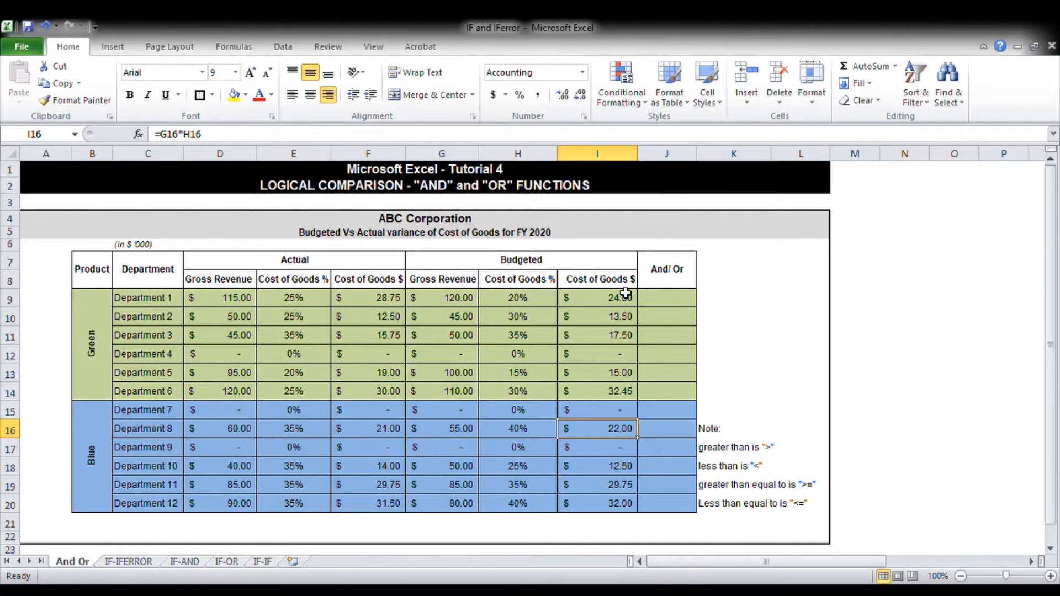
Step: Examine the Actual and Budgeted blocks of the table, including the budgeted Gross Revenue, Cost of Goods % and Cost of Goods $ columns
left_click(687, 305)
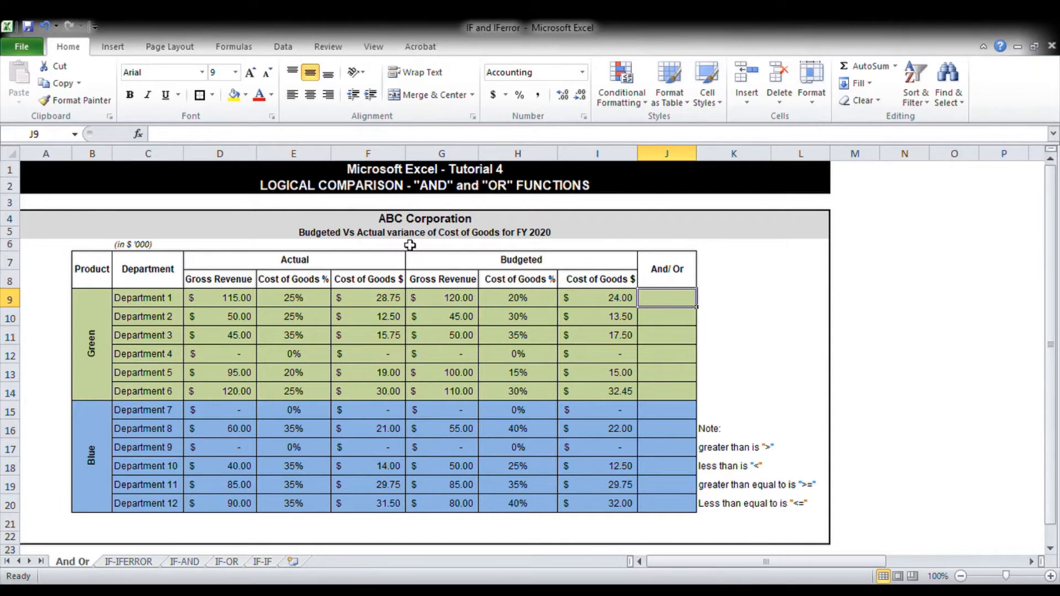
left_click_drag(93, 269, 352, 483)
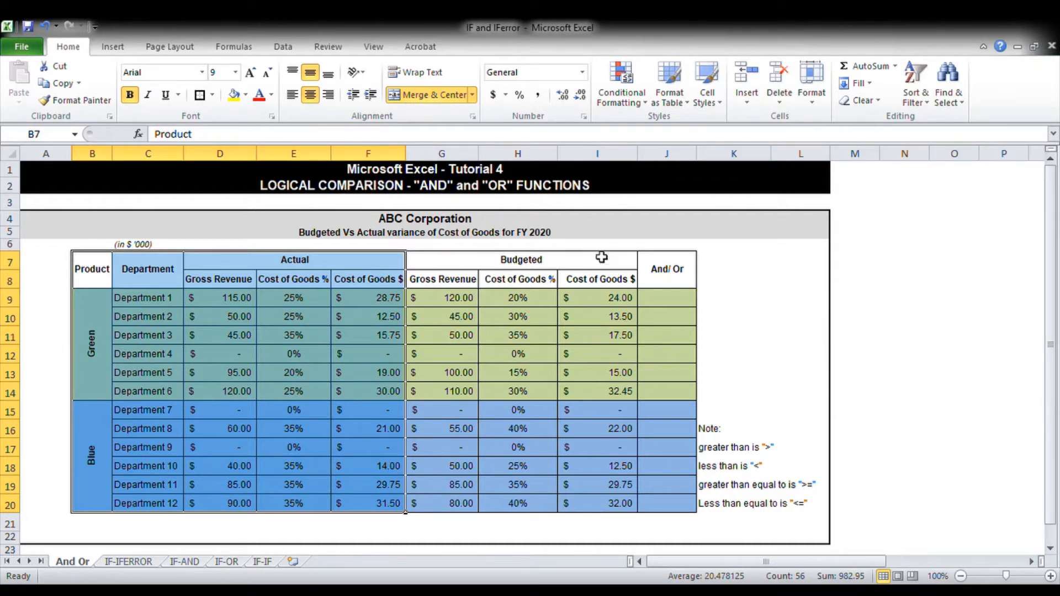
left_click_drag(574, 260, 584, 511)
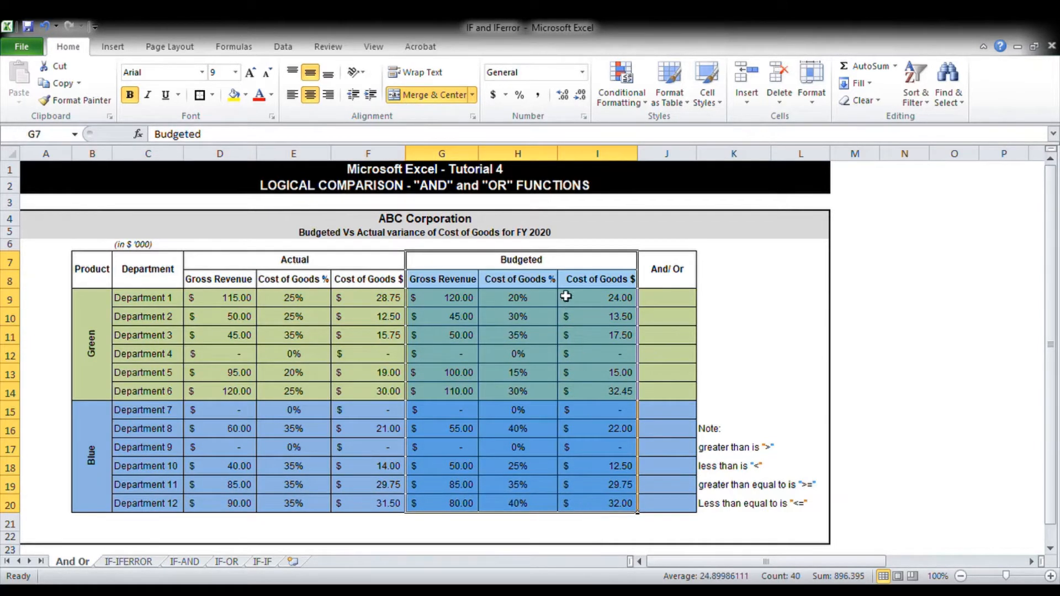
left_click(433, 290)
left_click_drag(459, 284, 481, 503)
left_click_drag(538, 286, 562, 508)
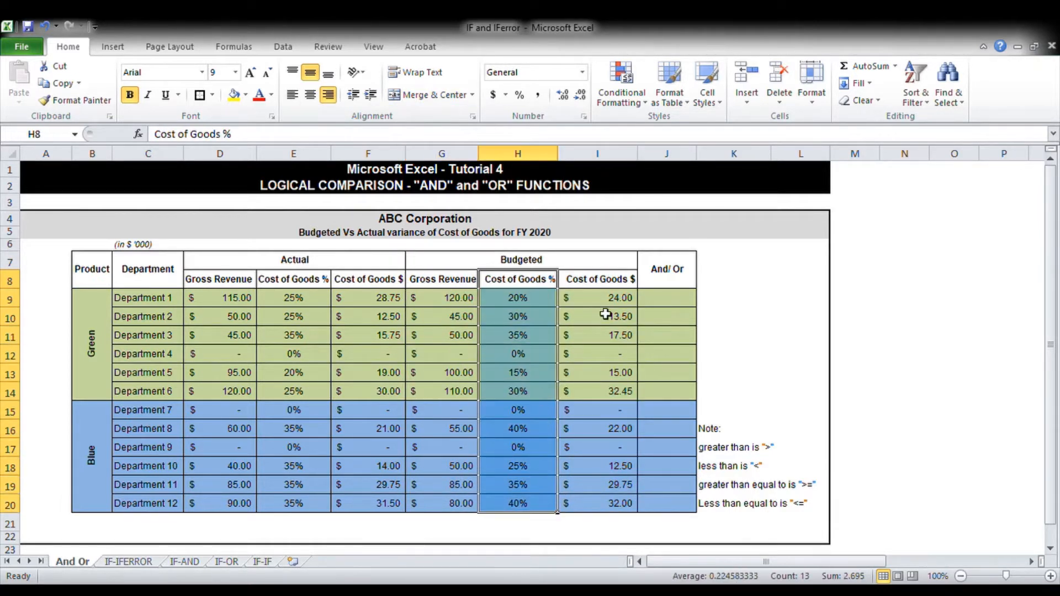
left_click_drag(607, 285, 608, 509)
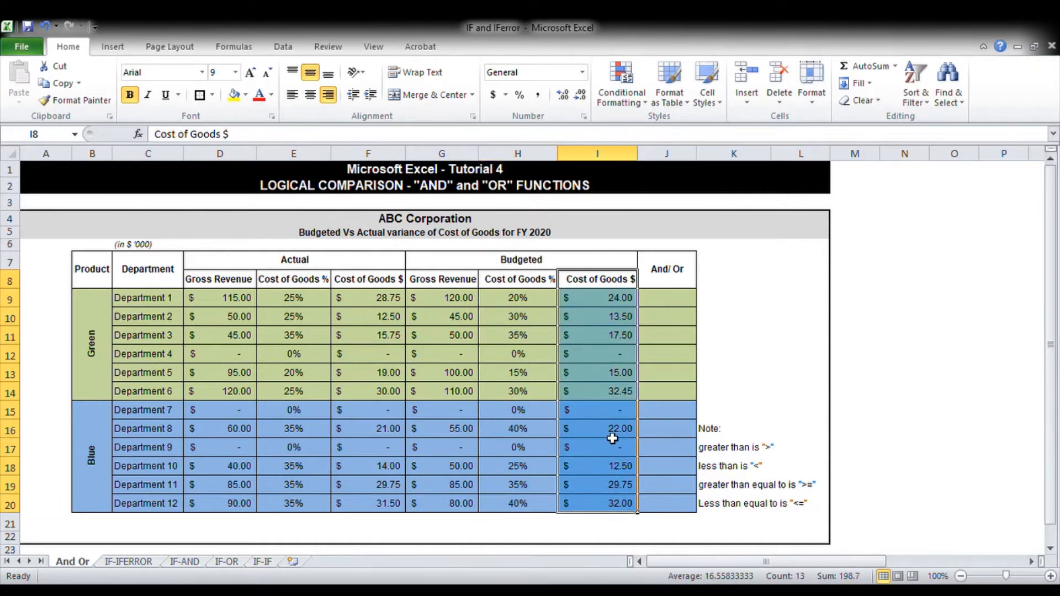
Step: Enter the formula =AND(D9>=G9,F9<I9) in J9 to test Department 1's revenue and cost of goods against budget
left_click(674, 305)
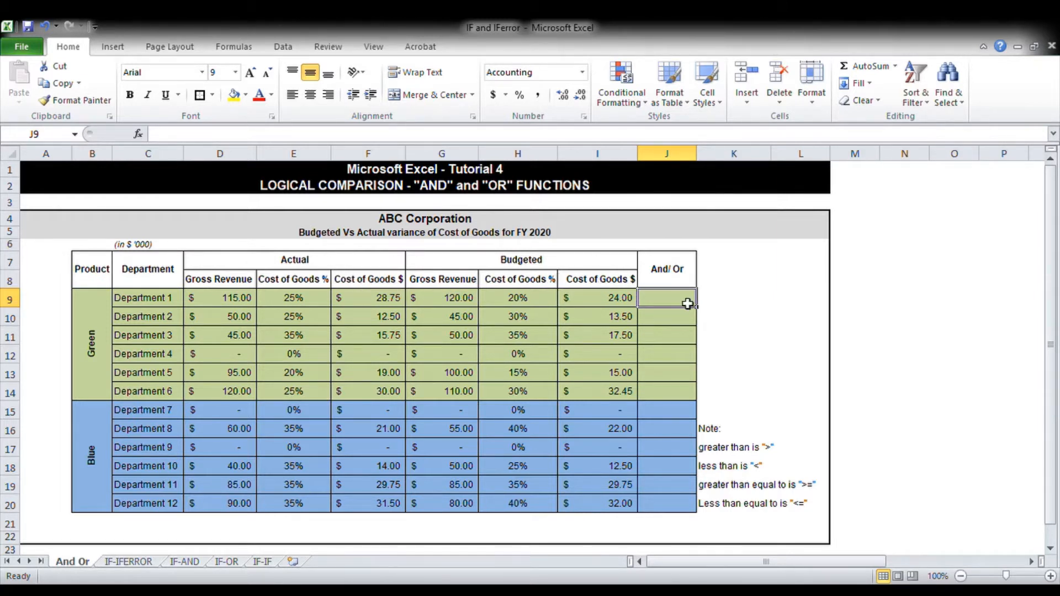
type("=an")
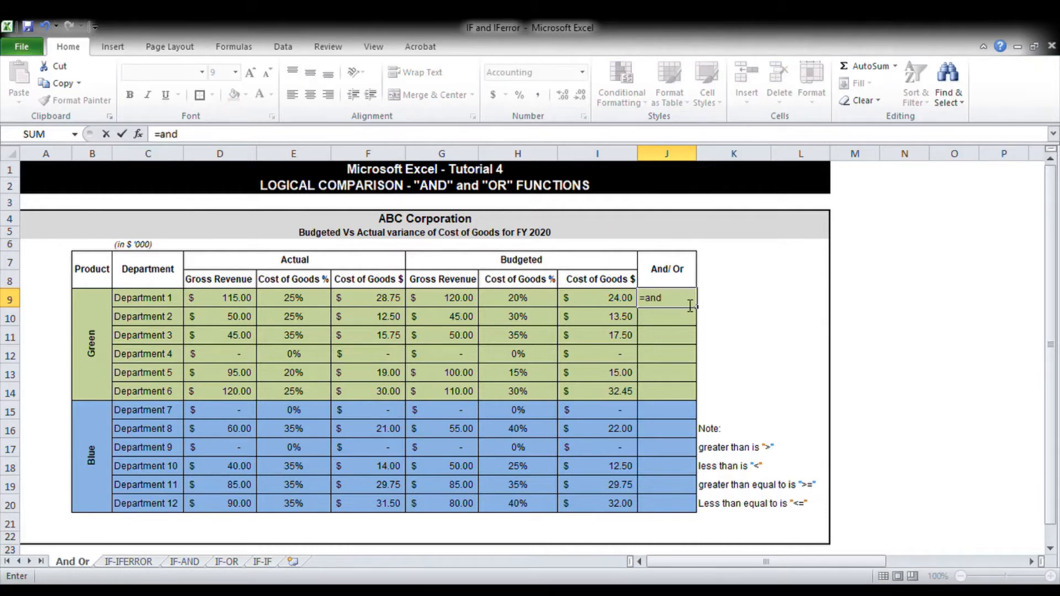
type("d")
key("Tab")
left_click(225, 305)
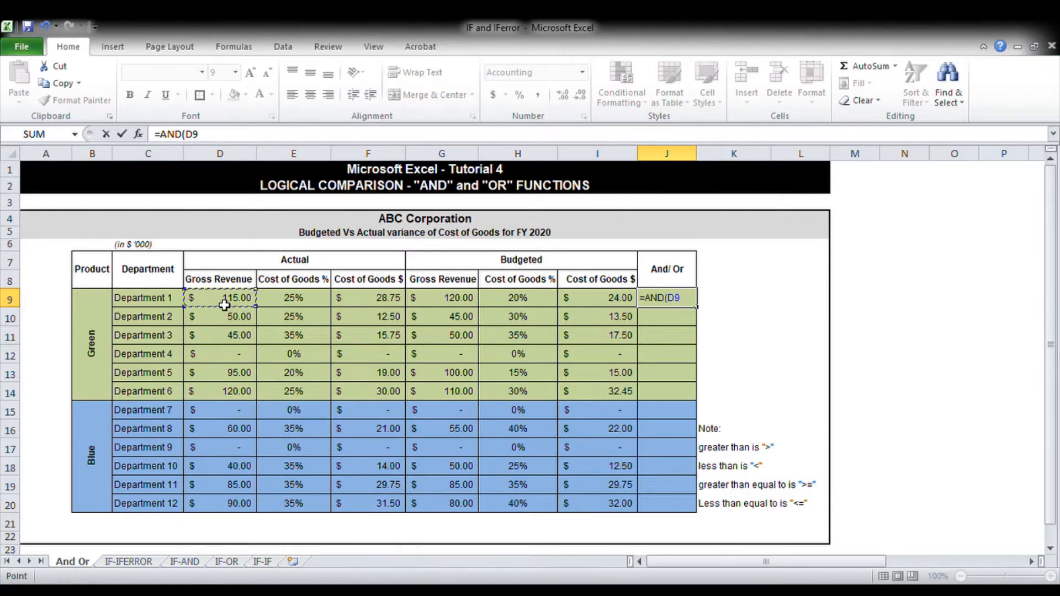
type(">=")
left_click(454, 301)
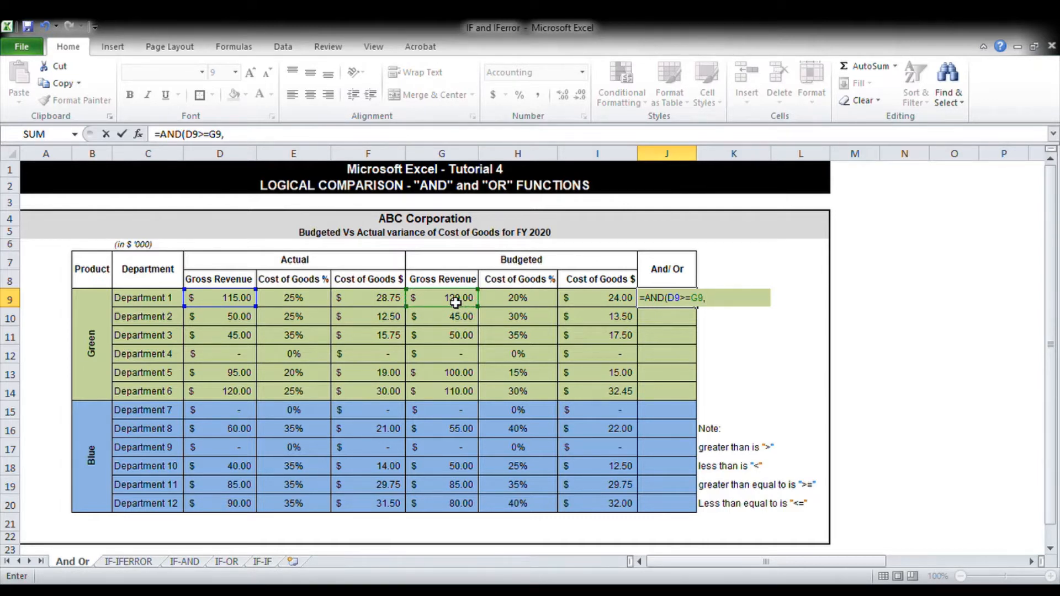
left_click(381, 307)
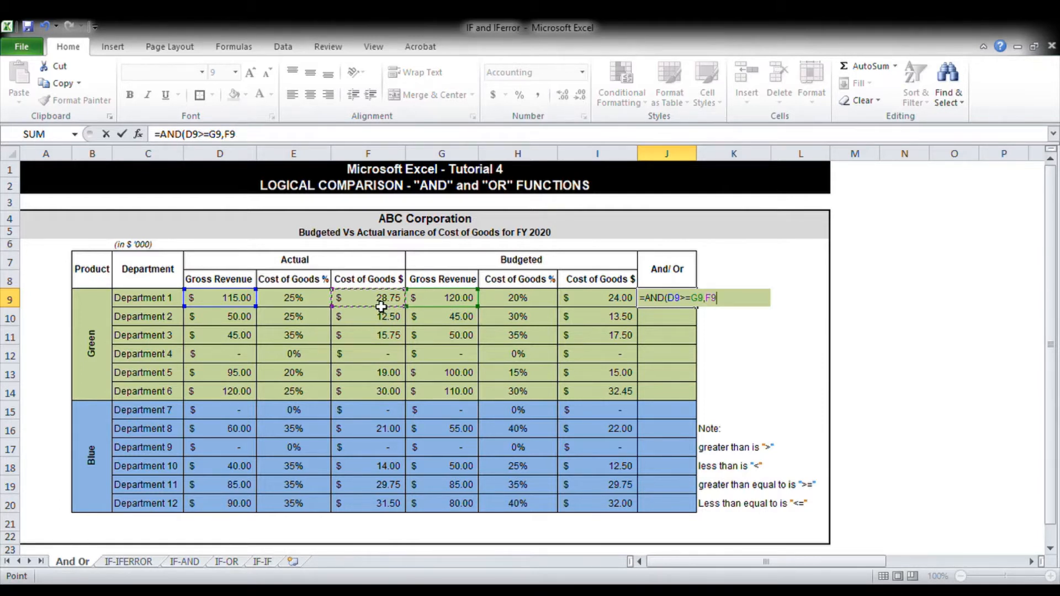
type("<")
left_click(597, 304)
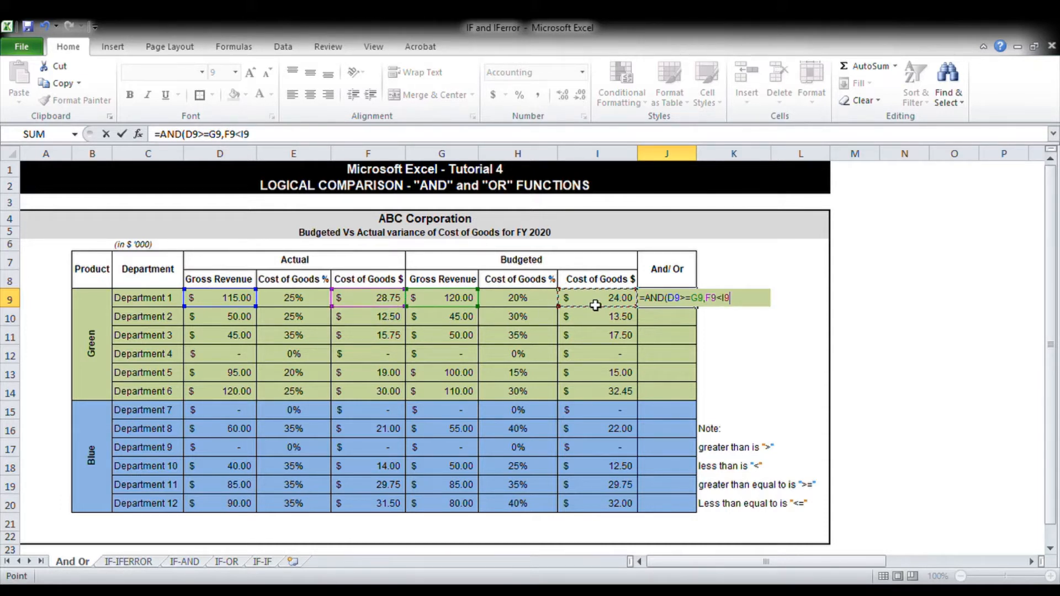
type(")")
key("Return")
Step: Copy the AND formula from J9 down the And/Or column through J20 for all departments
key("Up")
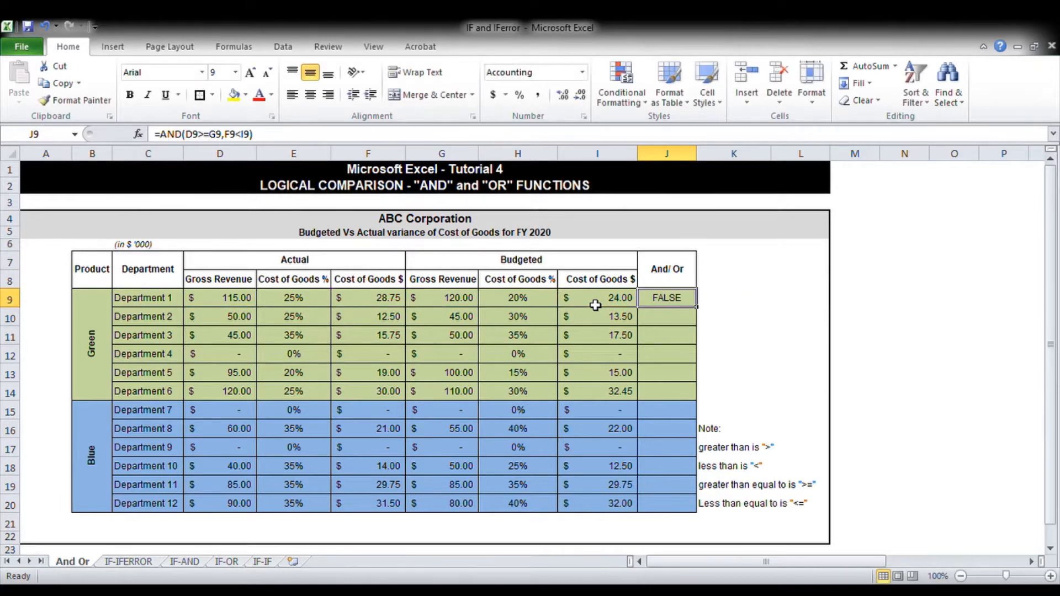
key("ctrl+c")
key("shift+Down")
key("shift+Down")
key("shift+Down")
key("shift+Down")
key("shift+Down")
key("shift+Down")
key("shift+Down")
key("shift+Down")
key("shift+Down")
key("shift+Down")
key("shift+Down")
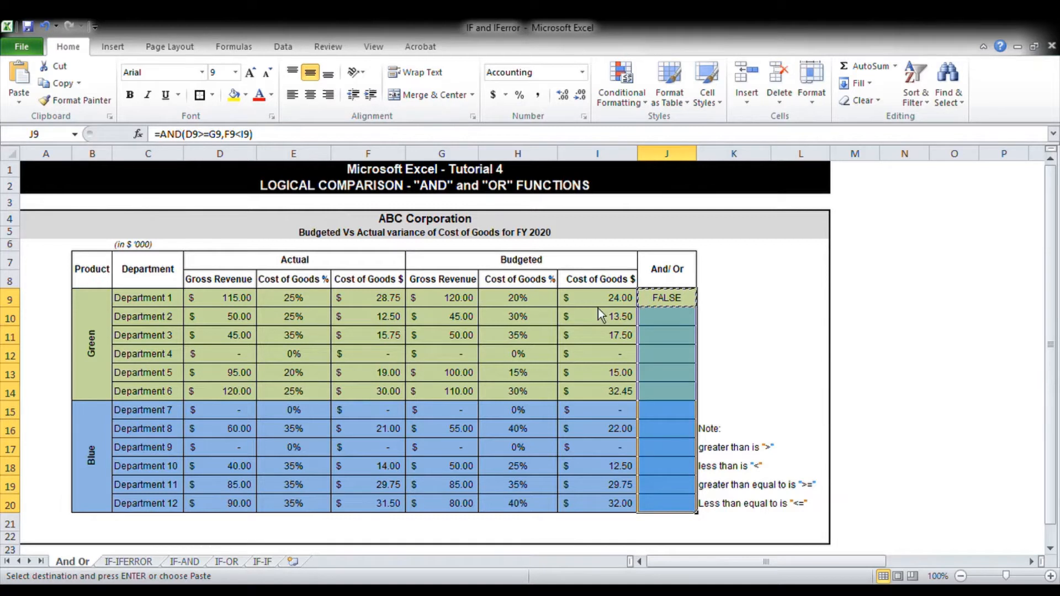
key("ctrl+v")
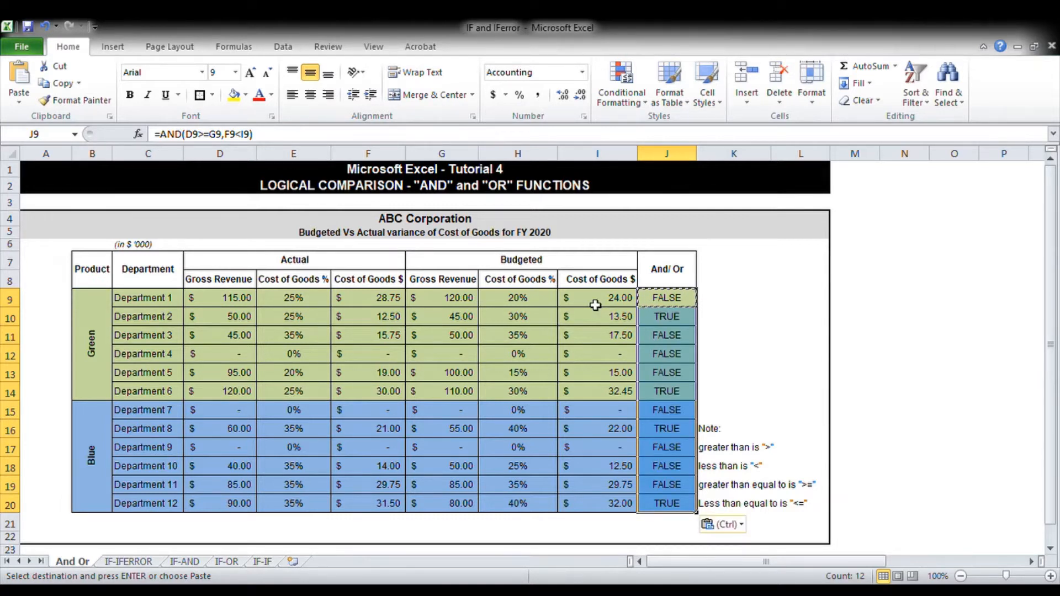
key("Escape")
key("Up")
key("Down")
key("Down")
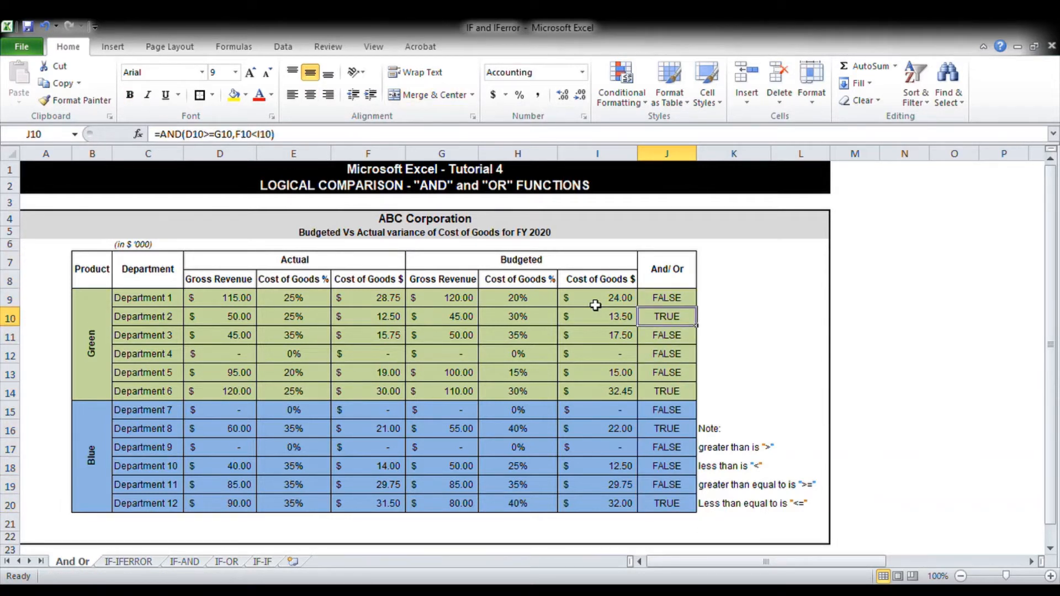
Step: Bold the rows whose AND result is TRUE: Departments 2, 6, 8 and 12, from the Department through the And/Or column
left_click_drag(165, 321, 652, 322)
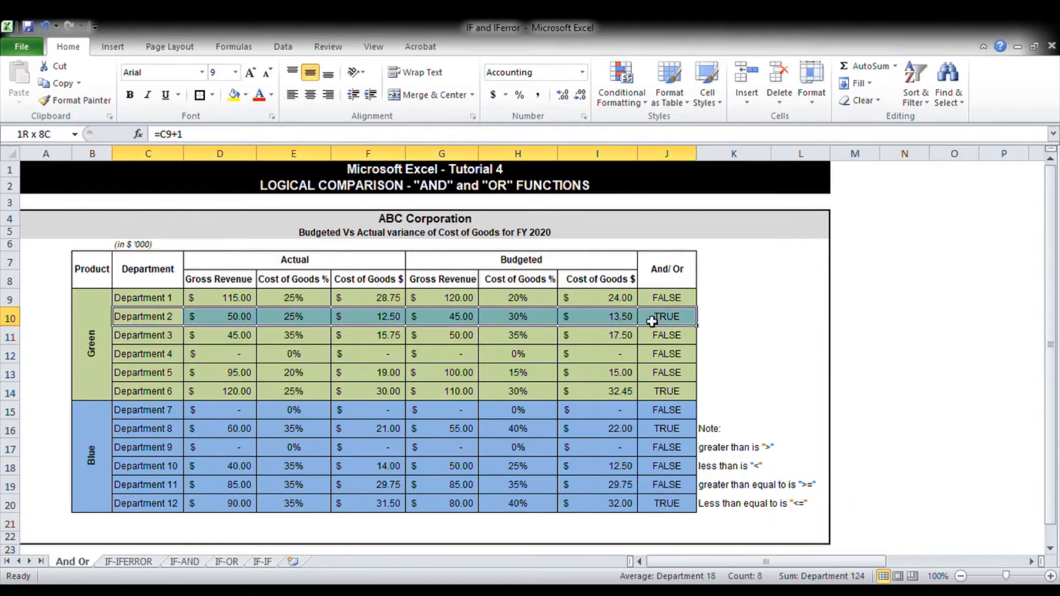
left_click_drag(178, 393, 674, 394)
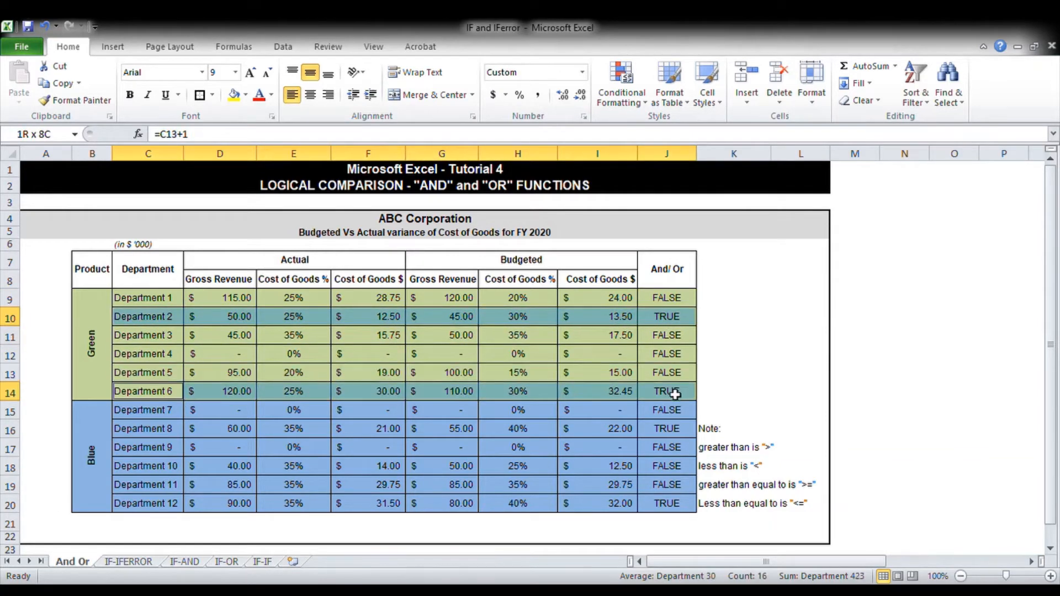
key("ctrl+b")
left_click_drag(156, 436, 657, 429)
left_click_drag(160, 505, 662, 503)
key("ctrl+b")
left_click(757, 353)
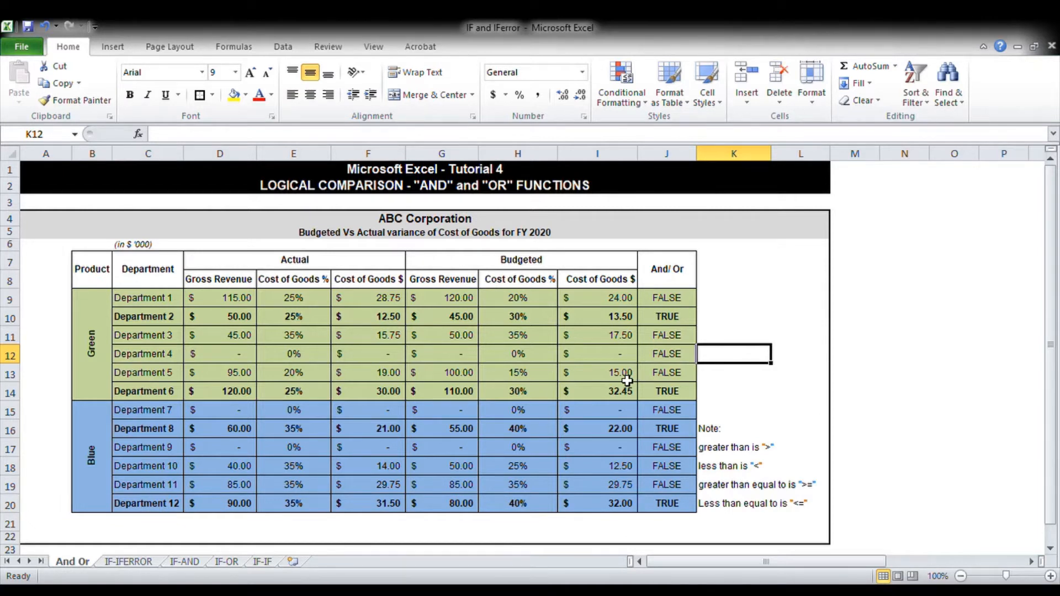
Step: Remove the bold formatting from all department rows in C9:J20
left_click_drag(172, 297, 681, 505)
key("ctrl+b")
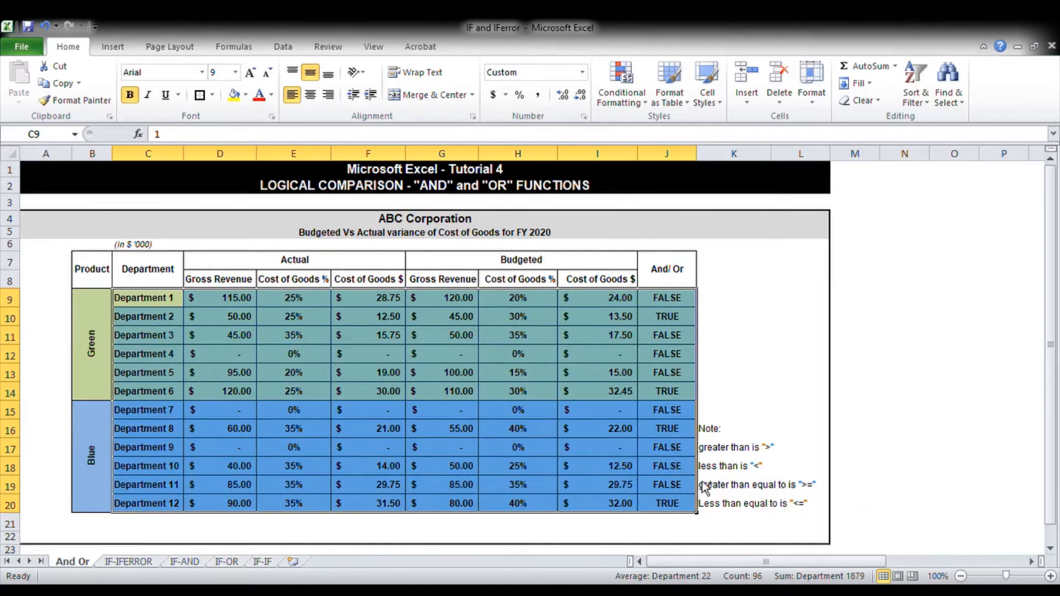
key("ctrl+b")
Step: Clear the AND formulas from J9:J20 and return to J9
left_click_drag(677, 300, 657, 507)
key("Delete")
key("Up")
key("Down")
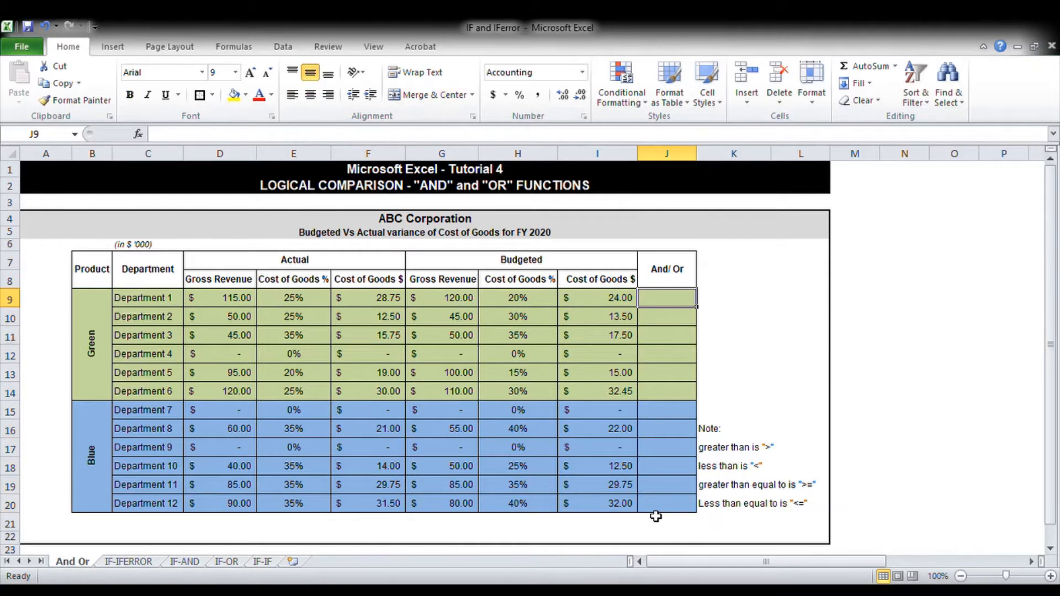
Step: Enter the formula =OR(D9>=G9,F9<I9) in J9 to check whether Department 1 meets either the revenue or cost condition
type("=")
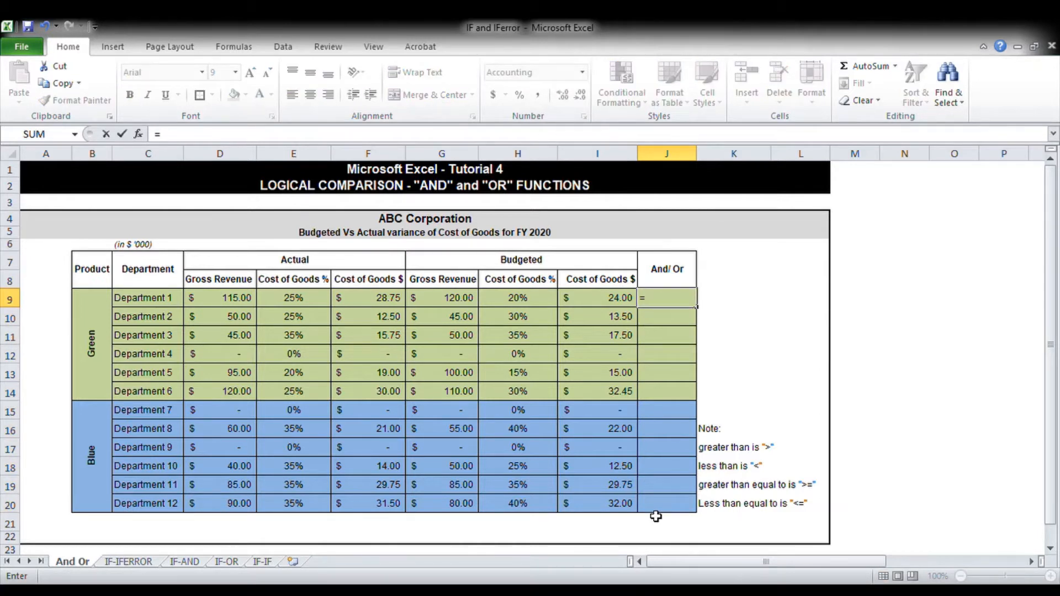
type("o")
type("r(")
left_click(226, 303)
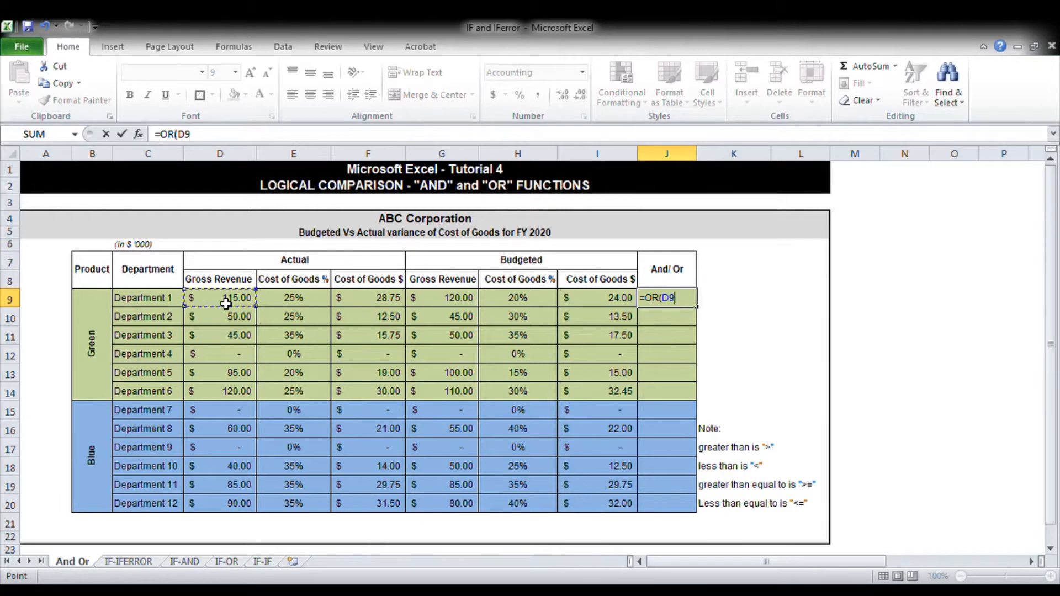
type(">=")
left_click(445, 301)
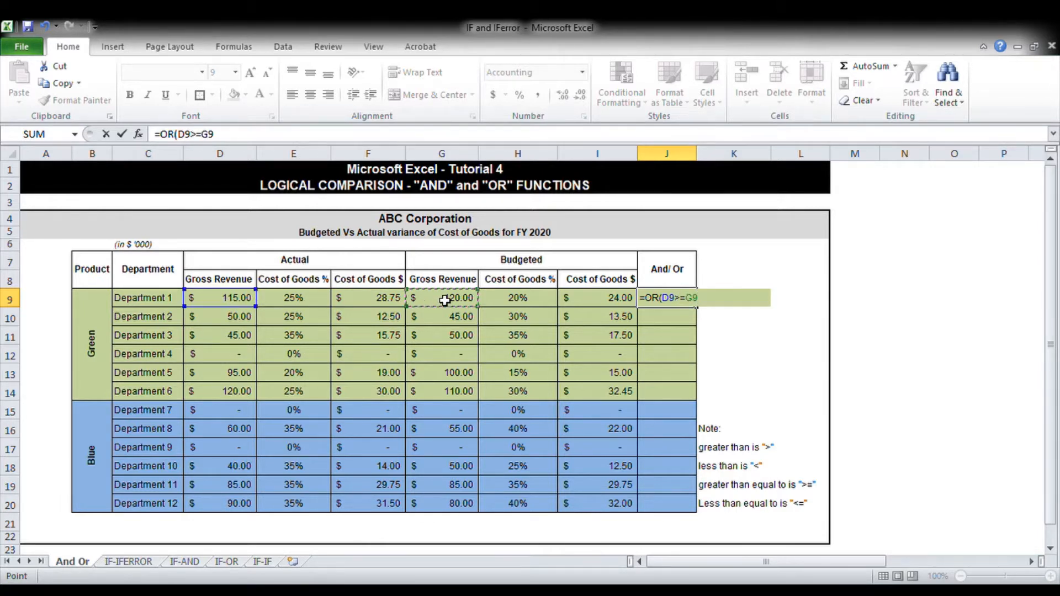
type(",")
left_click(391, 302)
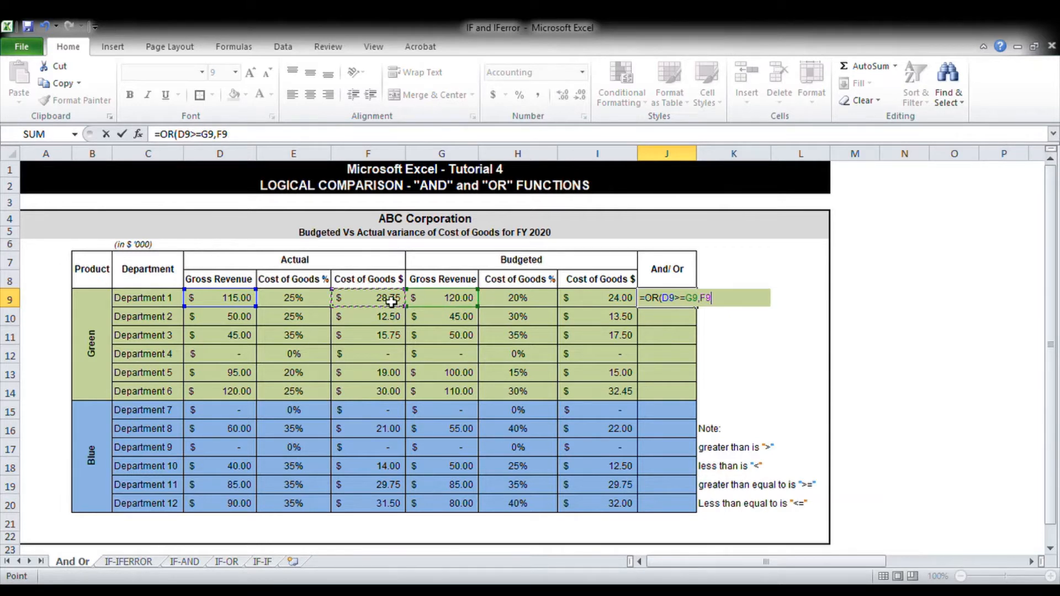
type("<")
left_click(616, 302)
key("Return")
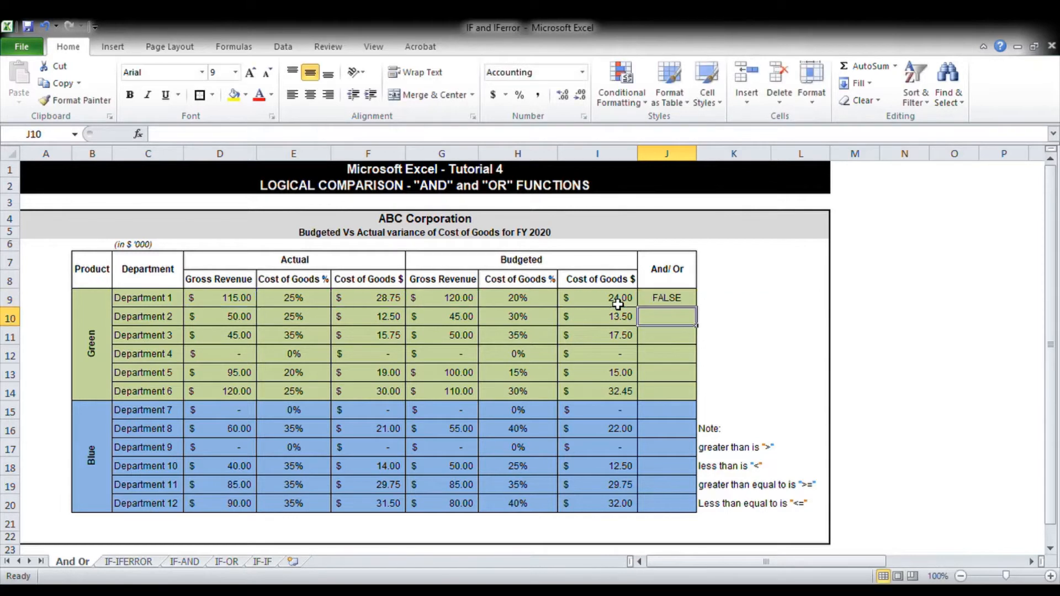
Step: Copy the OR formula from J9 down the And/Or column through J20 for all departments
key("Up")
key("ctrl+c")
key("shift+Down")
key("shift+Down")
key("shift+Down")
key("shift+Down")
key("shift+Down")
key("shift+Down")
key("shift+Down")
key("shift+Down")
key("shift+Down")
key("shift+Down")
key("shift+Down")
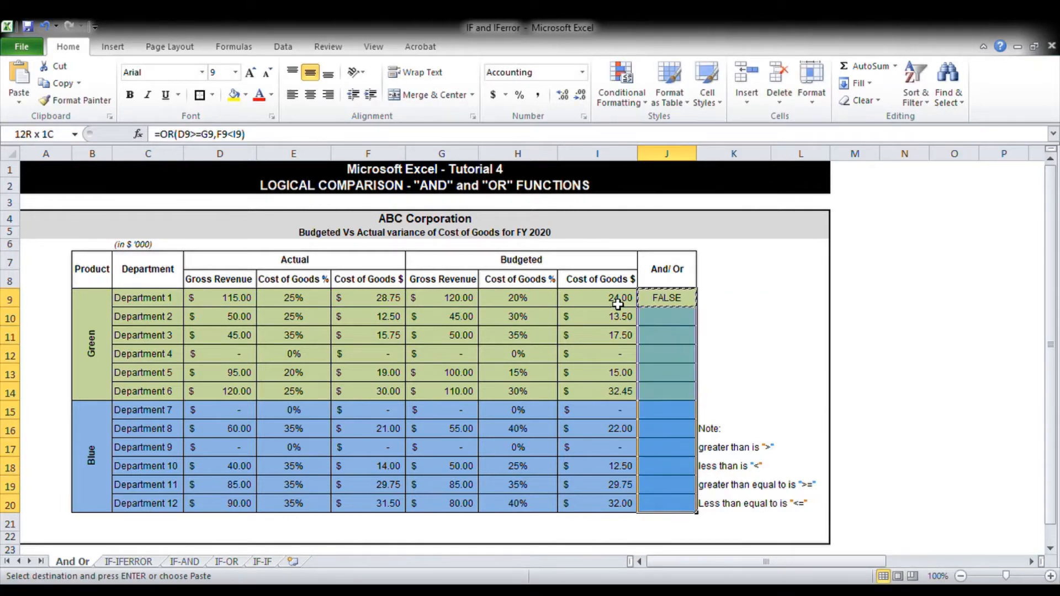
key("ctrl+v")
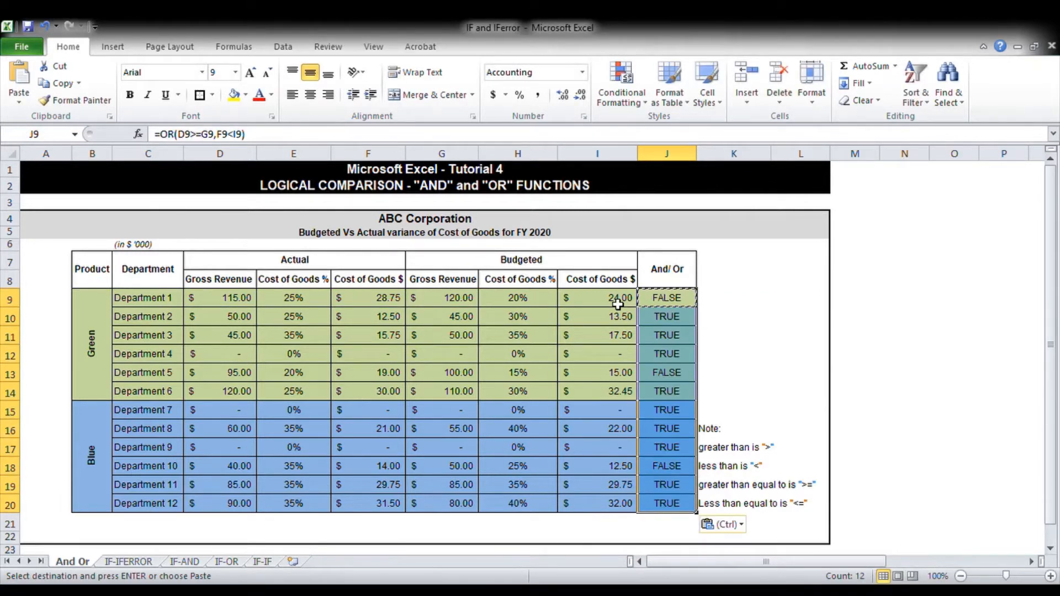
key("Escape")
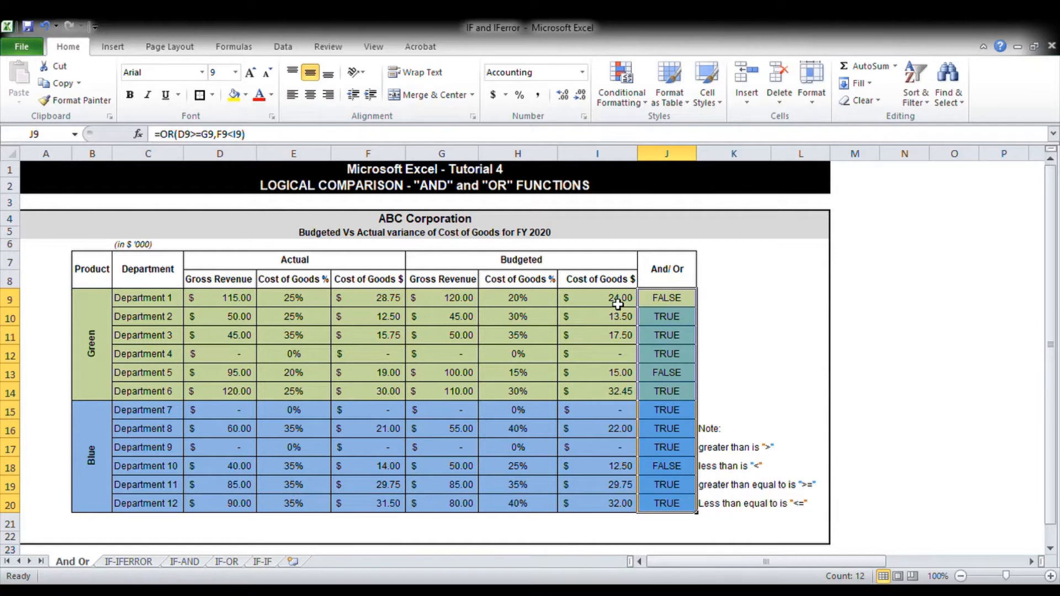
key("Down")
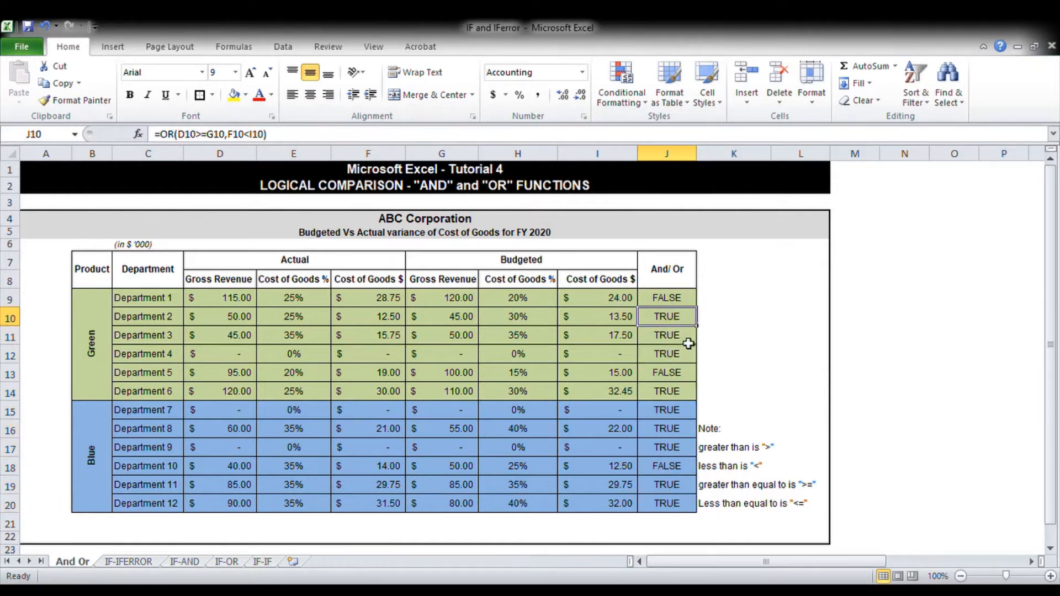
Step: Bold the Department 3 row in C11:J11 and compare its actual and budgeted Cost of Goods $
left_click_drag(177, 338, 656, 338)
key("ctrl+b")
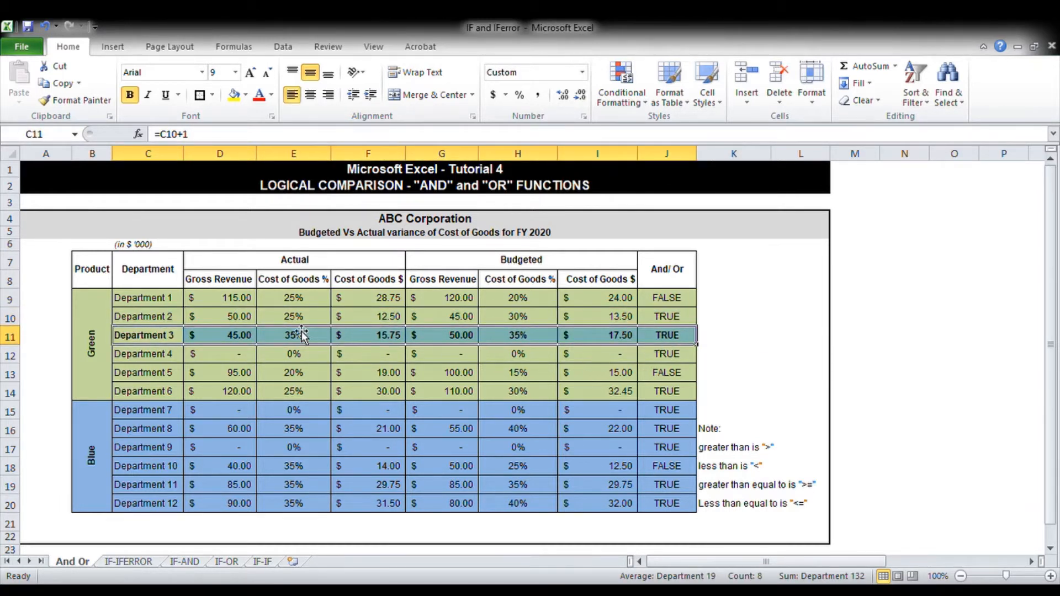
left_click(235, 342)
left_click(393, 339)
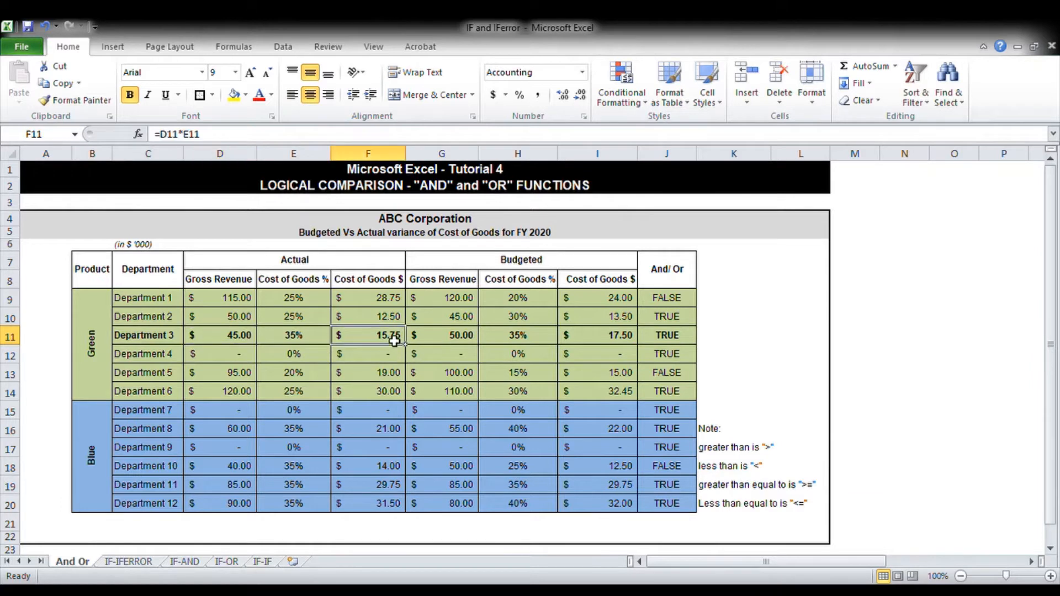
left_click(596, 340, "ctrl")
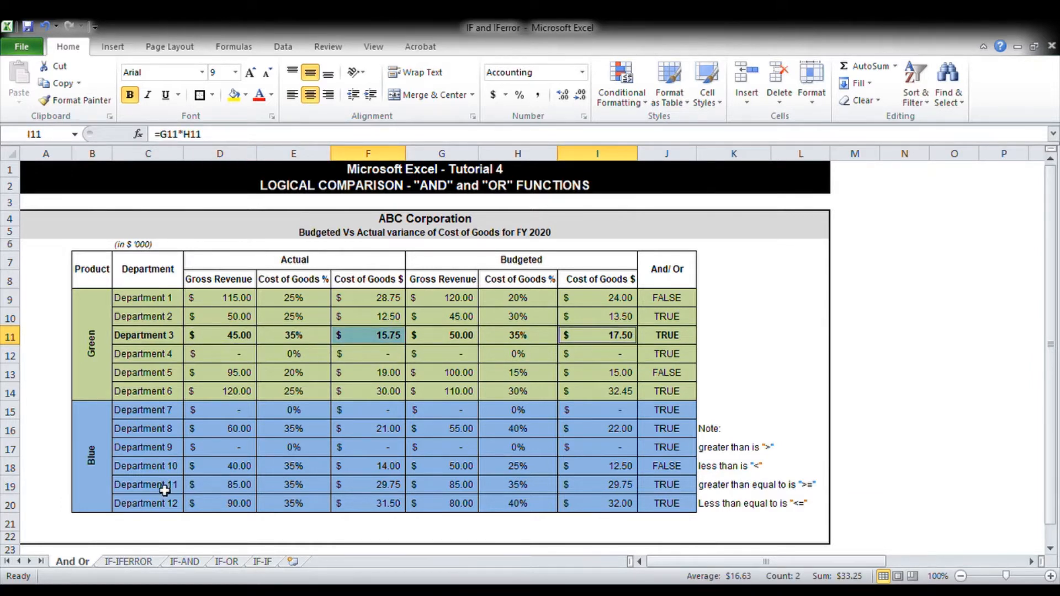
Step: Bold the Department 11 row in C19:J19 and check its actual Gross Revenue
left_click_drag(163, 492, 652, 486)
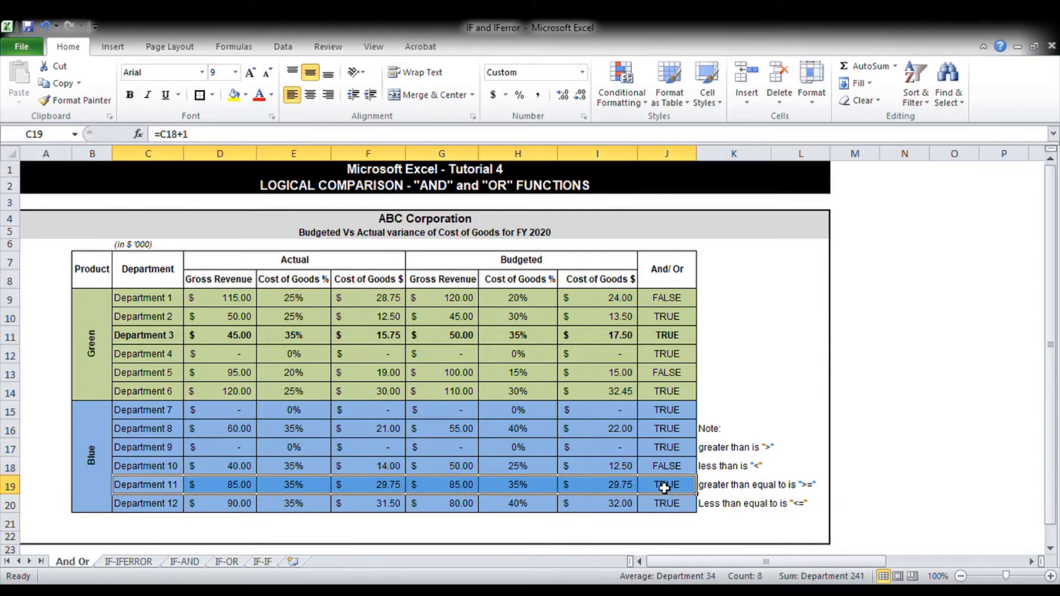
key("ctrl+b")
left_click(245, 488)
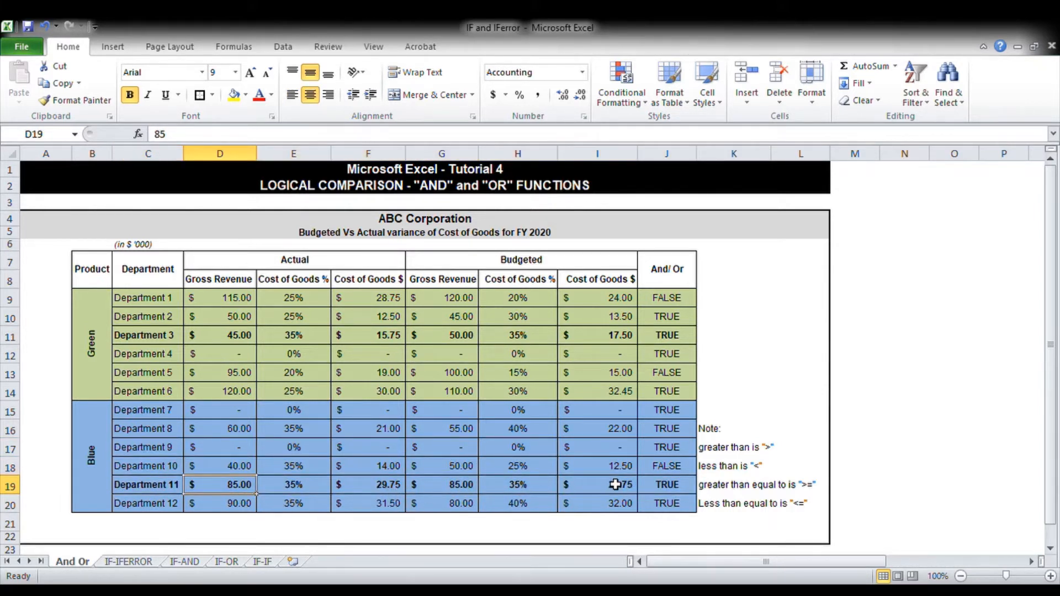
left_click(727, 394)
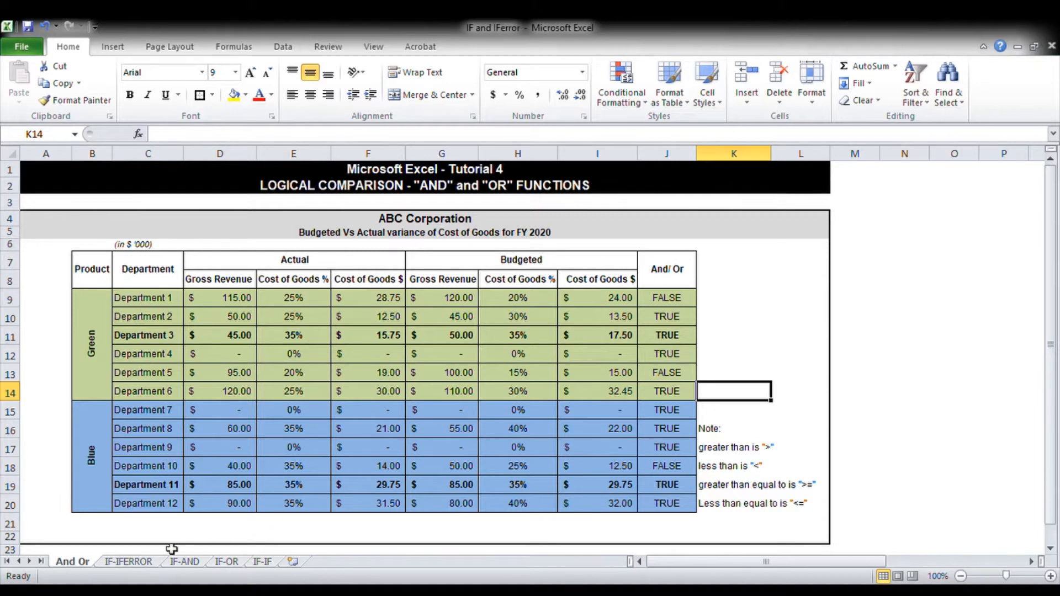
Step: On the IF-IFERROR sheet, enter the formula =IF(D9>G9,"Bonus","No Bonus") in J9 for Department 1
left_click(141, 569)
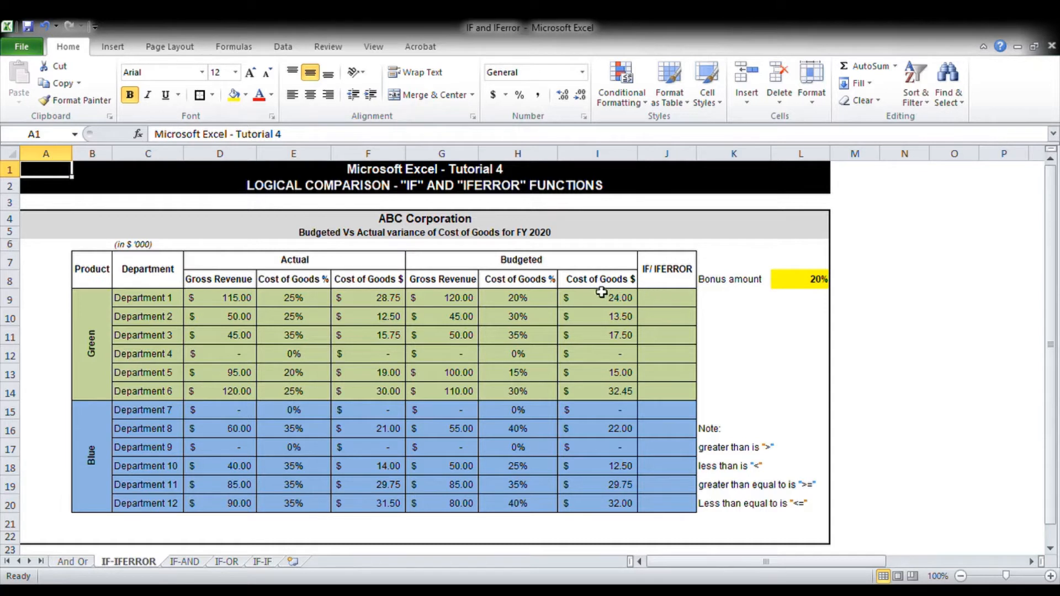
left_click(658, 300)
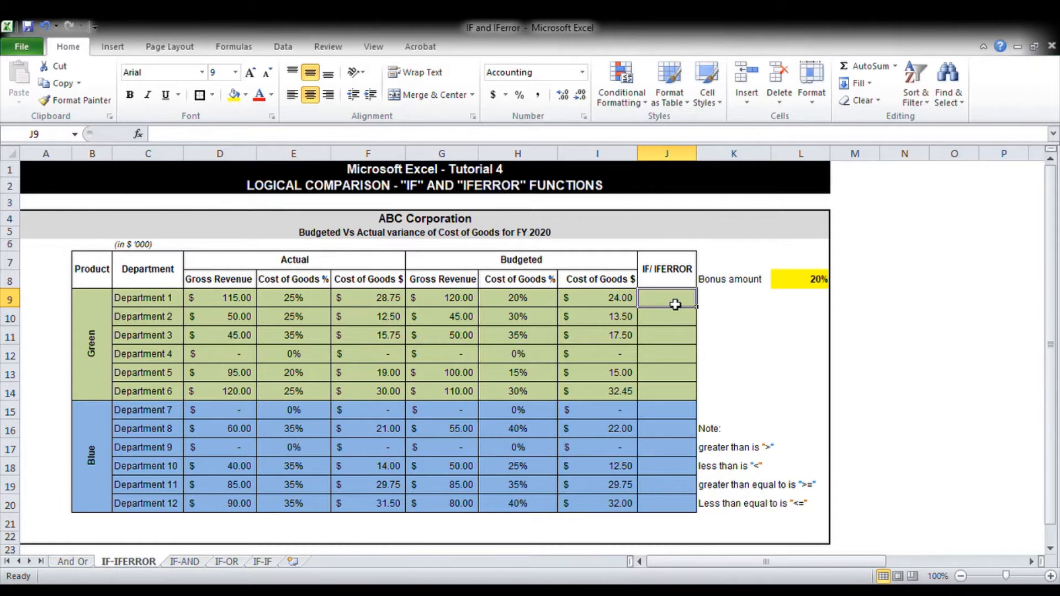
type("=i")
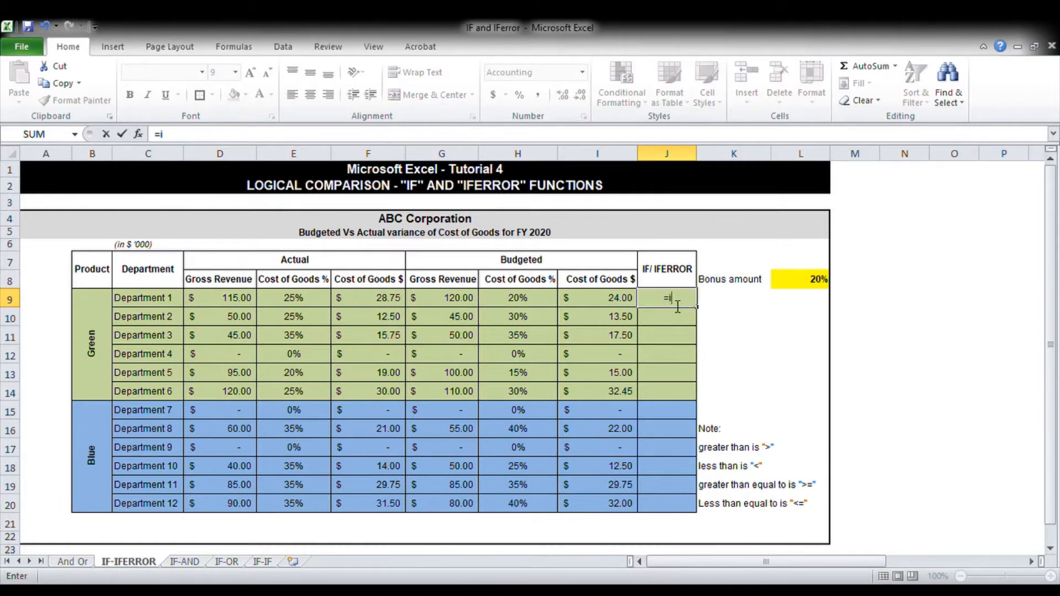
type("f")
key("Tab")
left_click(245, 302)
type(">")
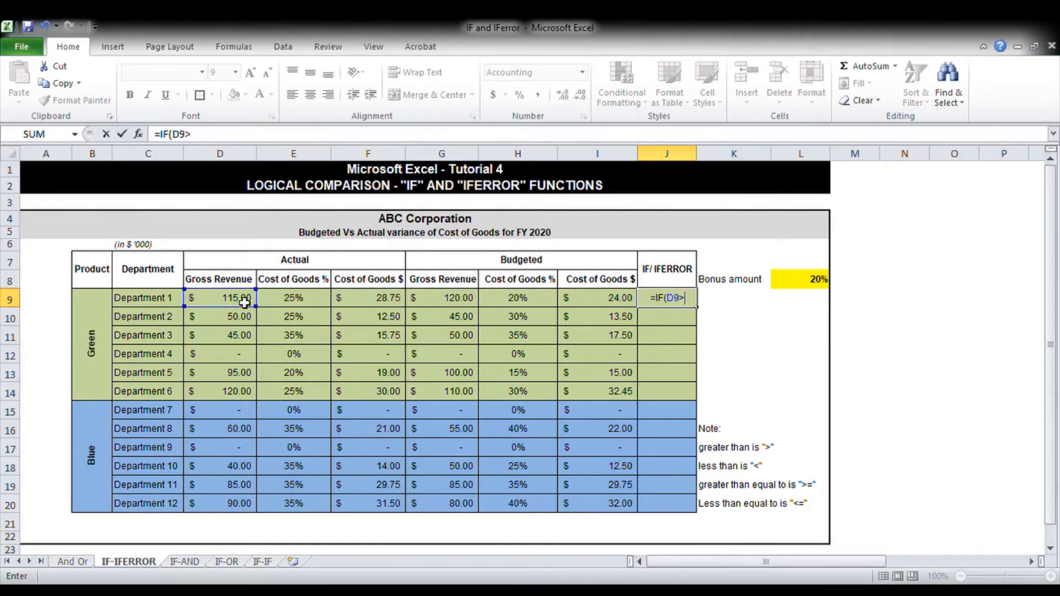
left_click(447, 303)
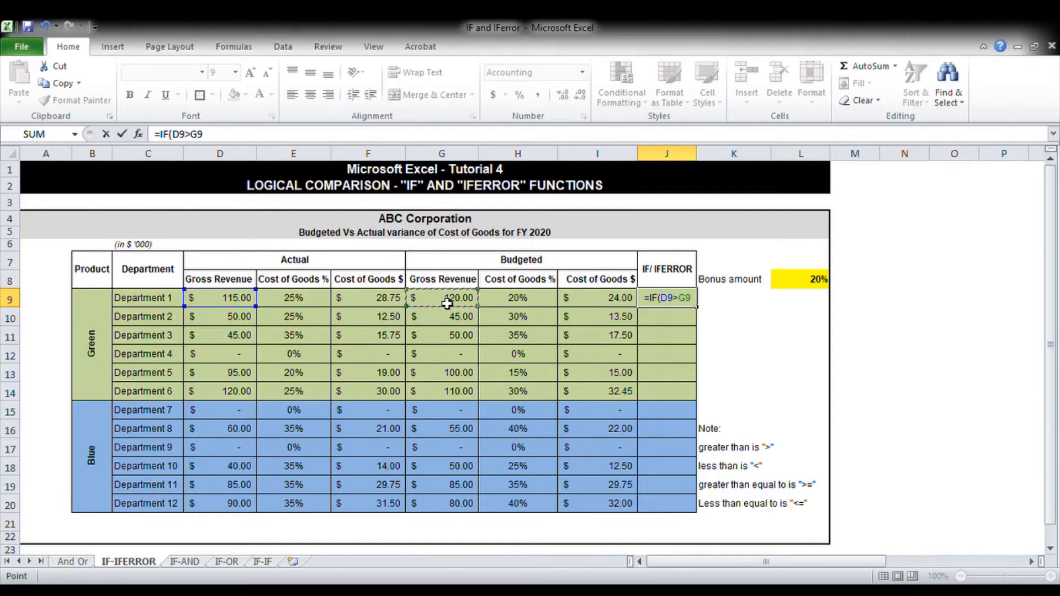
type(",\"Bone")
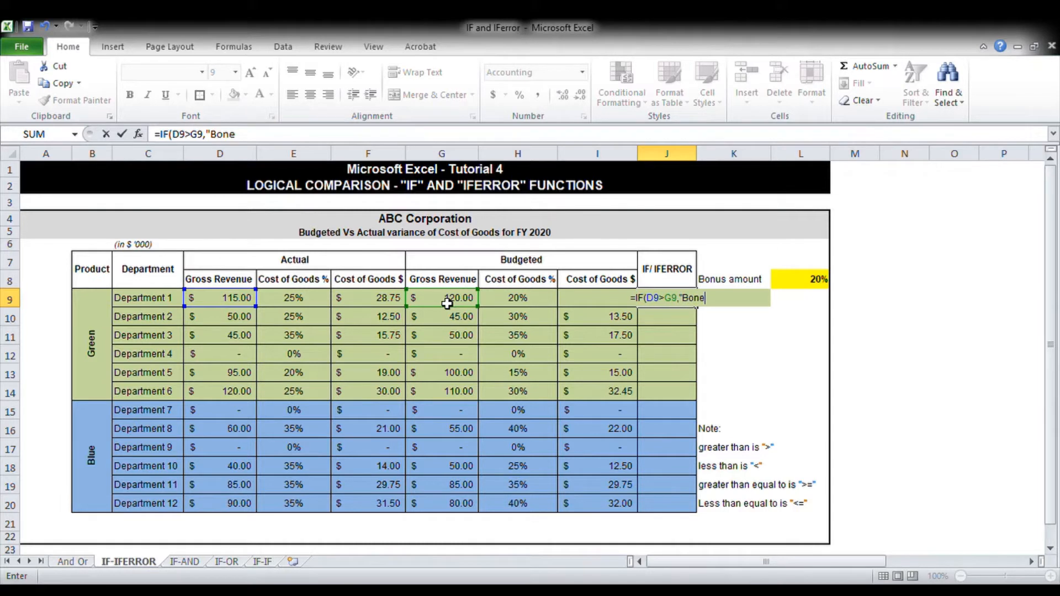
key("BackSpace")
type("us\"")
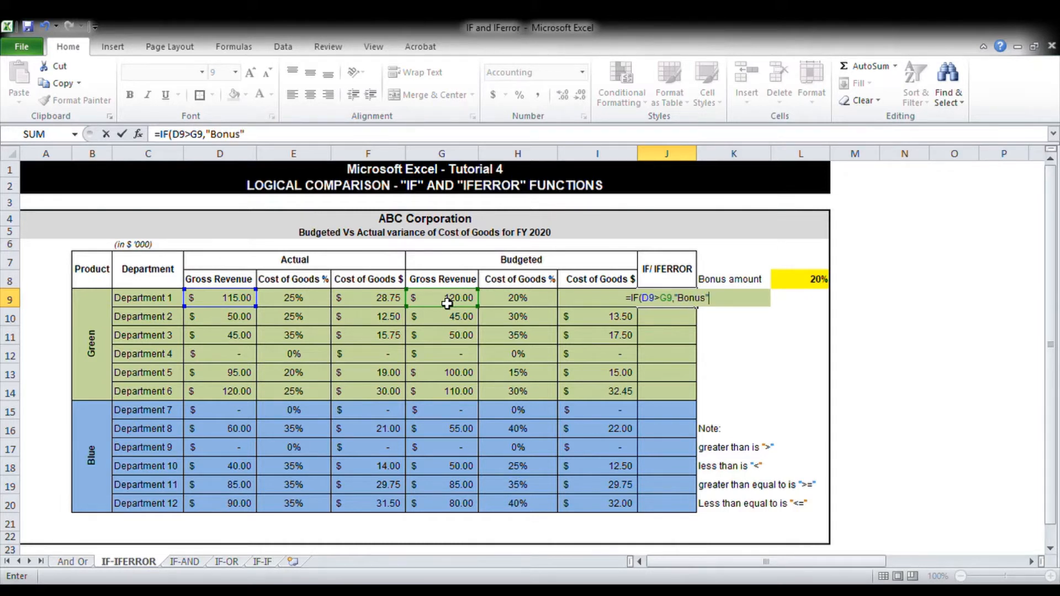
type(",\"No")
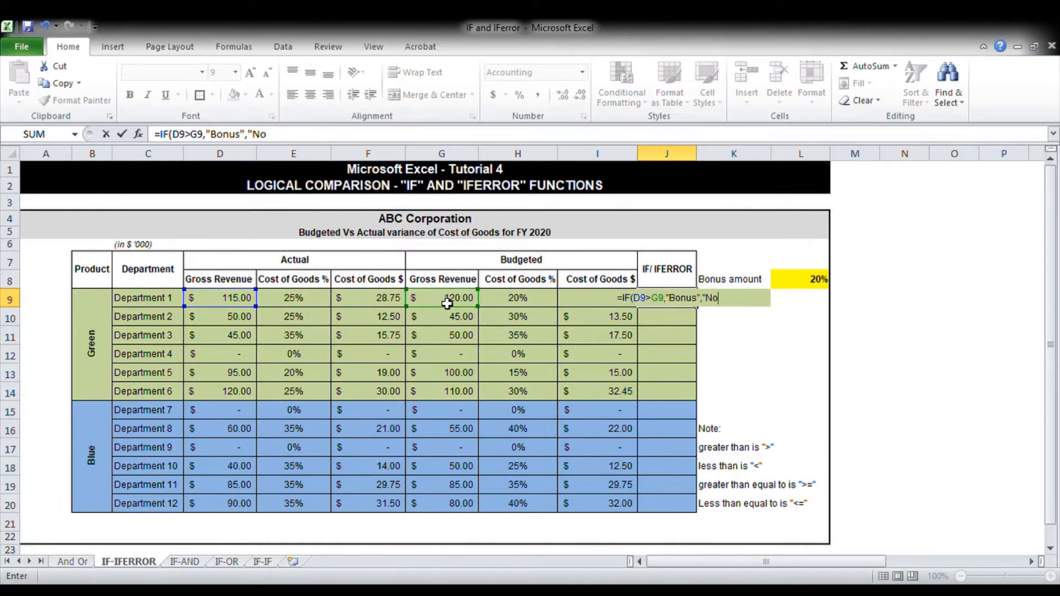
type(" Bonus\"")
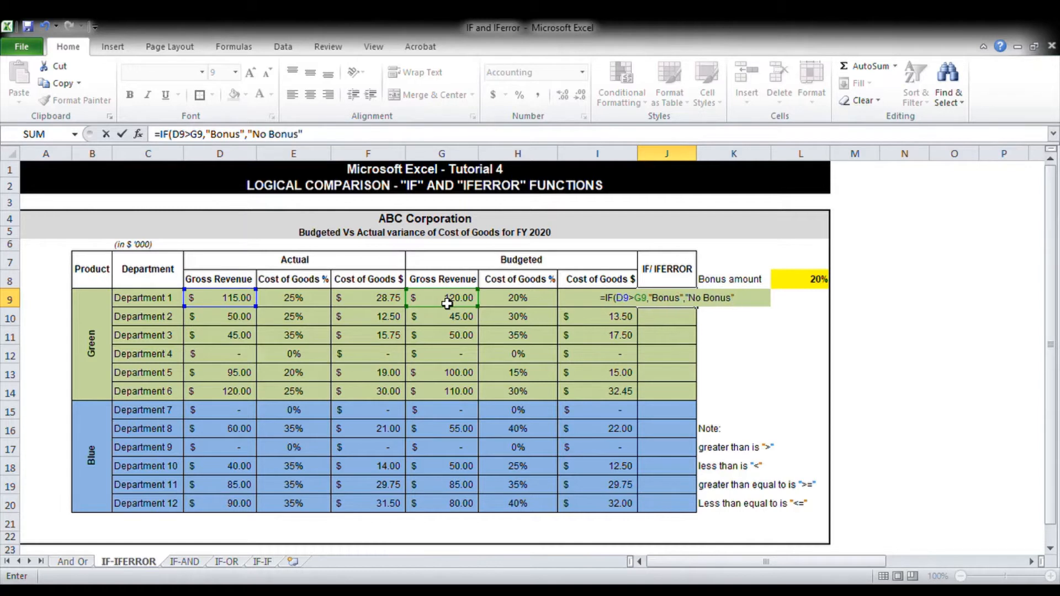
type(")")
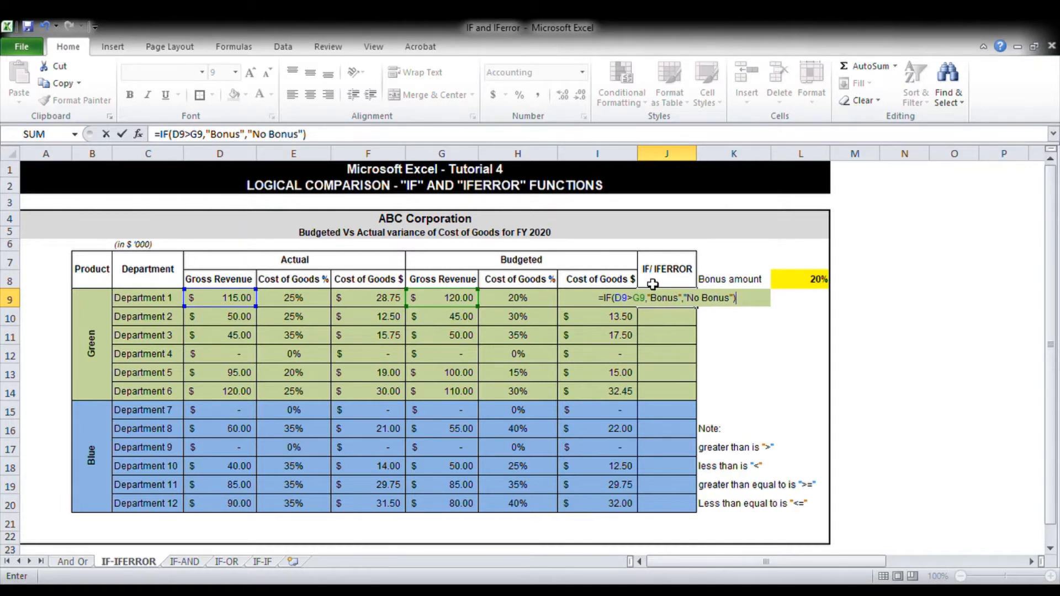
key("Return")
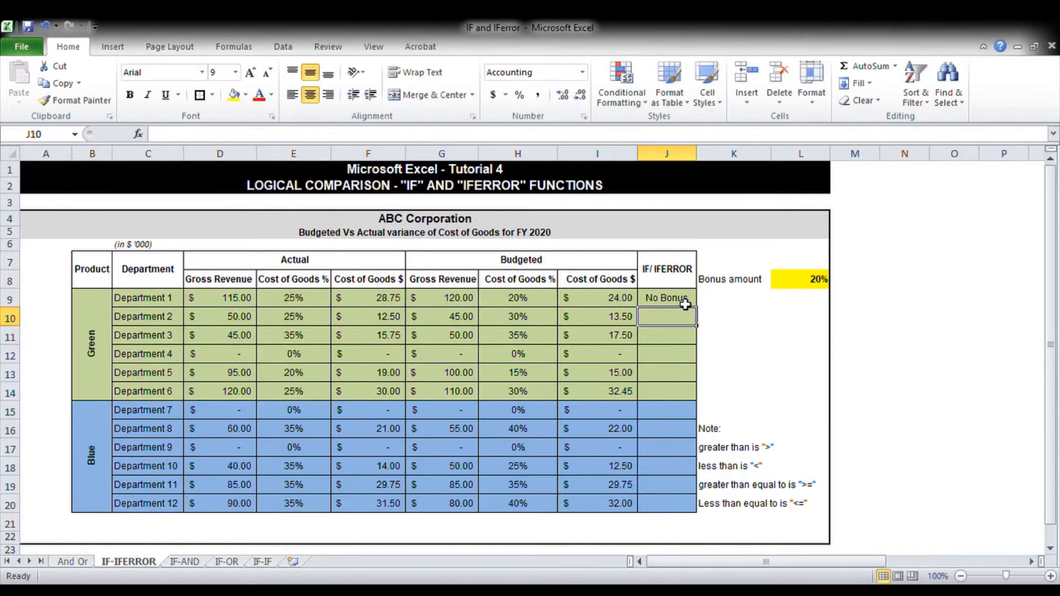
Step: Review the bonus formula in J9 and copy it down the IF/IFERROR column through J20
left_click(685, 303)
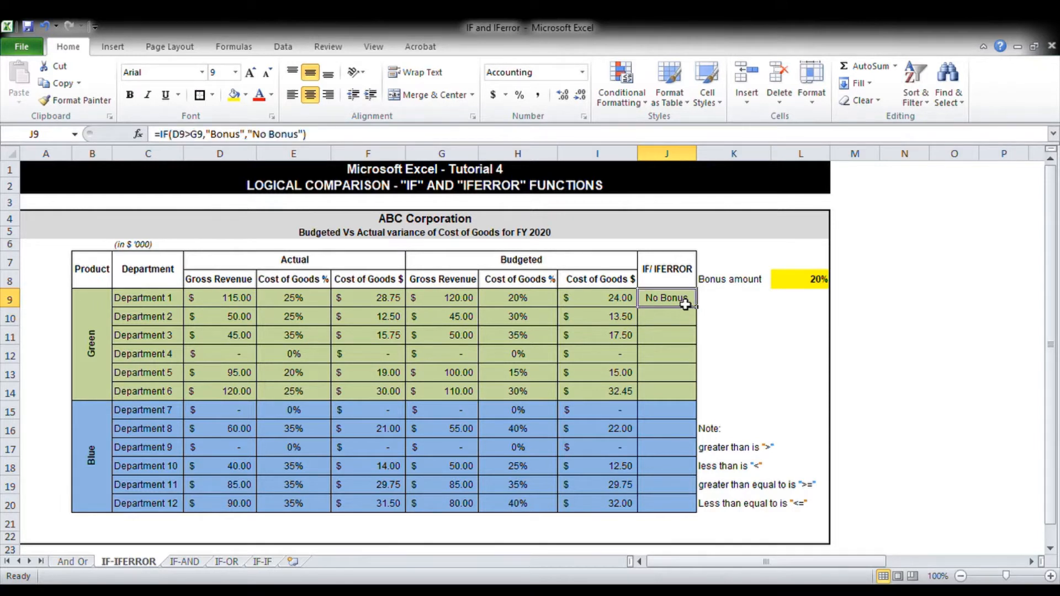
key("F2")
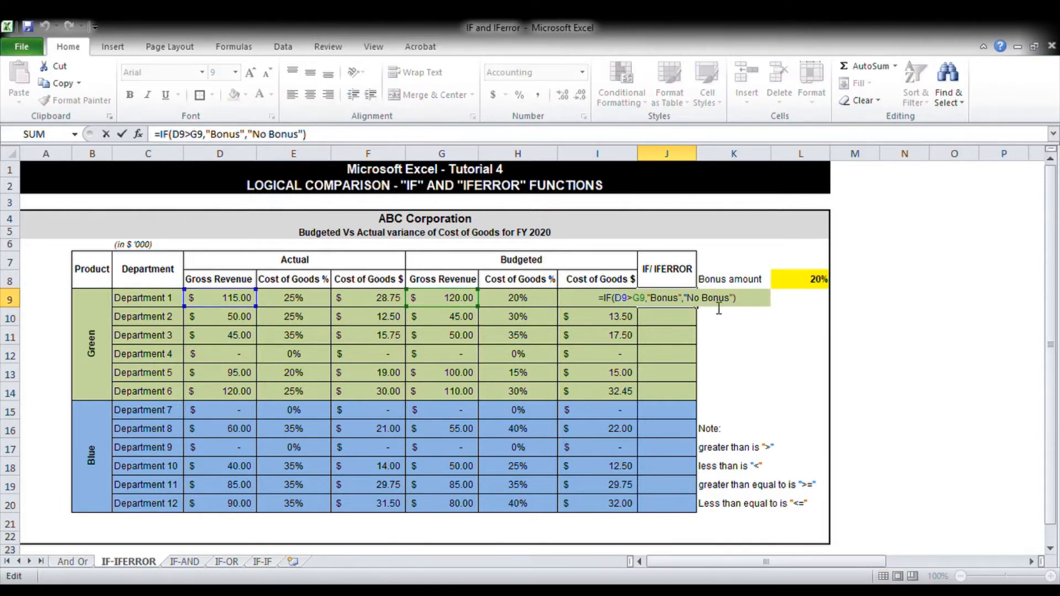
key("ctrl+Return")
key("ctrl+c")
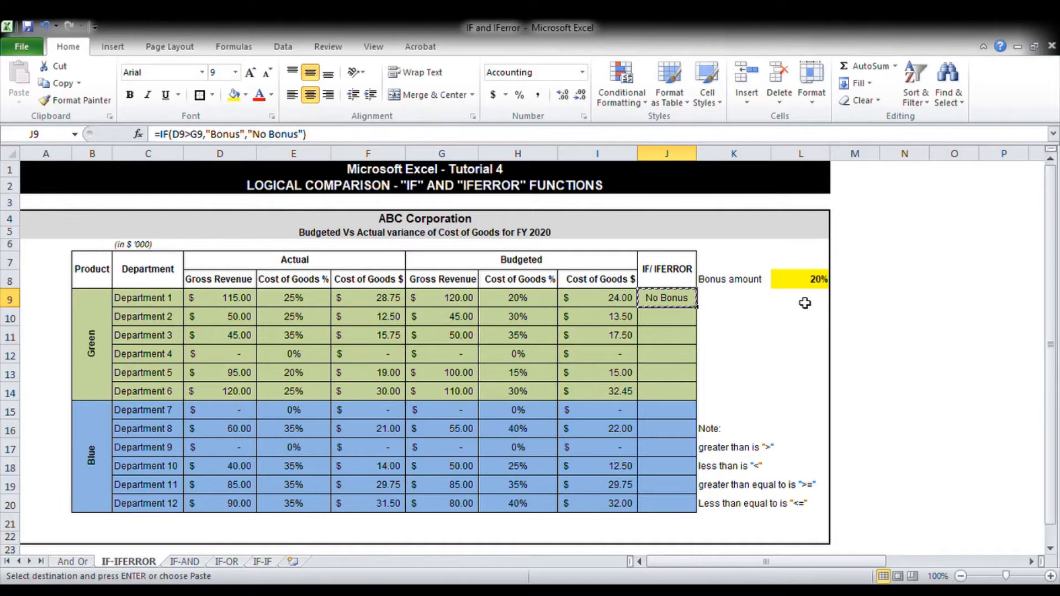
key("shift+Down")
key("shift+Down")
key("shift+Down")
key("shift+Down")
key("shift+Down")
key("shift+Down")
key("shift+Down")
key("shift+Down")
key("shift+Down")
key("shift+Down")
key("shift+Down")
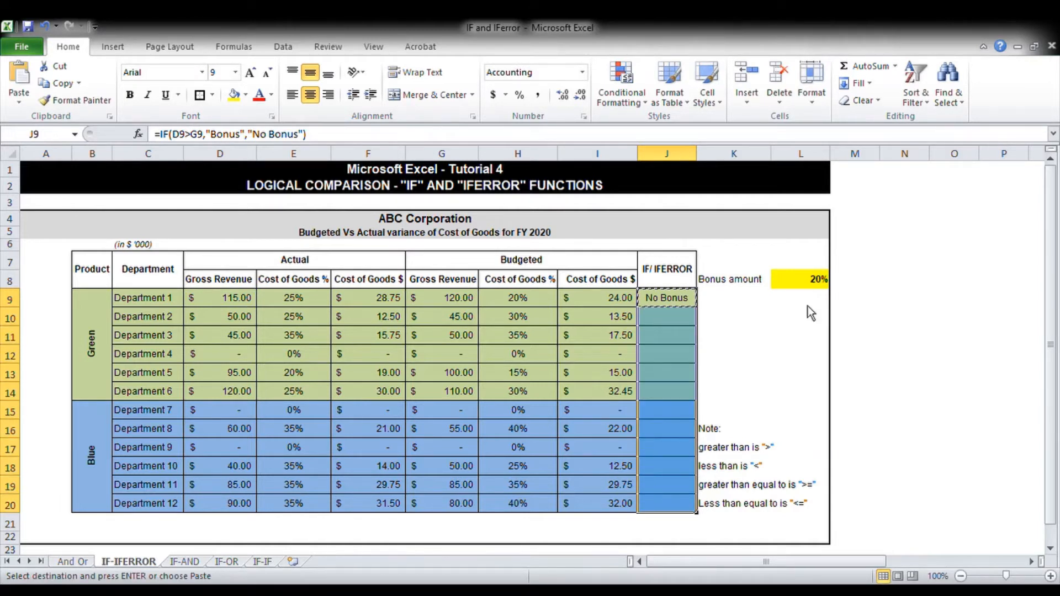
key("ctrl+v")
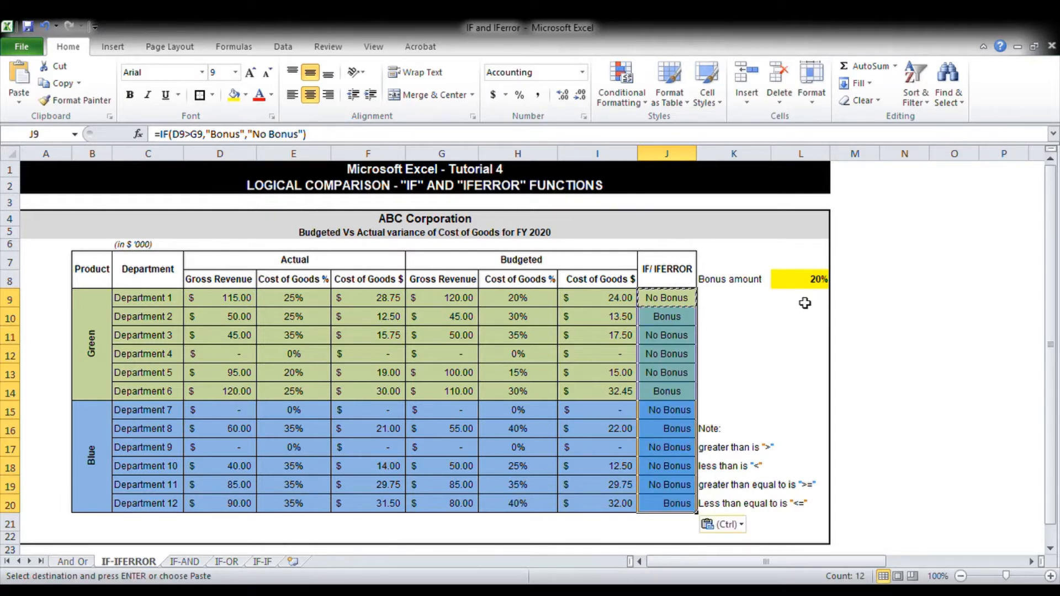
Step: Center the bonus results horizontally in J9:J20
key("ctrl+z")
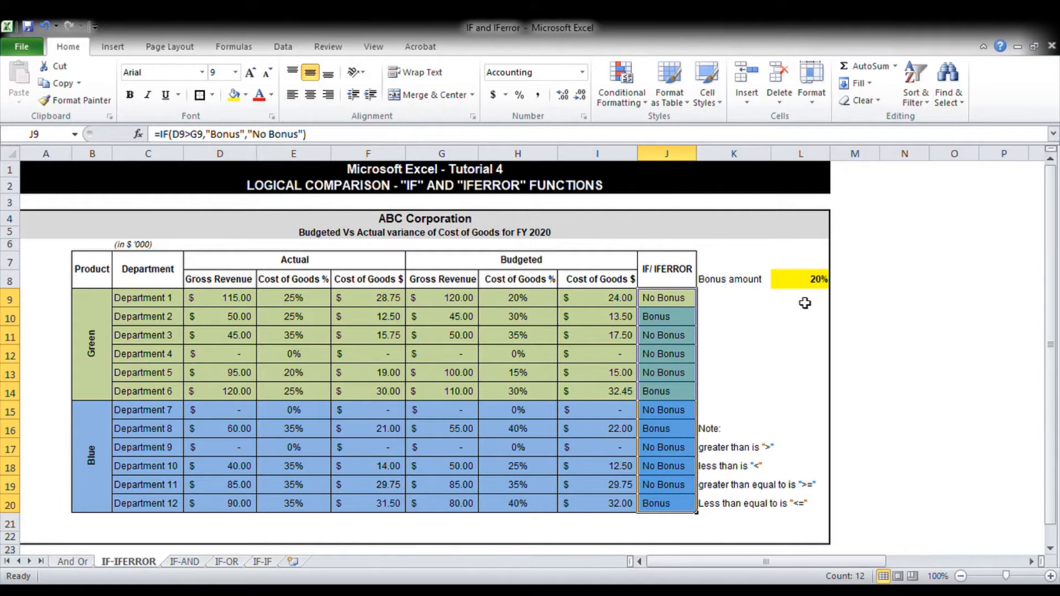
key("alt")
key("h")
key("a")
key("c")
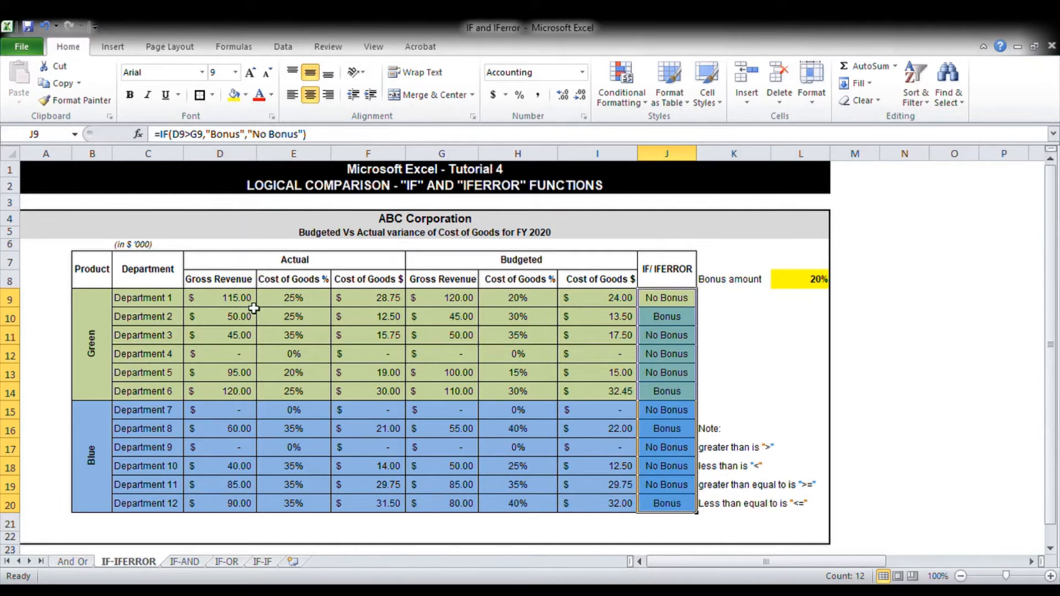
Step: Bold the "Bonus" results of Departments 2, 6, 8 and 12 in J10, J14, J16 and J20
left_click_drag(156, 318, 673, 315)
left_click(668, 317)
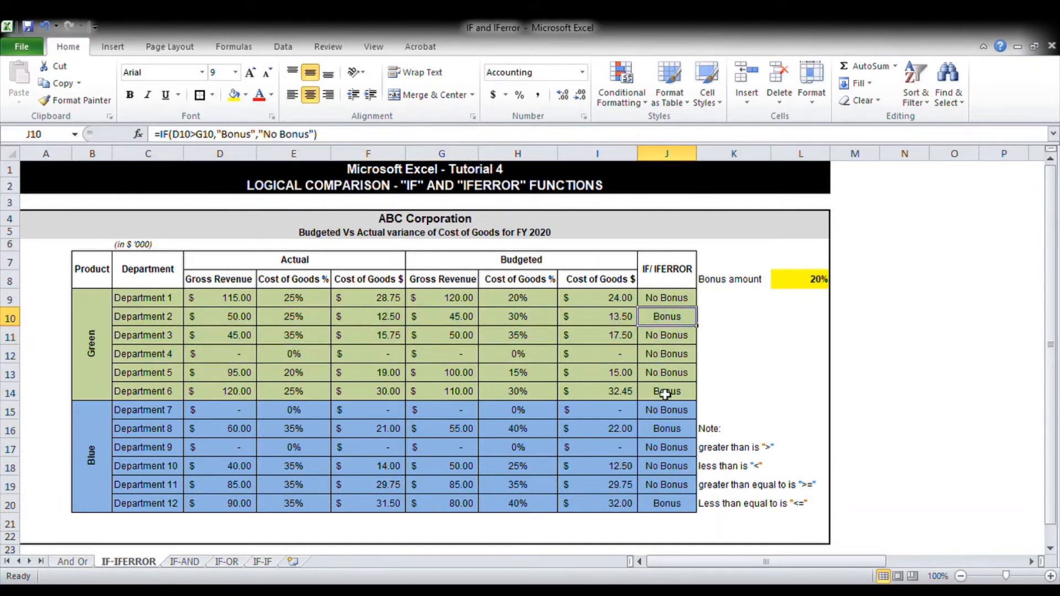
left_click(666, 393, "ctrl")
left_click(677, 431, "ctrl")
left_click(673, 505, "ctrl")
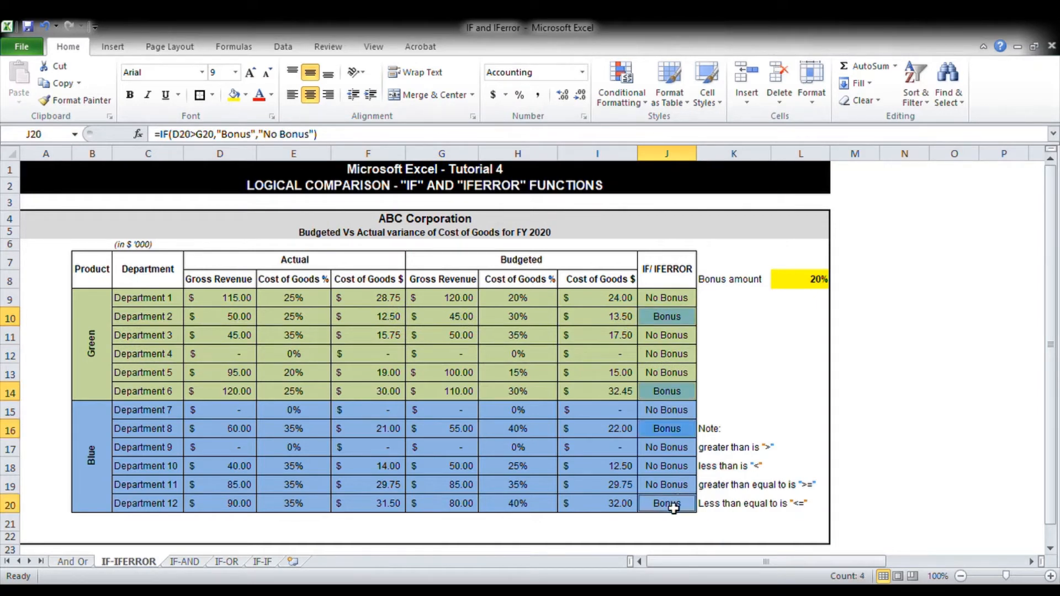
key("ctrl+b")
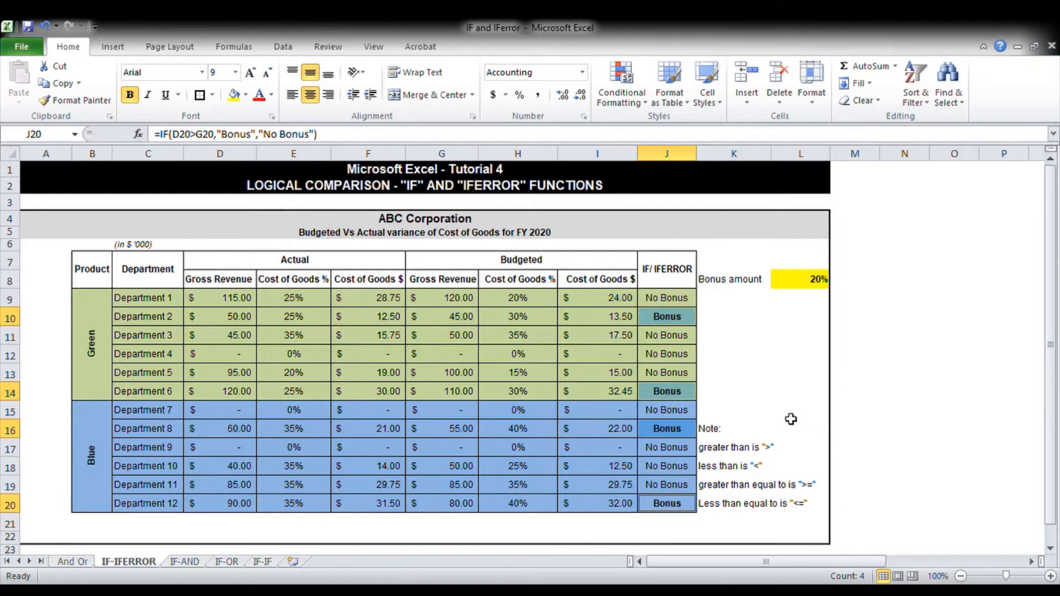
Step: Undo the bold formatting and clear the formulas from J9:J20
key("ctrl+z")
left_click_drag(679, 302, 673, 502)
key("Delete")
key("Up")
key("Down")
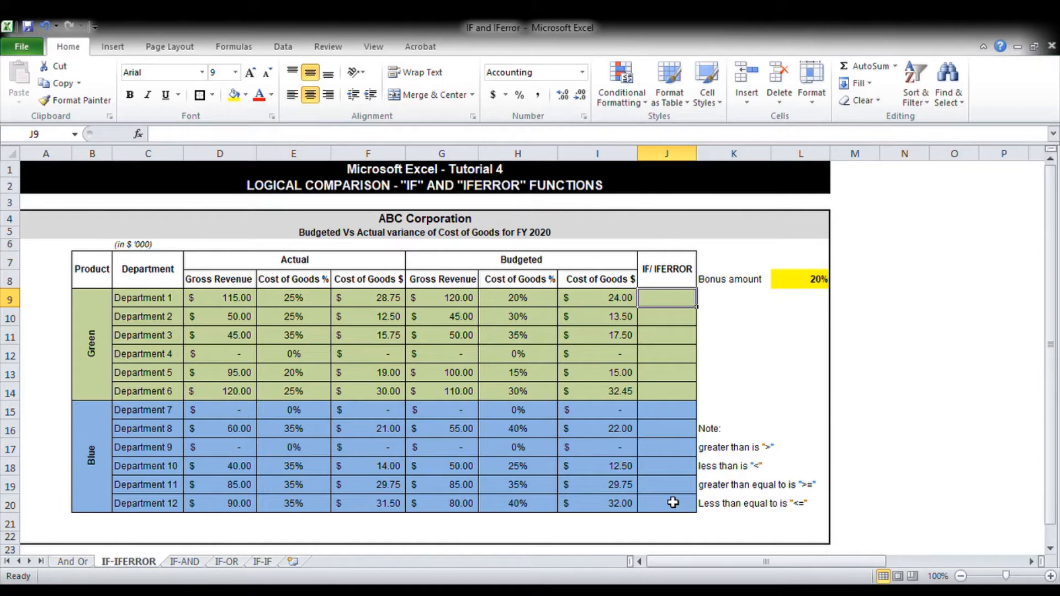
Step: Enter the formula =IF(D9>G9,(D9-G9)*$L$8,0) in J9 to calculate Department 1's bonus on revenue above budget
type("=")
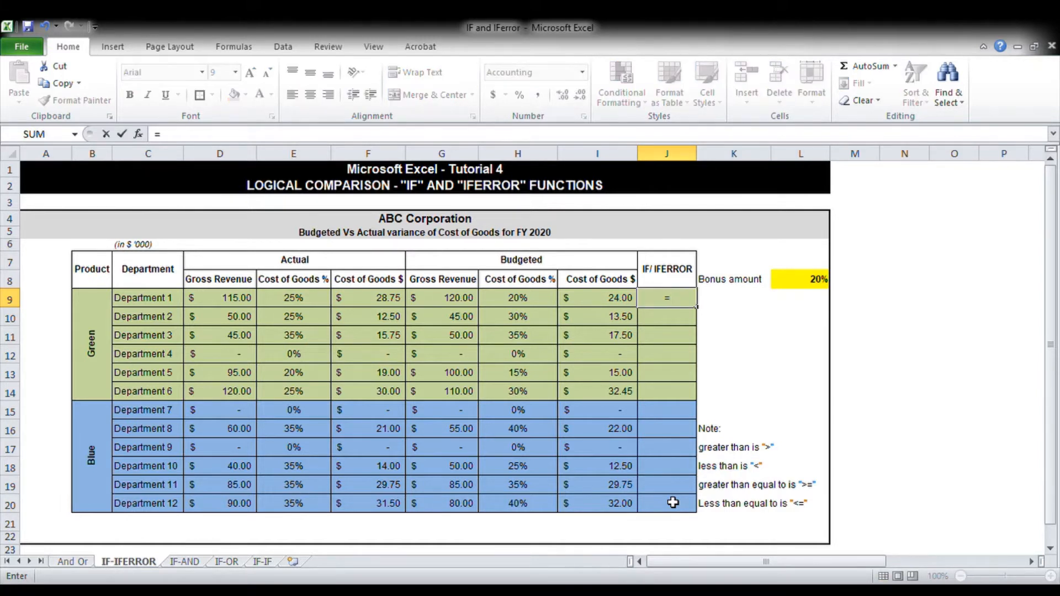
type("IF(")
left_click(238, 307)
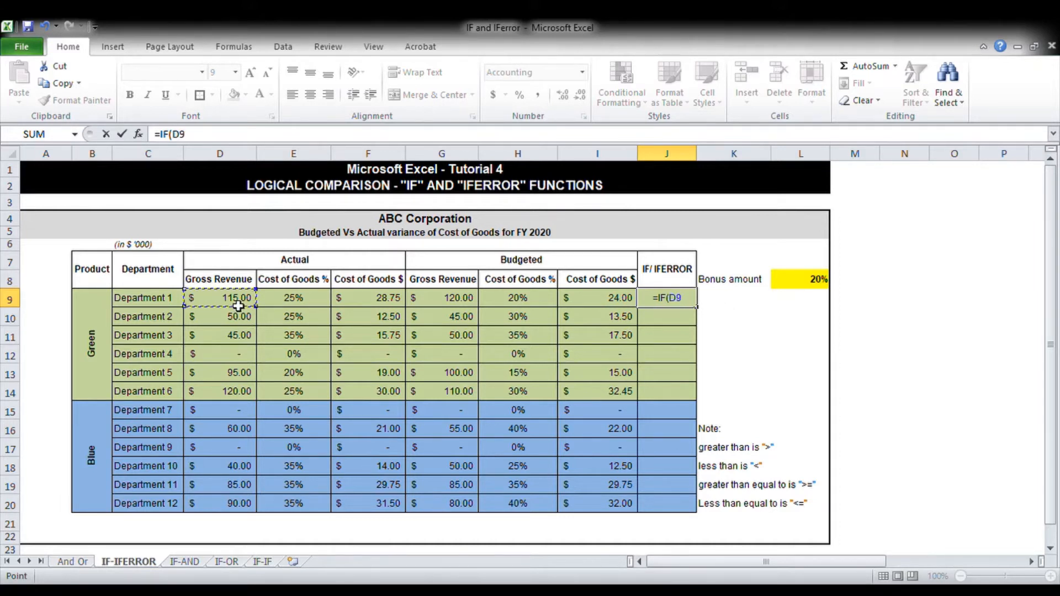
type(">G9,")
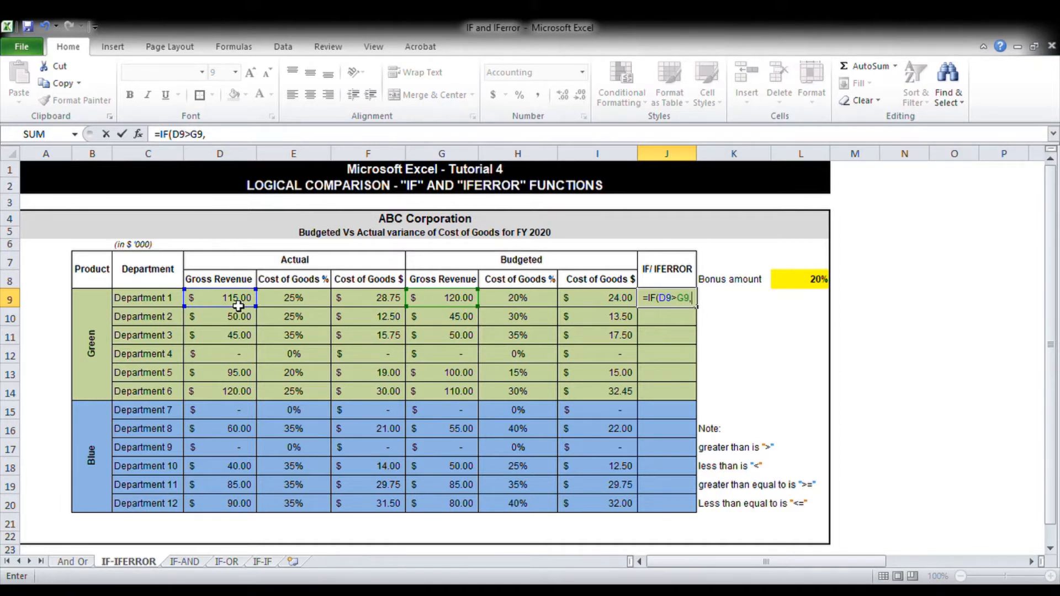
type("(D")
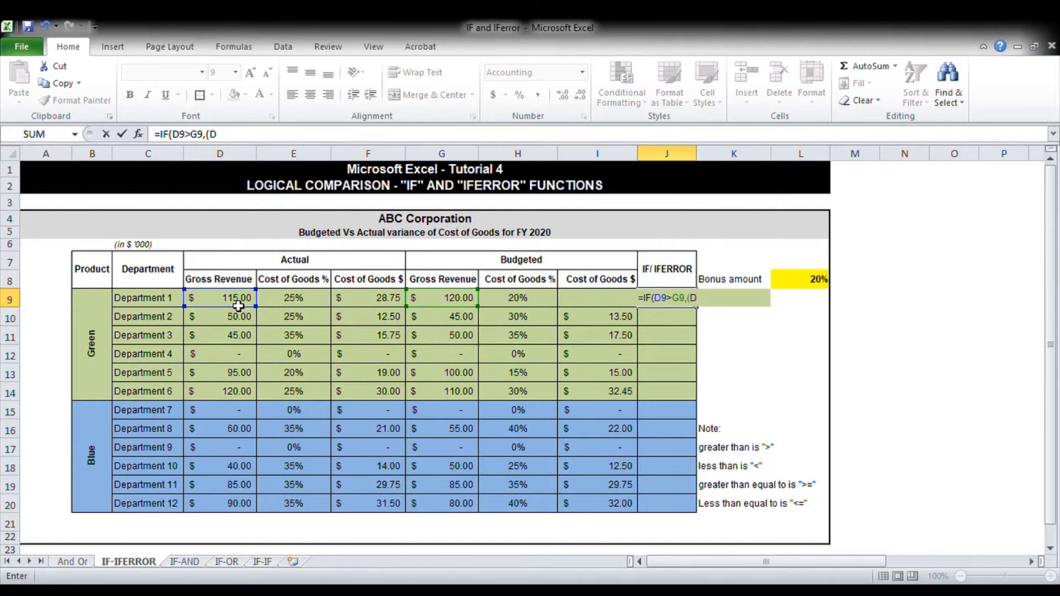
type("9-G9)")
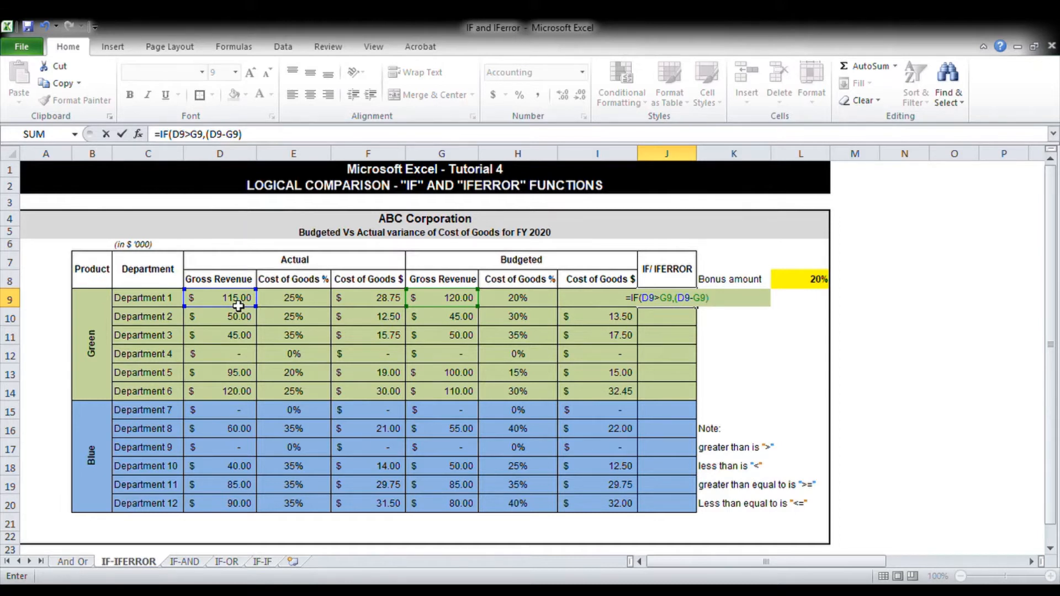
type("*")
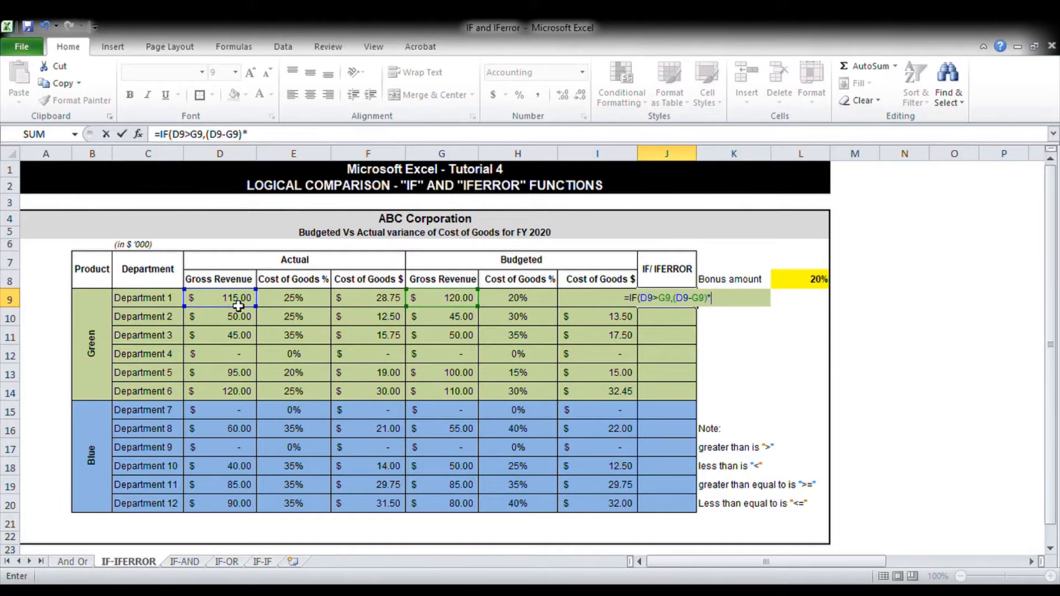
left_click(815, 284)
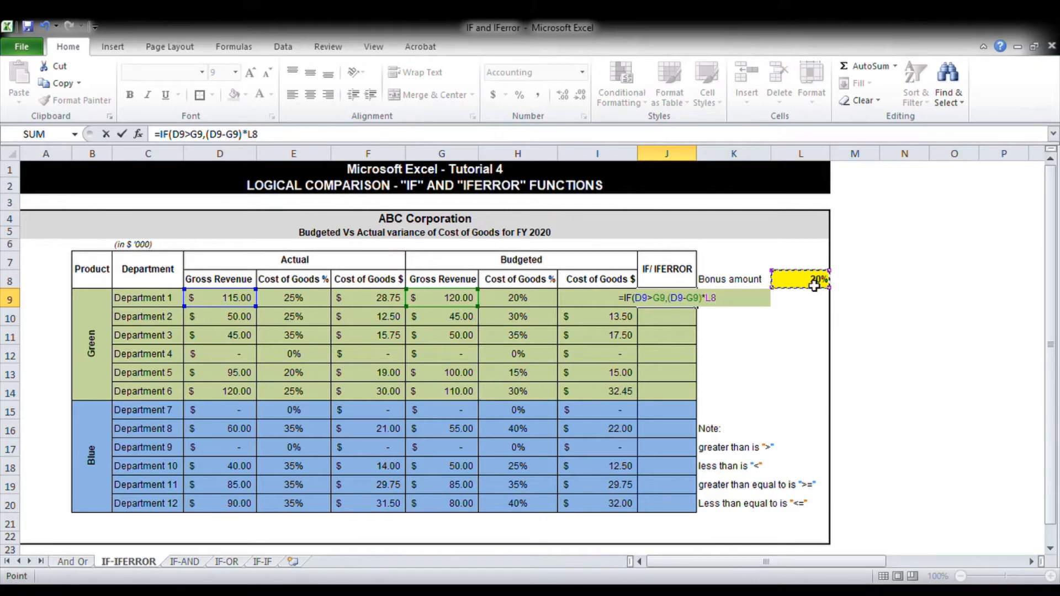
type(",0")
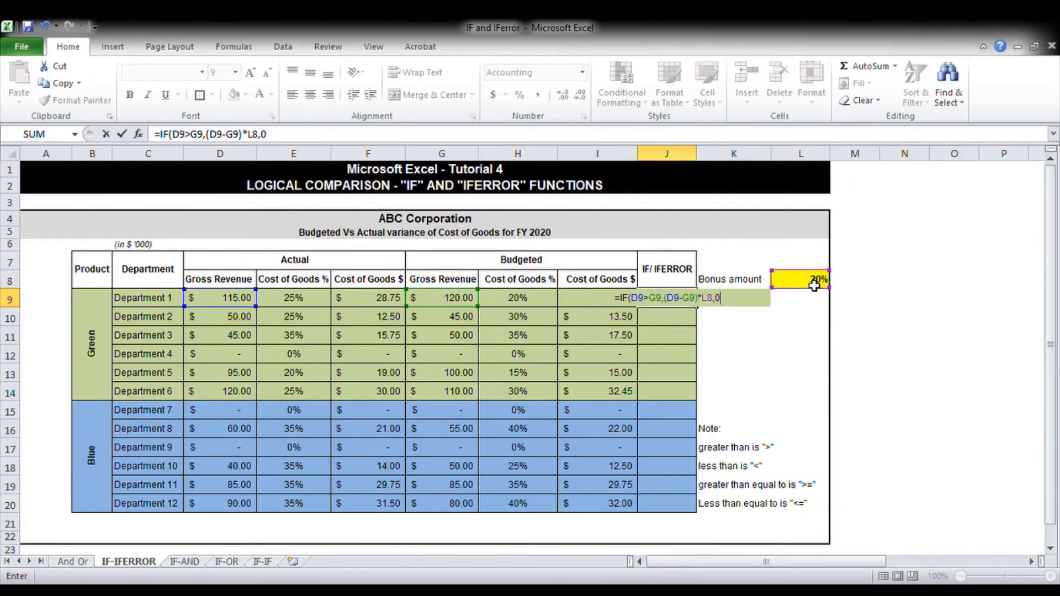
type(")")
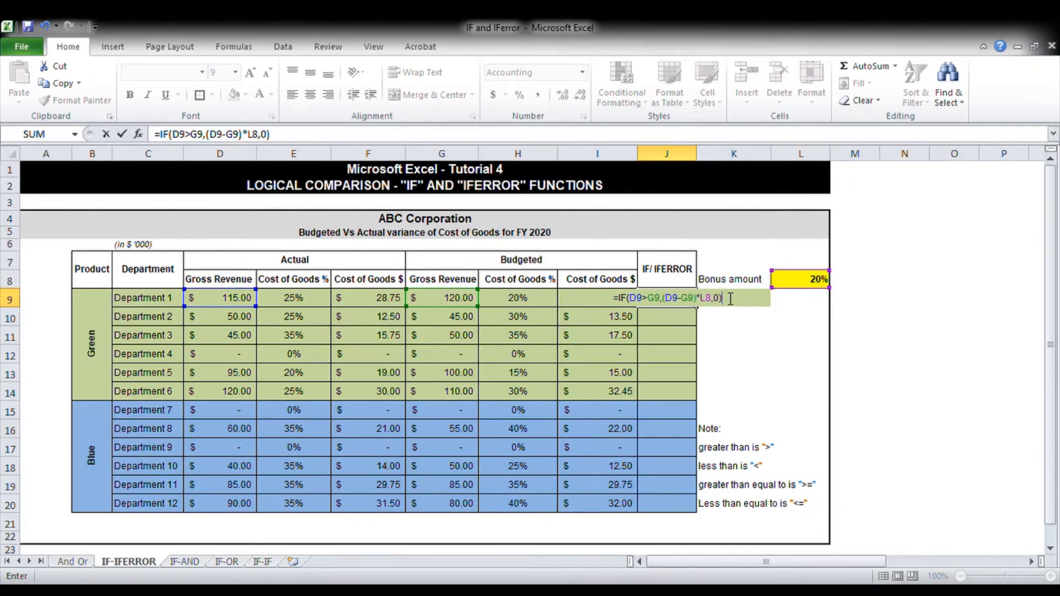
left_click(709, 298)
key("F4")
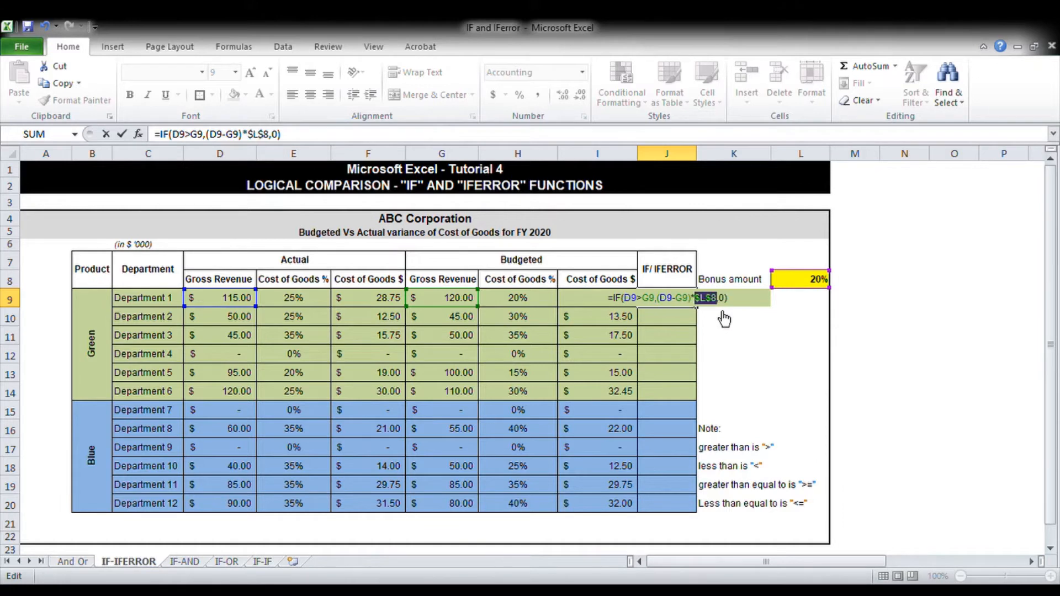
key("ctrl+Return")
Step: Copy the bonus amount formula from J9 down through J20 and check the copied formula in J10
key("ctrl+c")
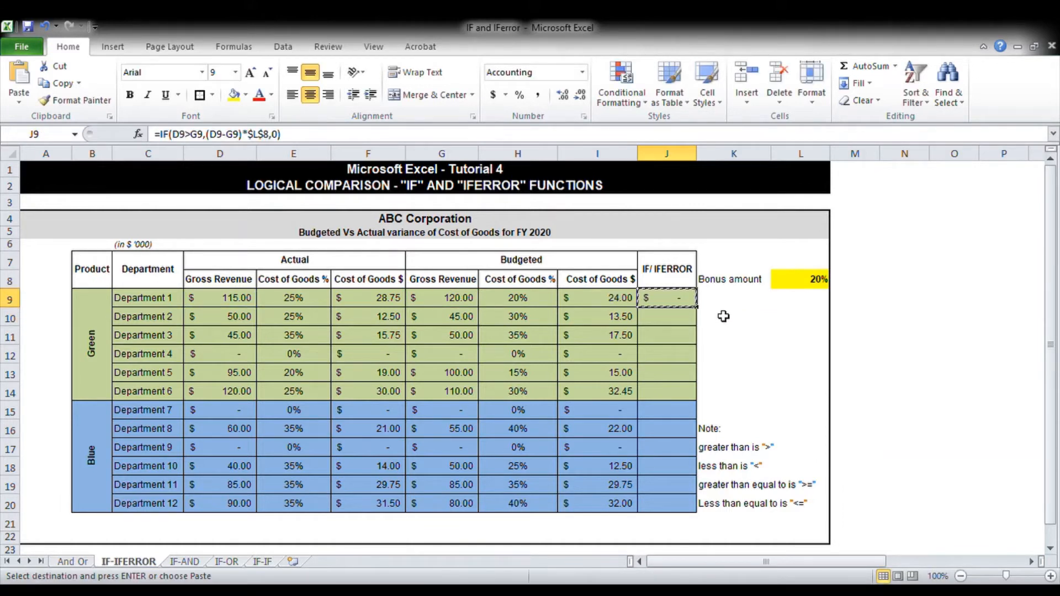
key("shift+Down")
key("shift+Down")
key("shift+Down")
key("shift+Down")
key("shift+Down")
key("shift+Down")
key("shift+Down")
key("shift+Down")
key("shift+Down")
key("shift+Down")
key("shift+Down")
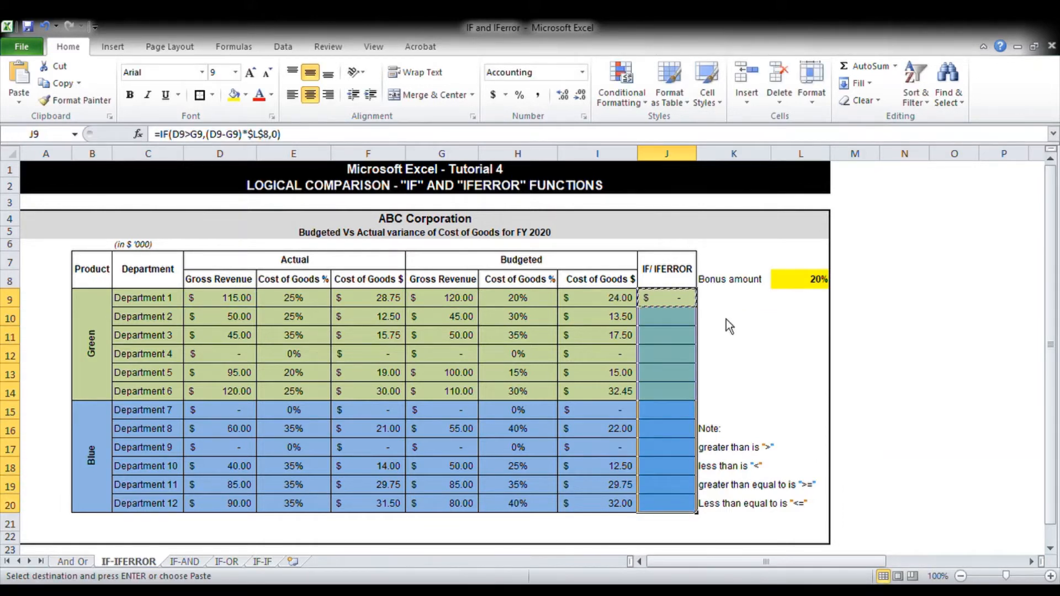
key("ctrl+v")
key("Escape")
left_click(690, 319)
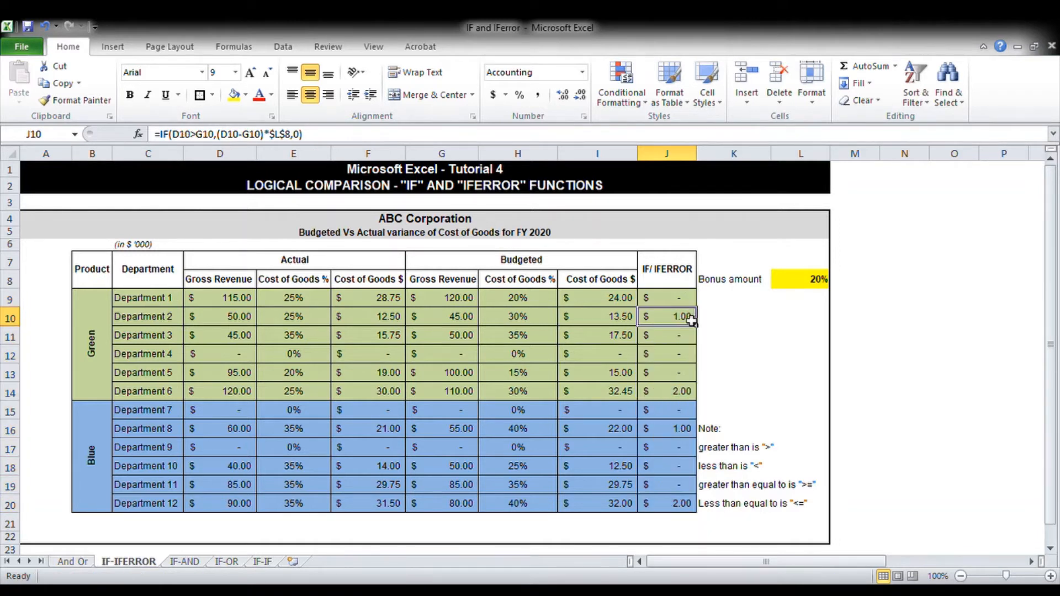
Step: Bold the bonus amounts of Departments 2, 6, 8 and 12 in J10, J14, J16 and J20
left_click(681, 393, "ctrl")
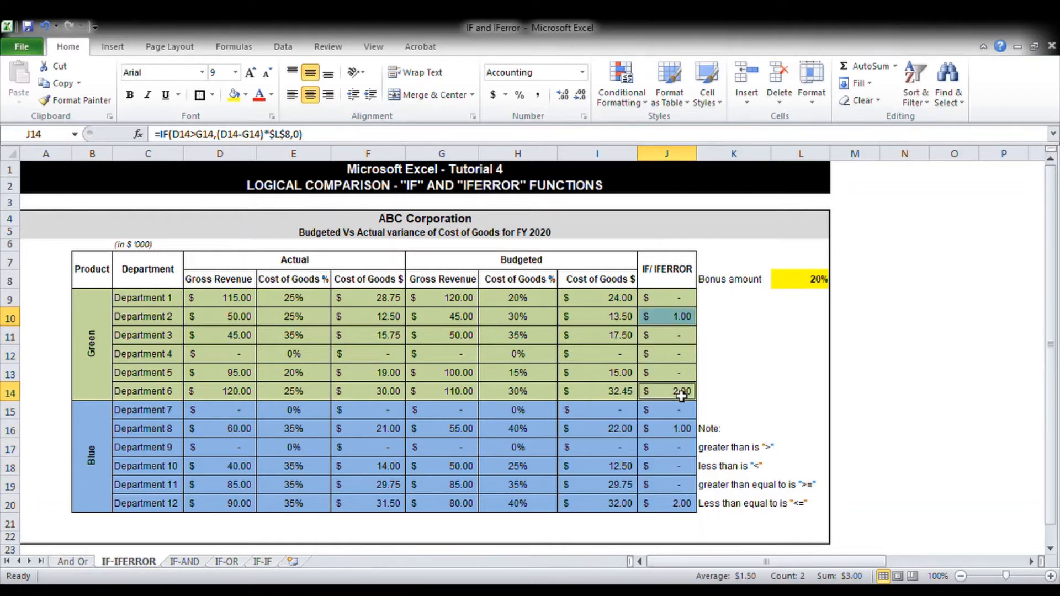
left_click(688, 434)
left_click(690, 323, "ctrl")
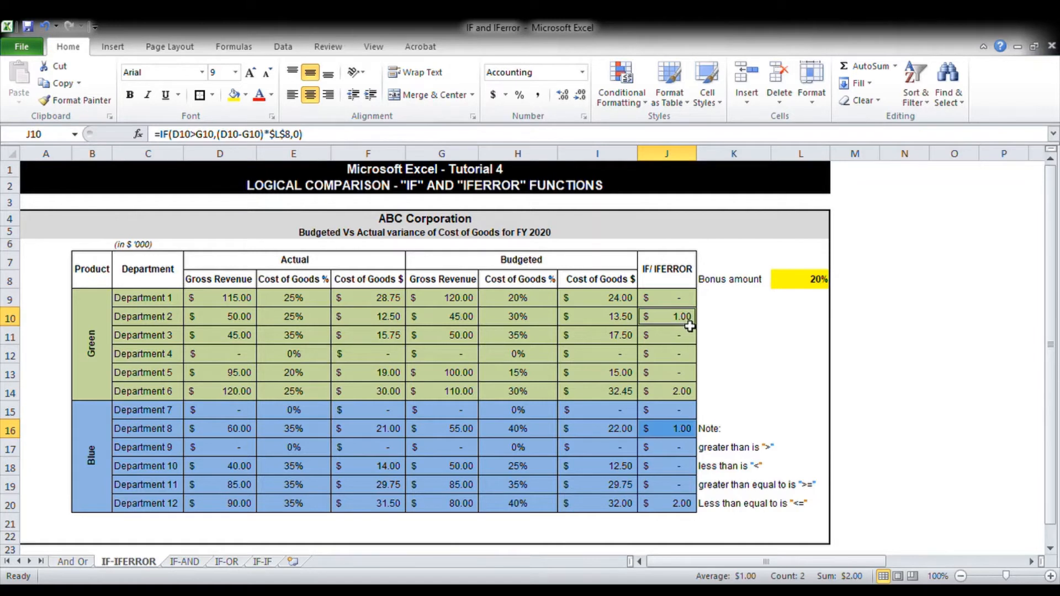
key("ctrl+b")
left_click(671, 394)
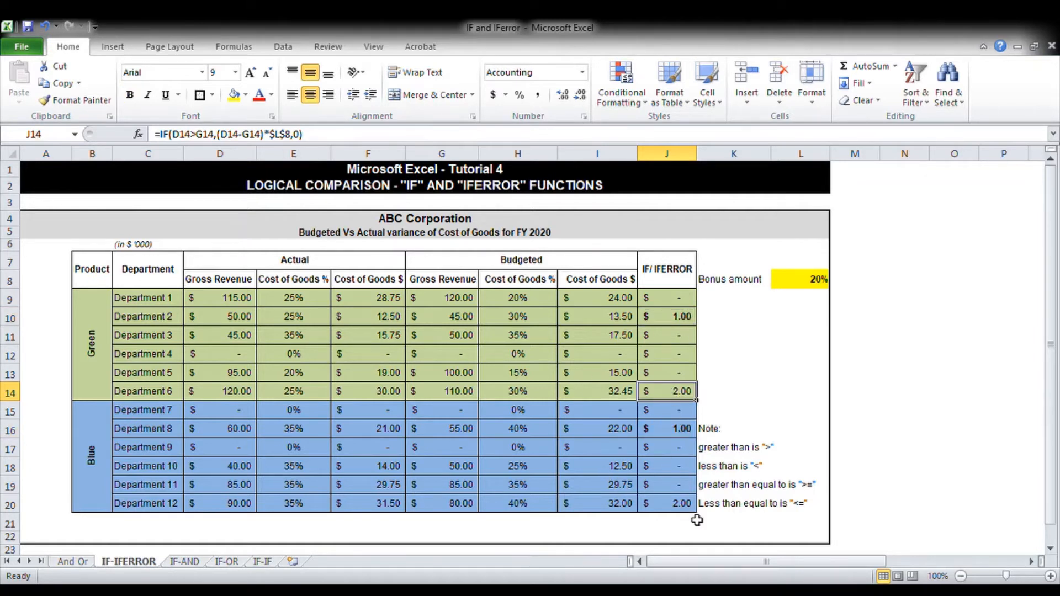
left_click(689, 505, "ctrl")
key("ctrl+b")
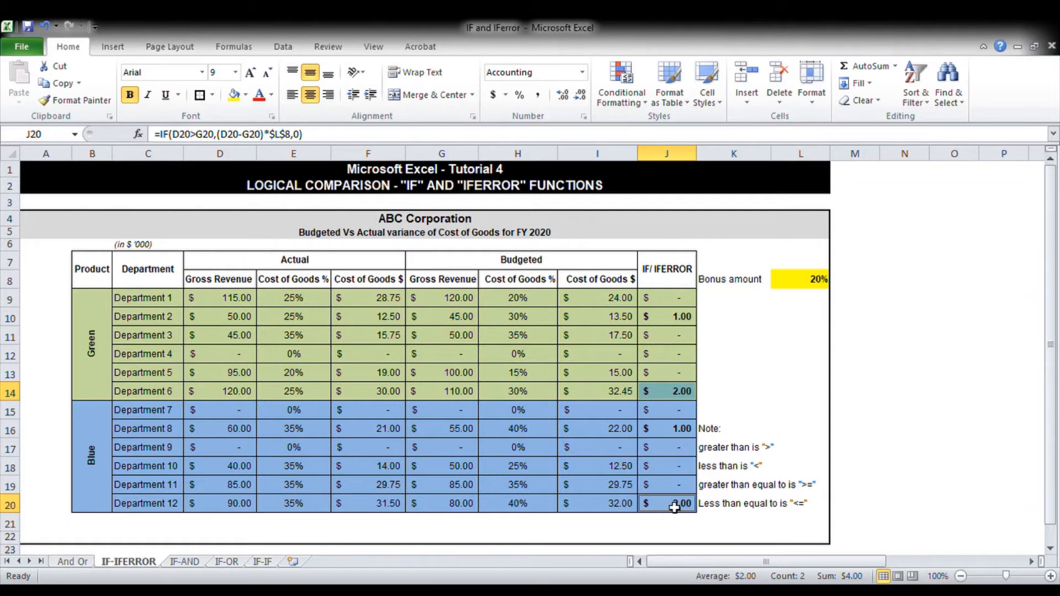
left_click(679, 356)
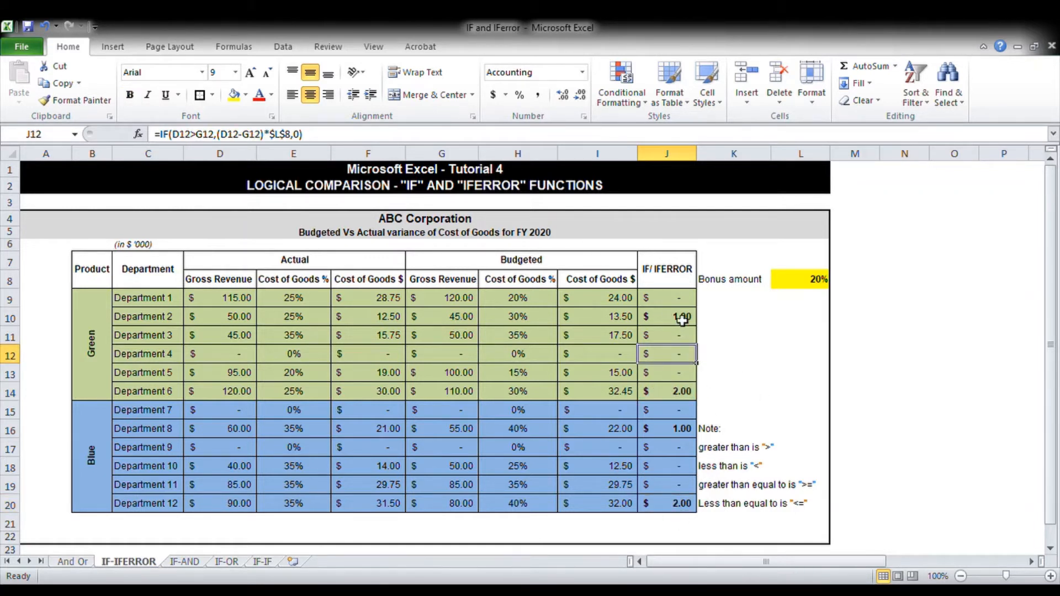
Step: Clear the bonus amount formulas from J9:J20
left_click_drag(686, 323, 689, 503)
left_click_drag(680, 301, 681, 507)
key("Delete")
Step: Enter the formula =IF(D9>=G9,(D9-G9)/G9,0) in J9 to calculate Department 1's revenue increase over budget as a proportion
key("Up")
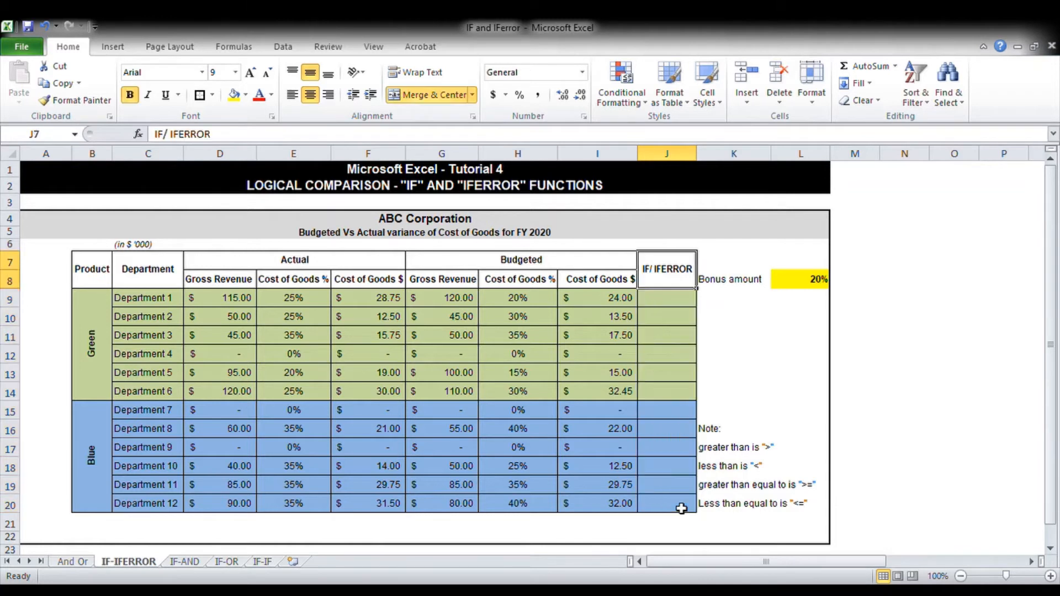
key("Down")
type("=")
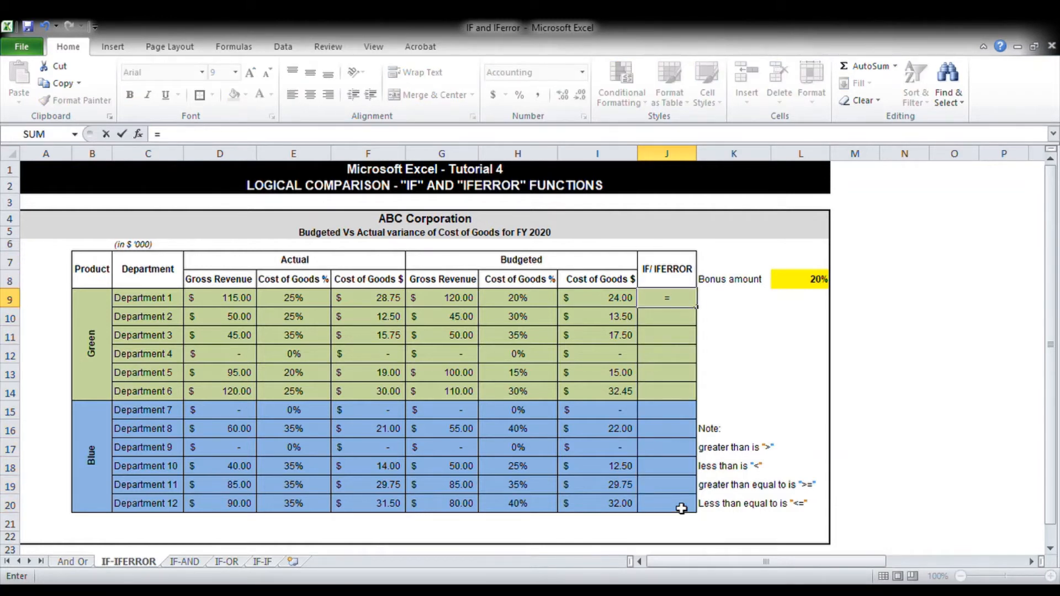
type("if")
key("Tab")
left_click(238, 301)
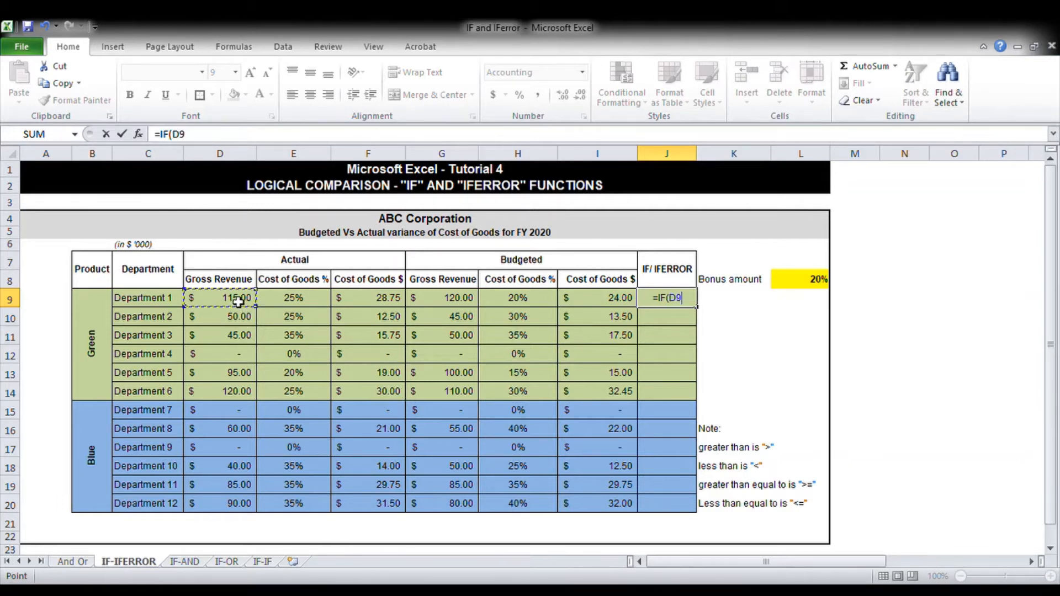
type(">=G9")
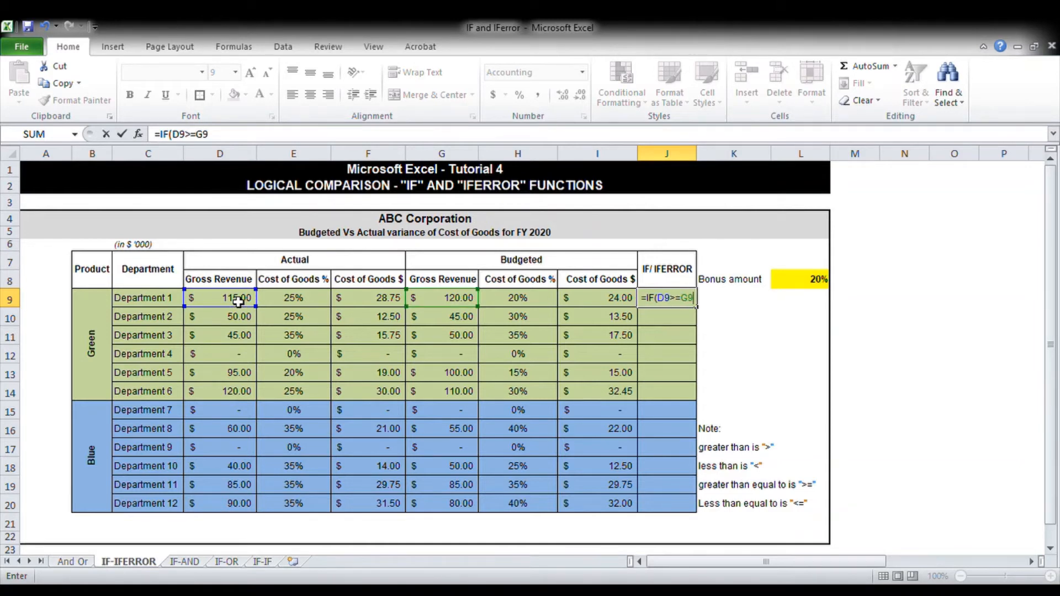
type(",(D9-")
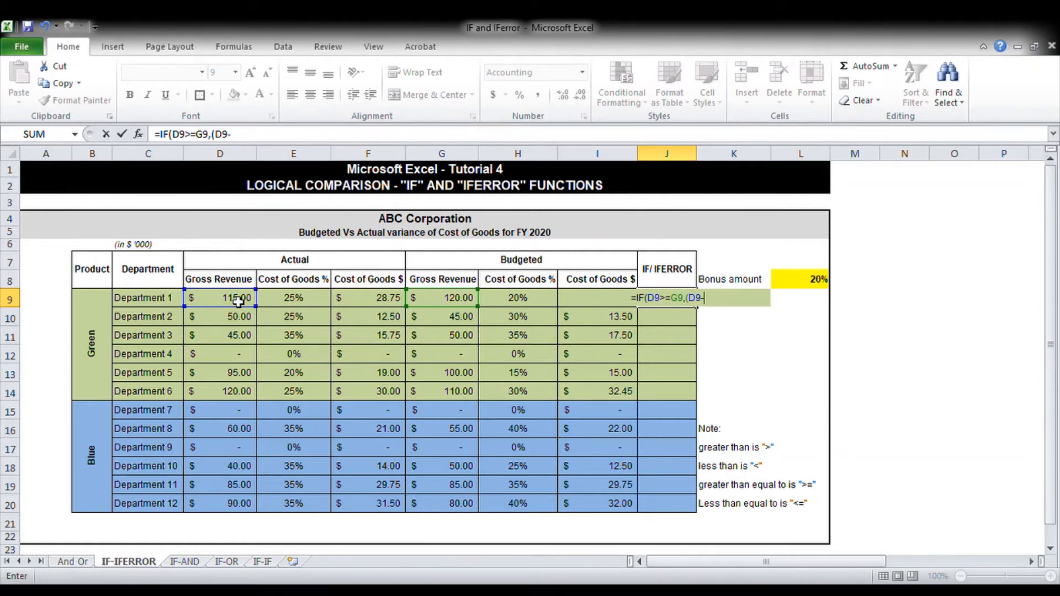
type("G9")
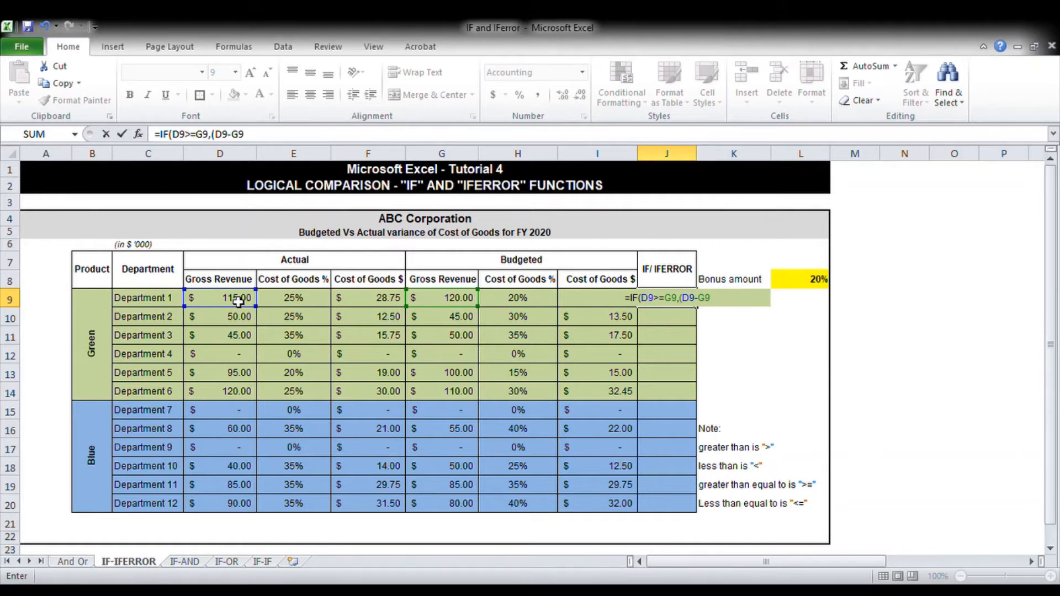
type(")/")
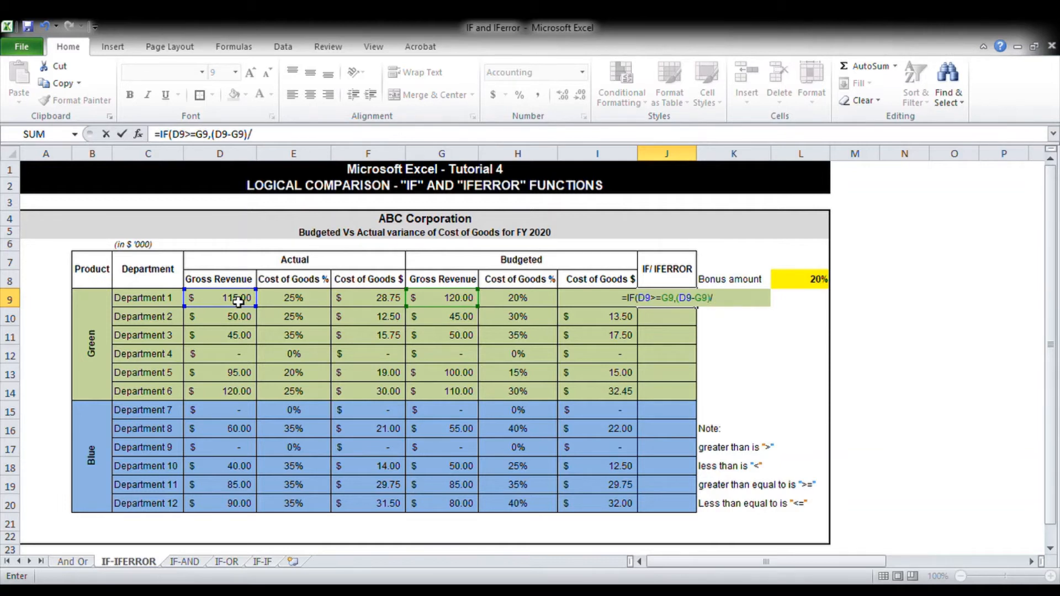
type("G9")
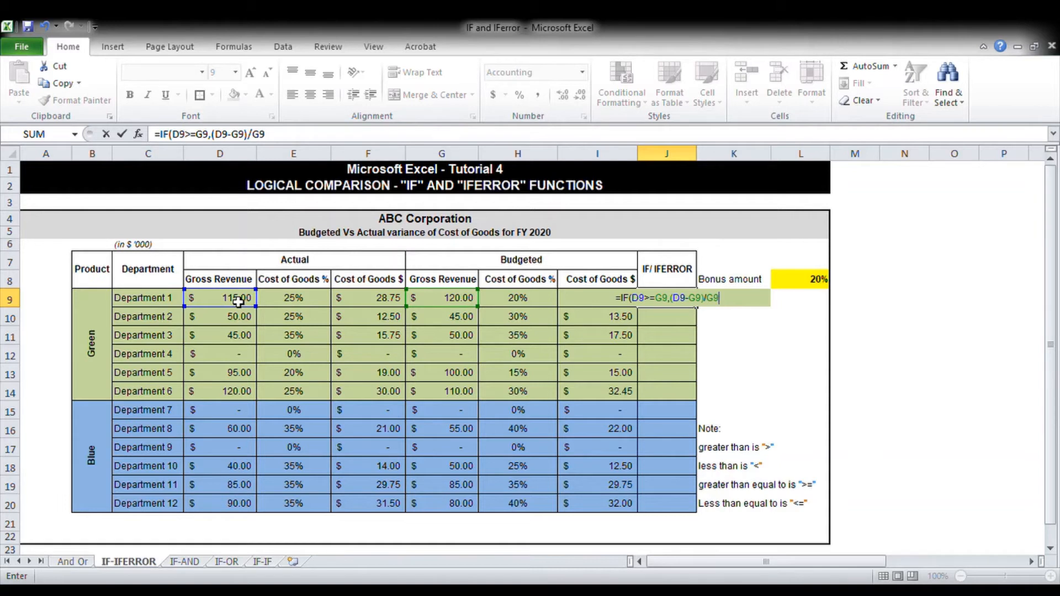
type(",0")
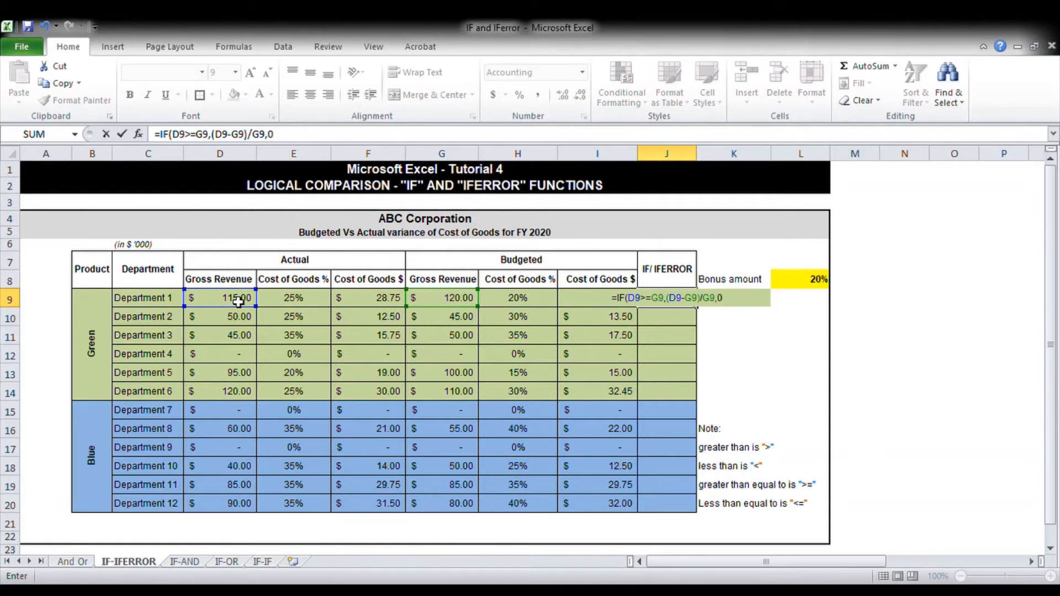
type(")")
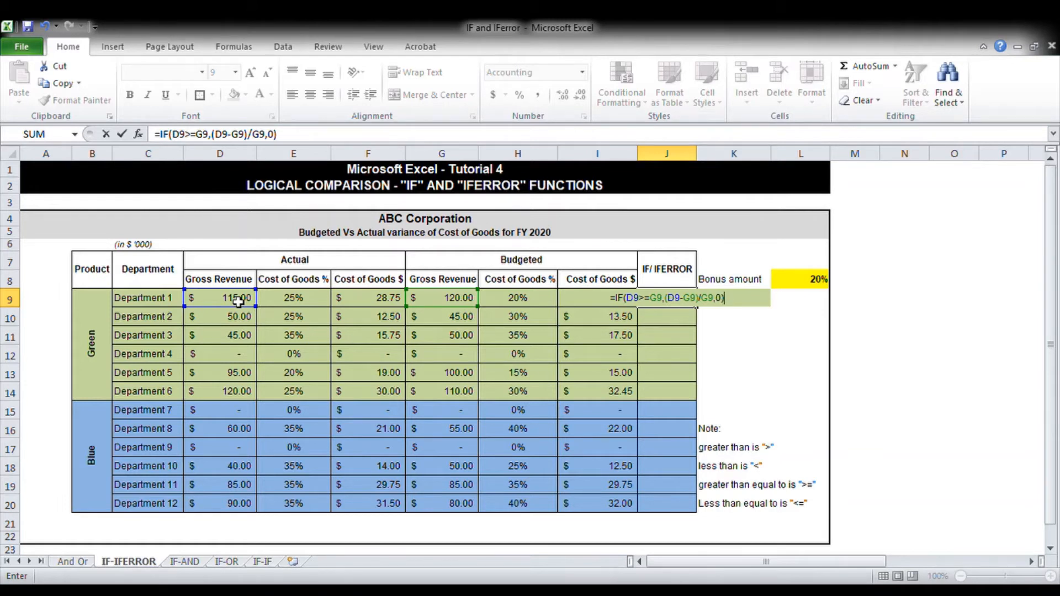
key("Return")
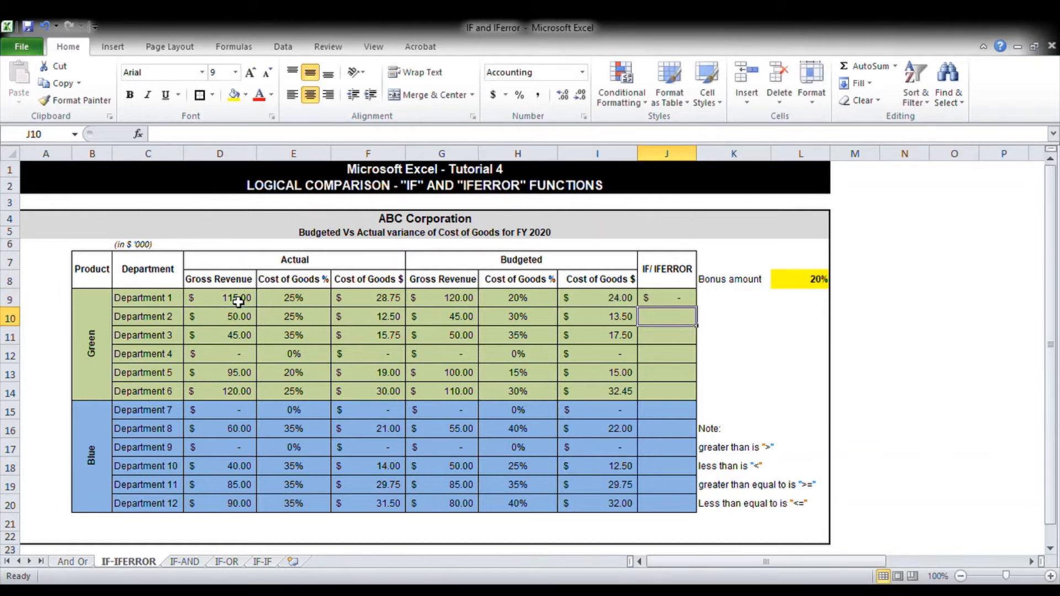
Step: Copy the revenue increase formula from J9 down through J20 and format J9:J20 as percentages
key("Up")
key("ctrl+c")
key("shift+Down")
key("shift+Down")
key("shift+Down")
key("shift+Down")
key("shift+Down")
key("shift+Down")
key("shift+Down")
key("shift+Down")
key("shift+Down")
key("shift+Down")
key("shift+Down")
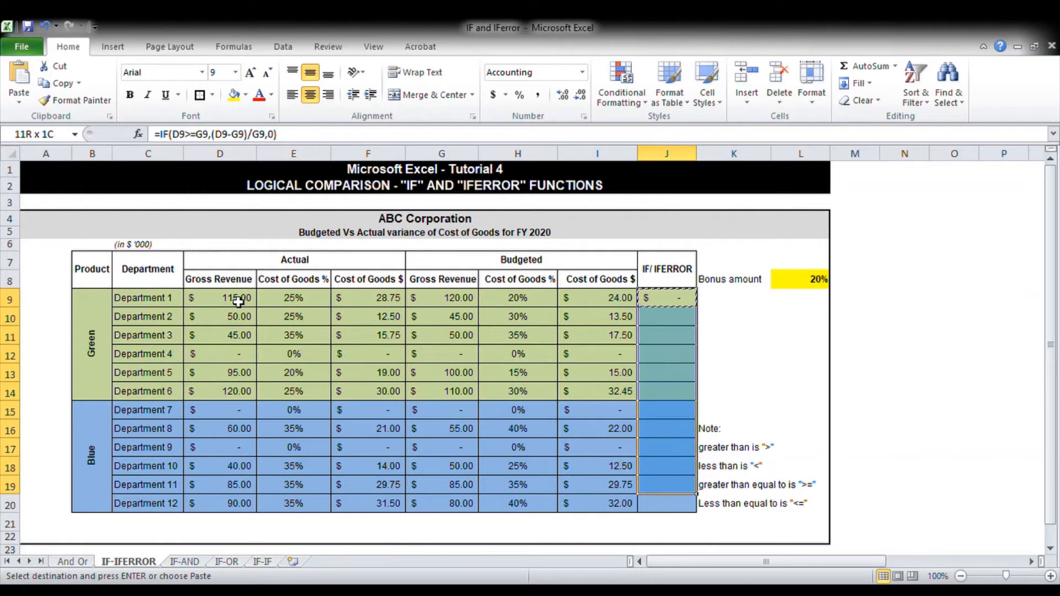
key("ctrl+v")
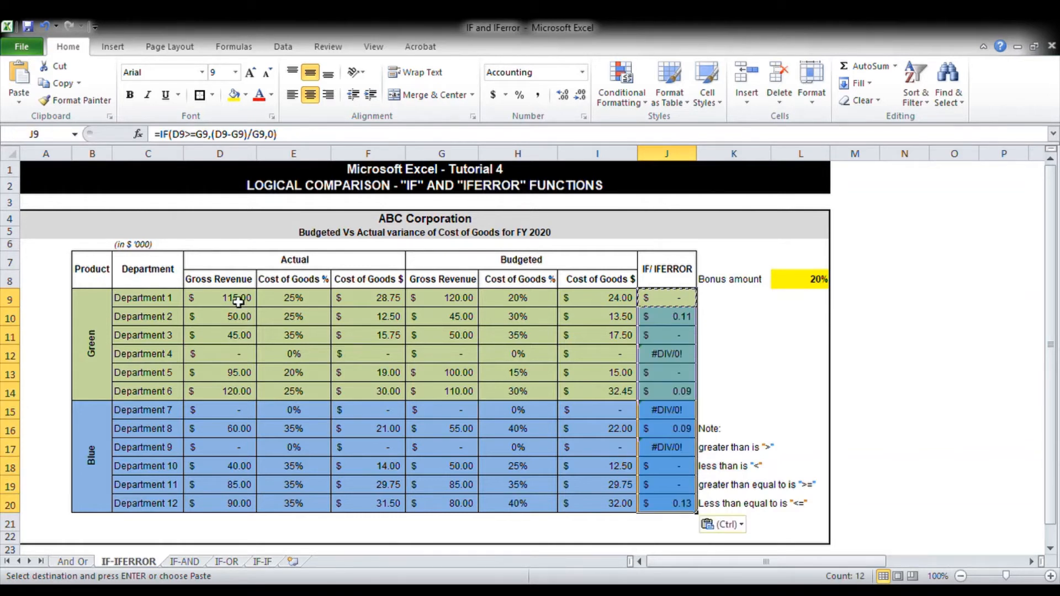
key("ctrl+shift+5")
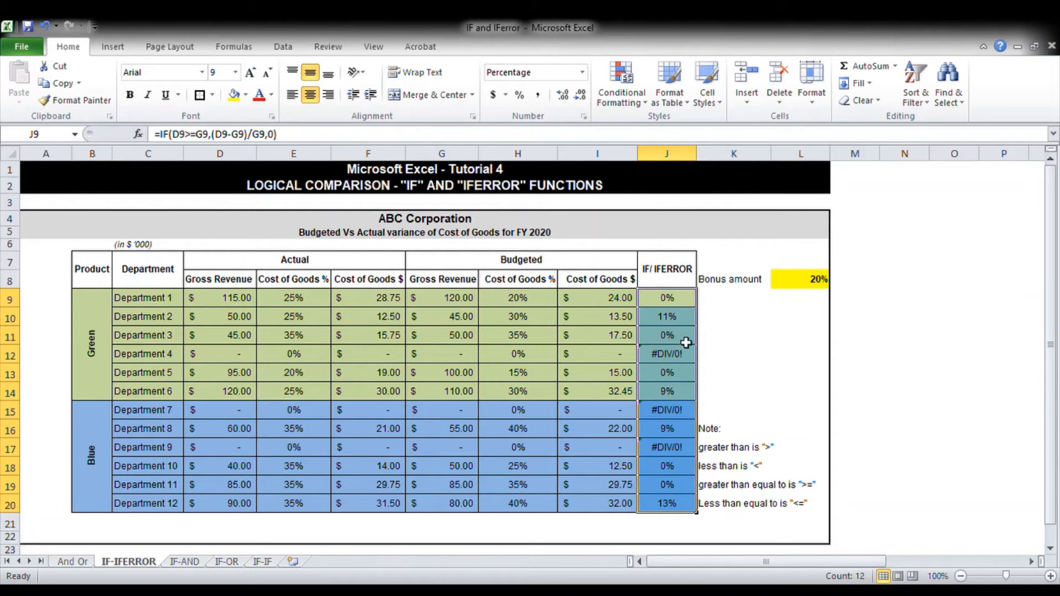
Step: Bold the results of Departments 4, 7 and 9 in J12, J15 and J17, and check their formulas
left_click(682, 358)
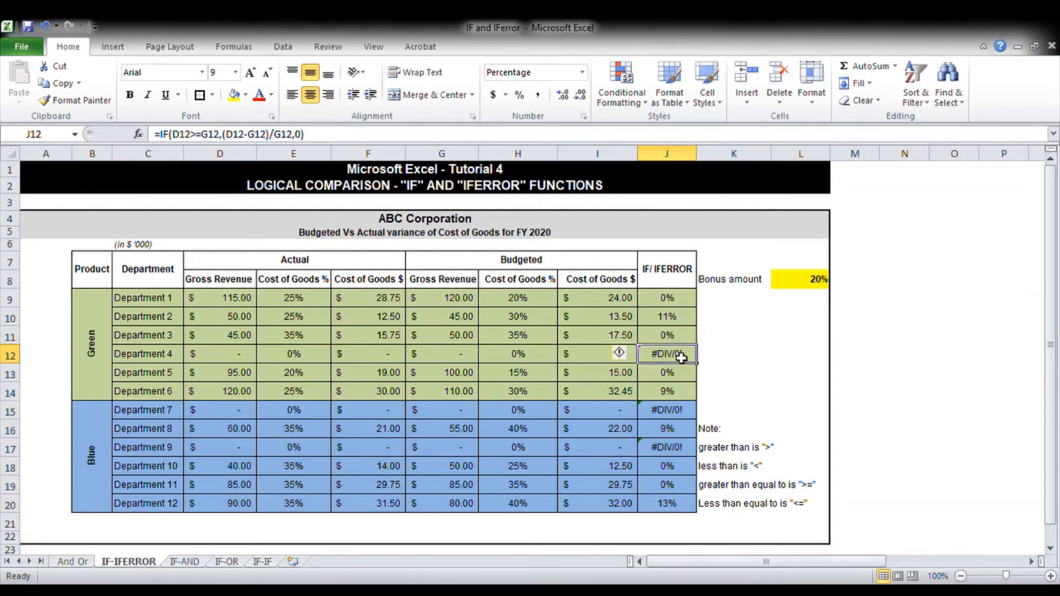
left_click(693, 415, "ctrl")
left_click(677, 454, "ctrl")
key("ctrl+b")
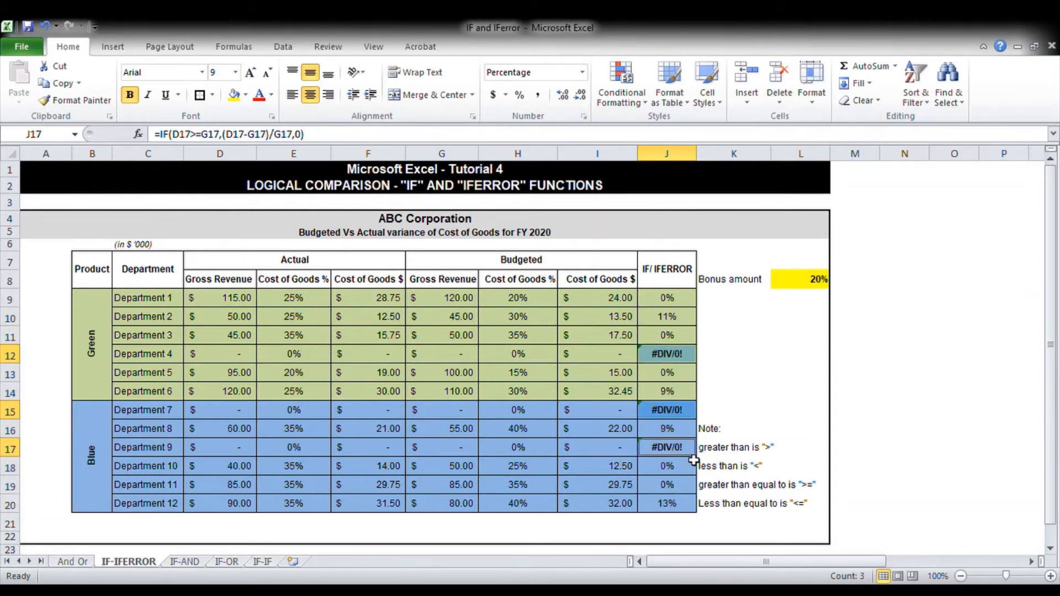
left_click(675, 433)
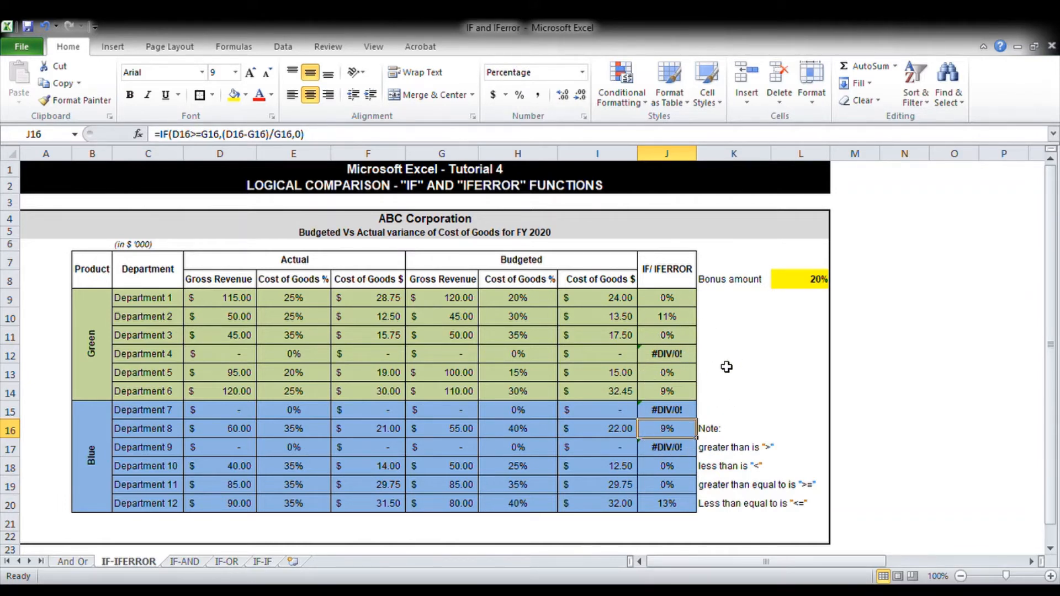
left_click(684, 358)
left_click(690, 414)
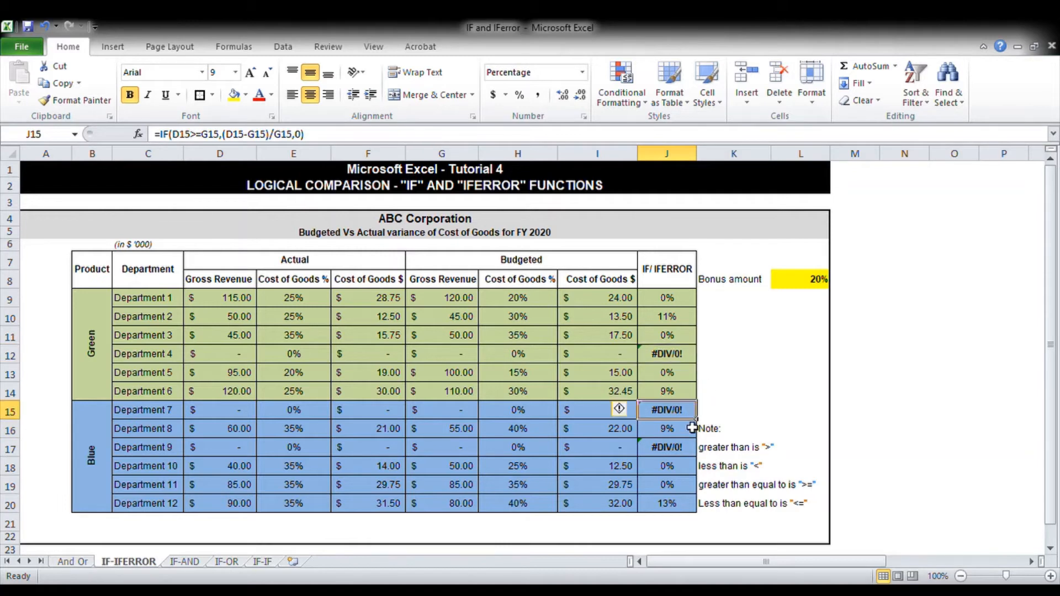
left_click(685, 447)
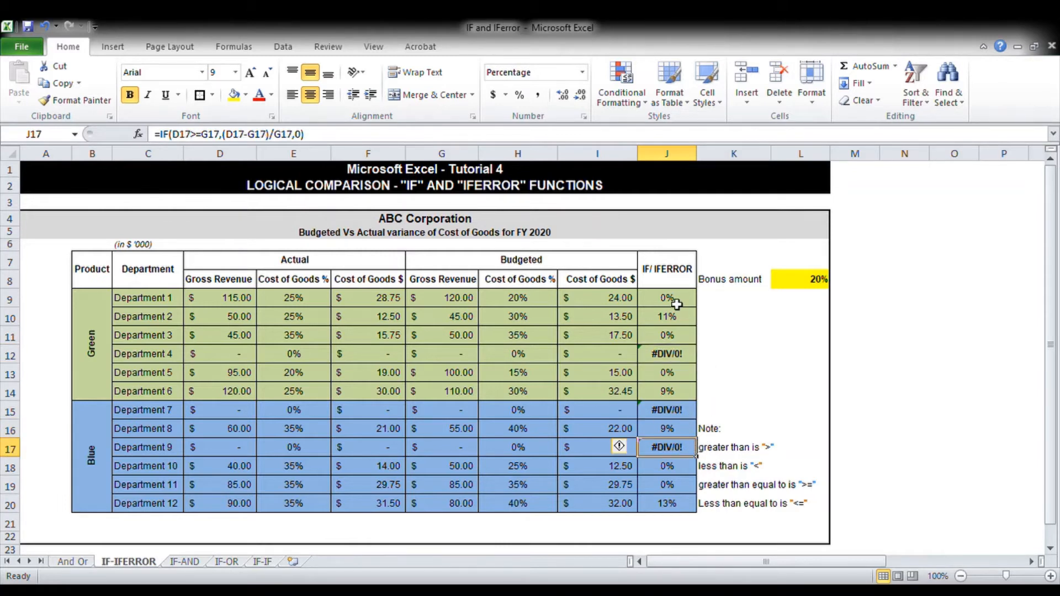
Step: Clear the percentage increase formulas from J9:J20
left_click_drag(683, 304, 690, 493)
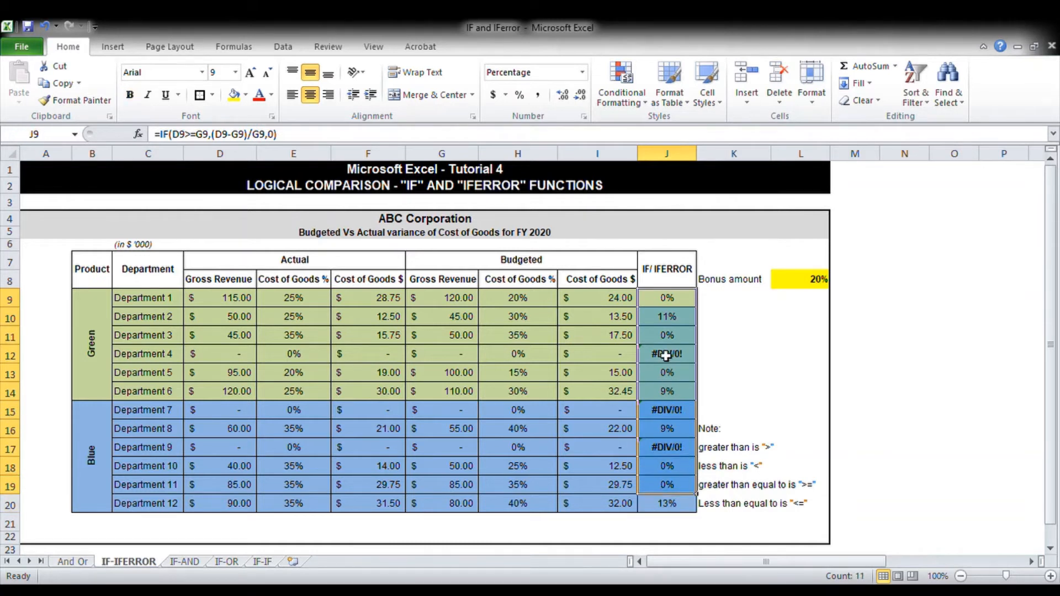
left_click_drag(676, 304, 687, 516)
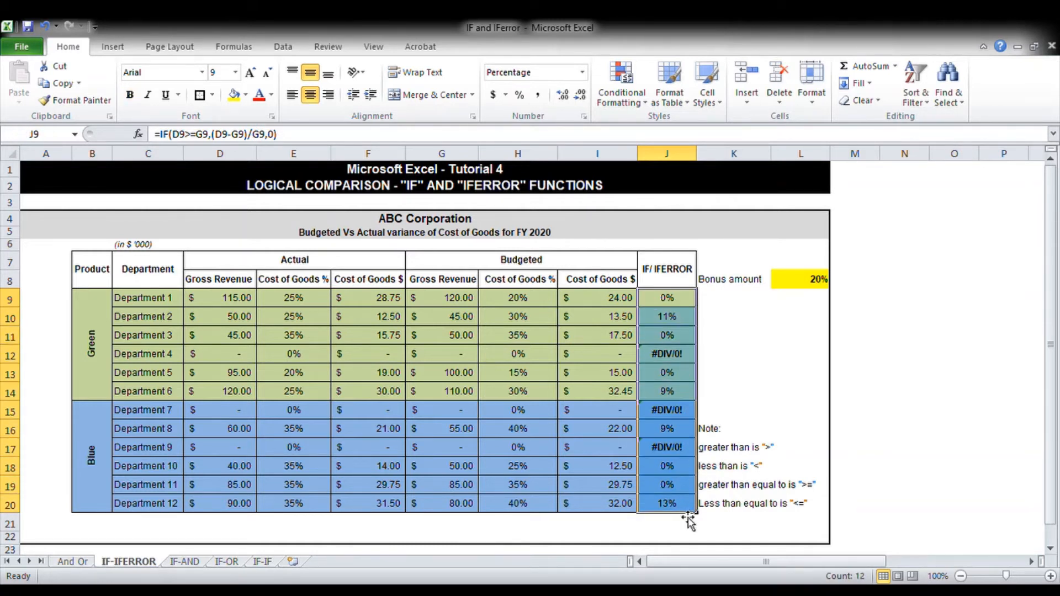
key("Delete")
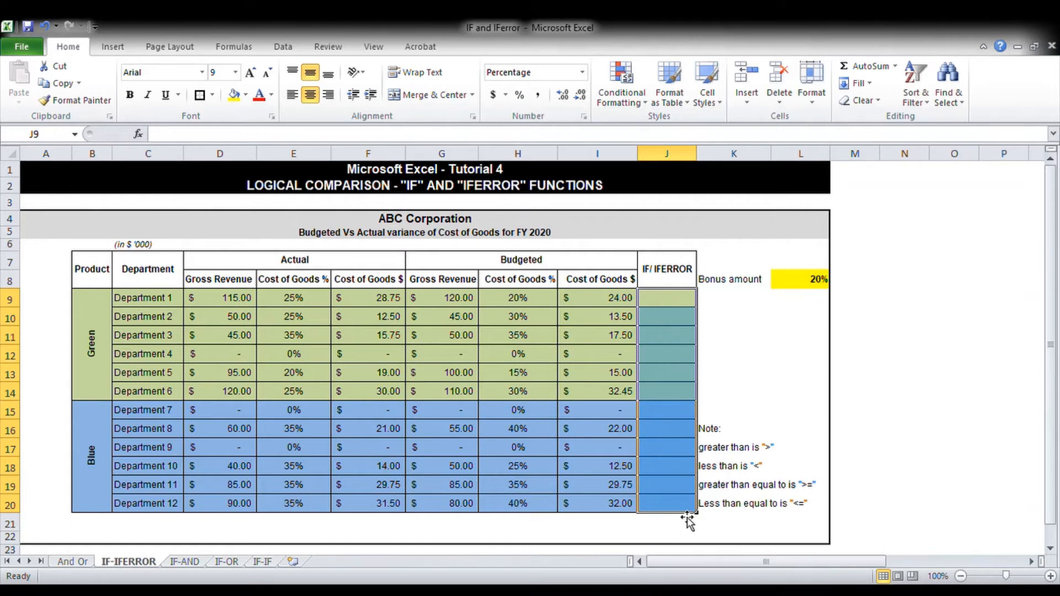
Step: Enter the formula =IFERROR(IF(D9>=G9,(D9-G9)/G9,0),0) in J9 to calculate Department 1's revenue increase with errors replaced by 0
key("Up")
key("Down")
type("=")
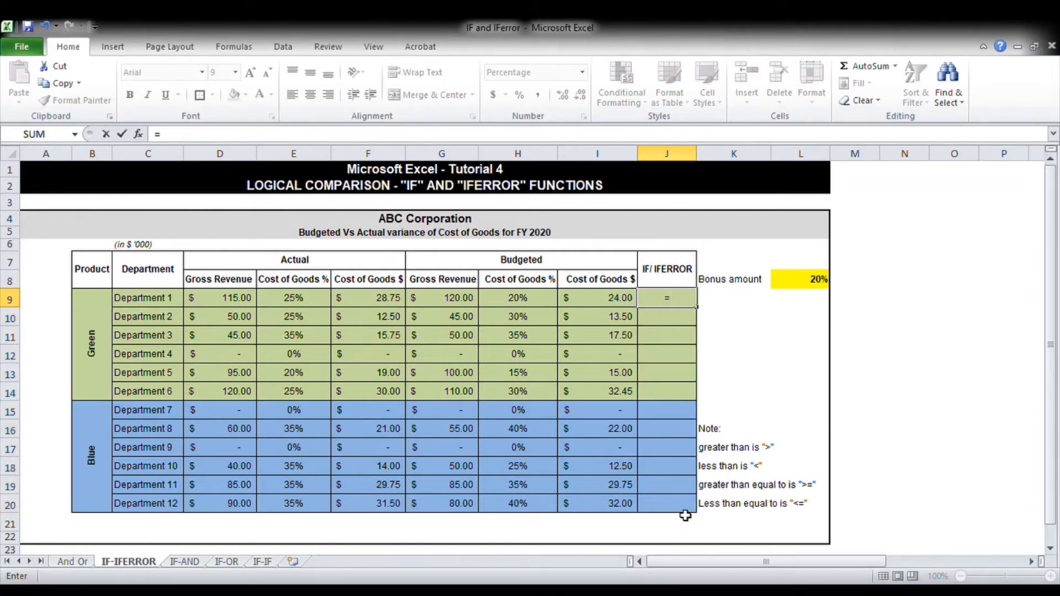
type("iferror")
key("Tab")
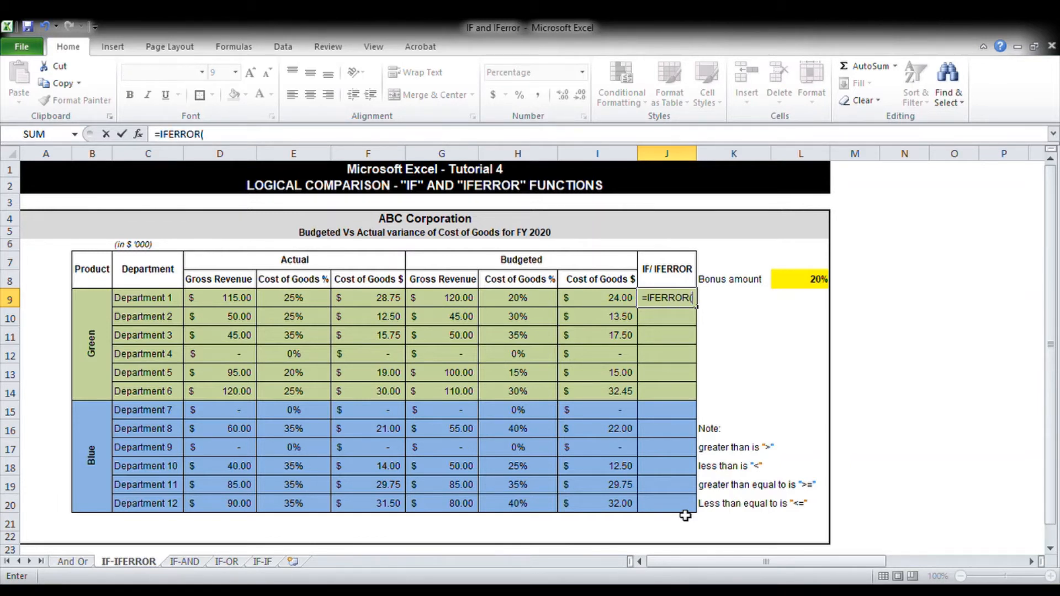
type("IF(")
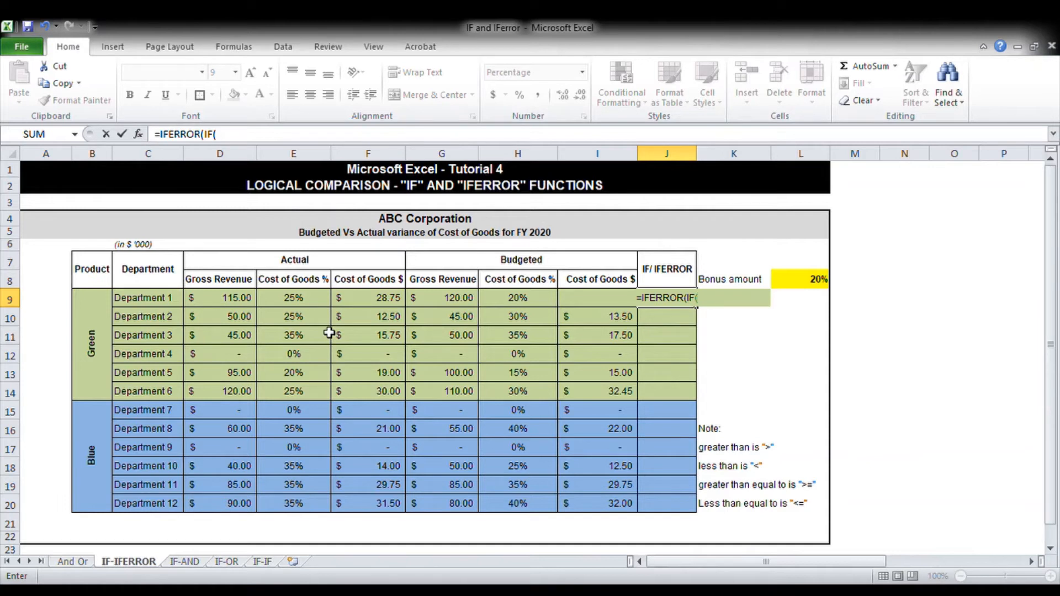
type("D9>G")
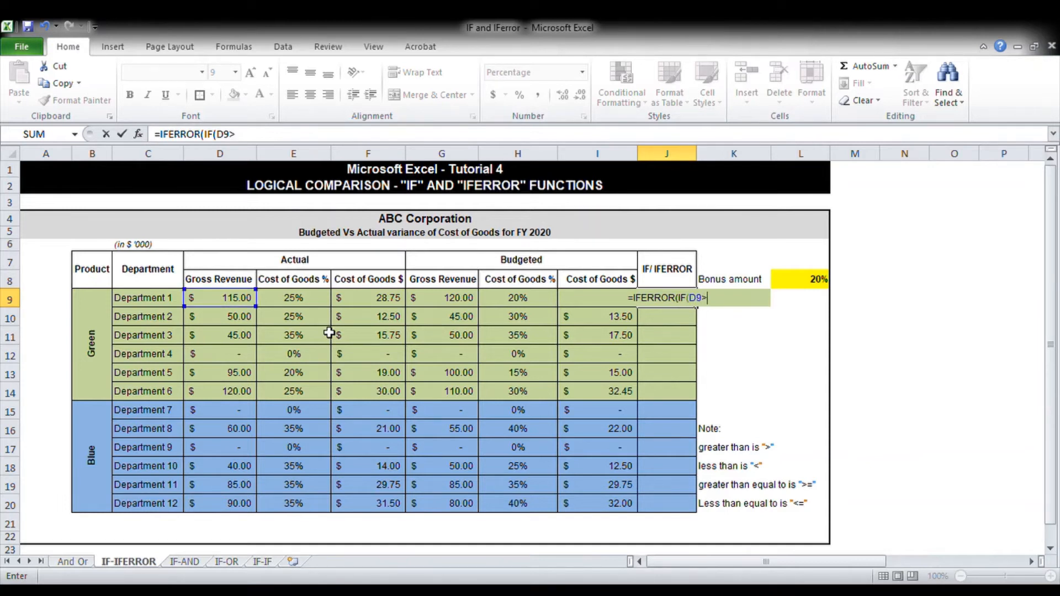
key("BackSpace")
type("=G9,")
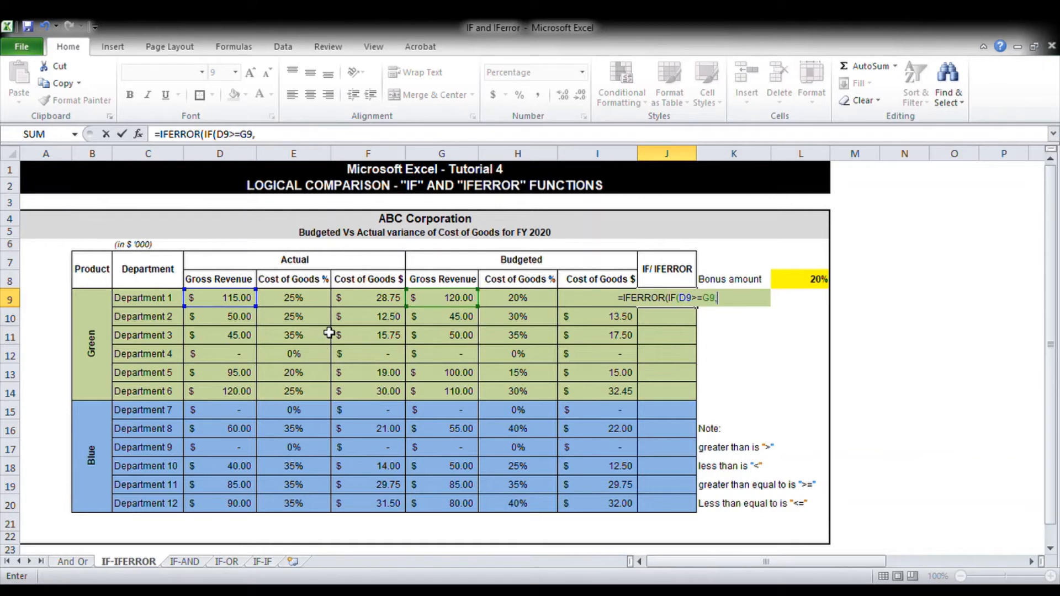
type("(D")
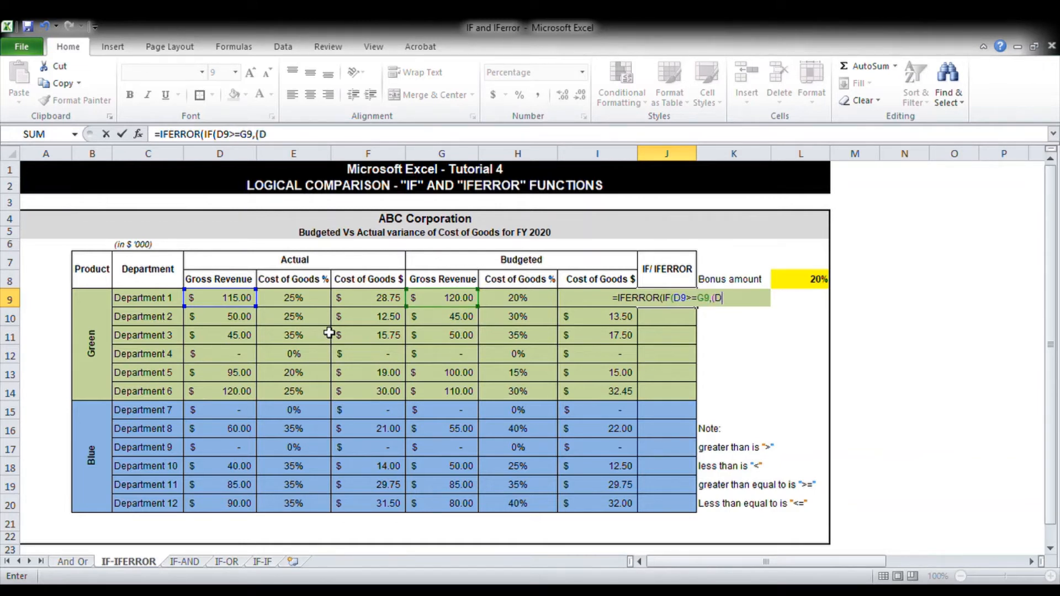
type("9-G9")
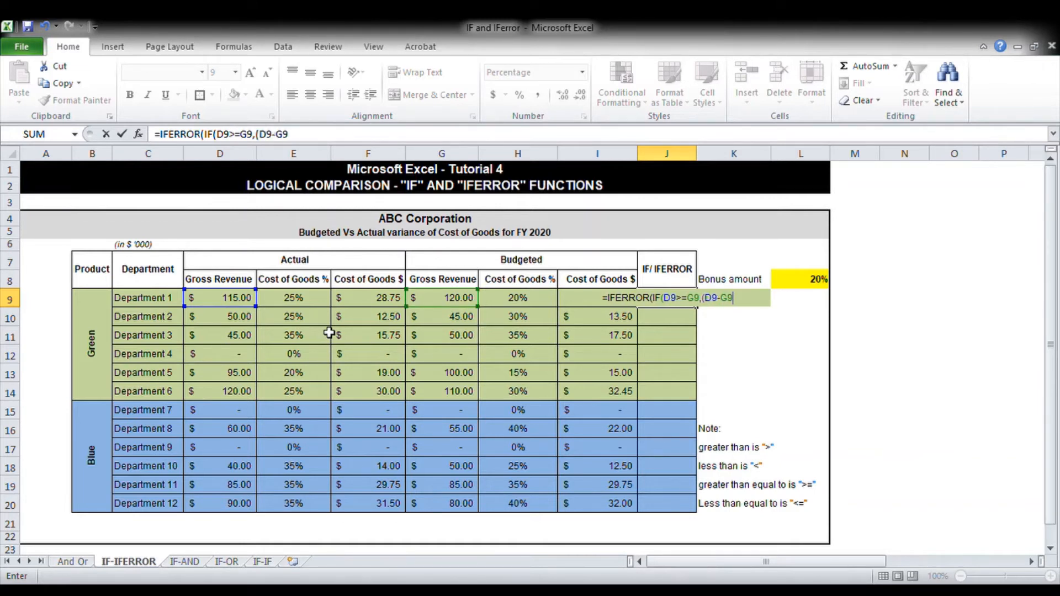
type(")/G")
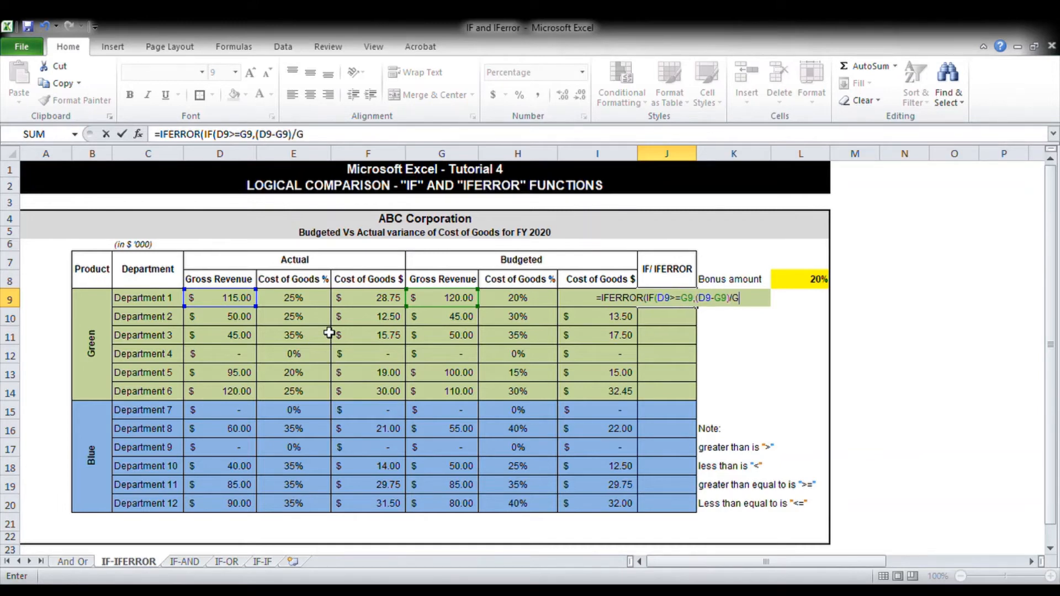
type("9,0")
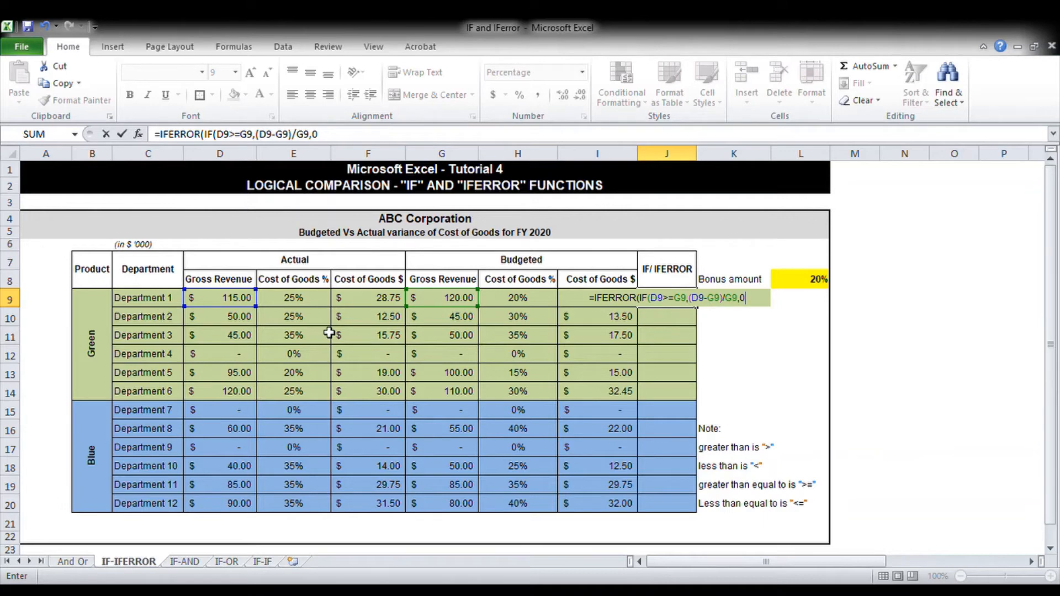
type(")")
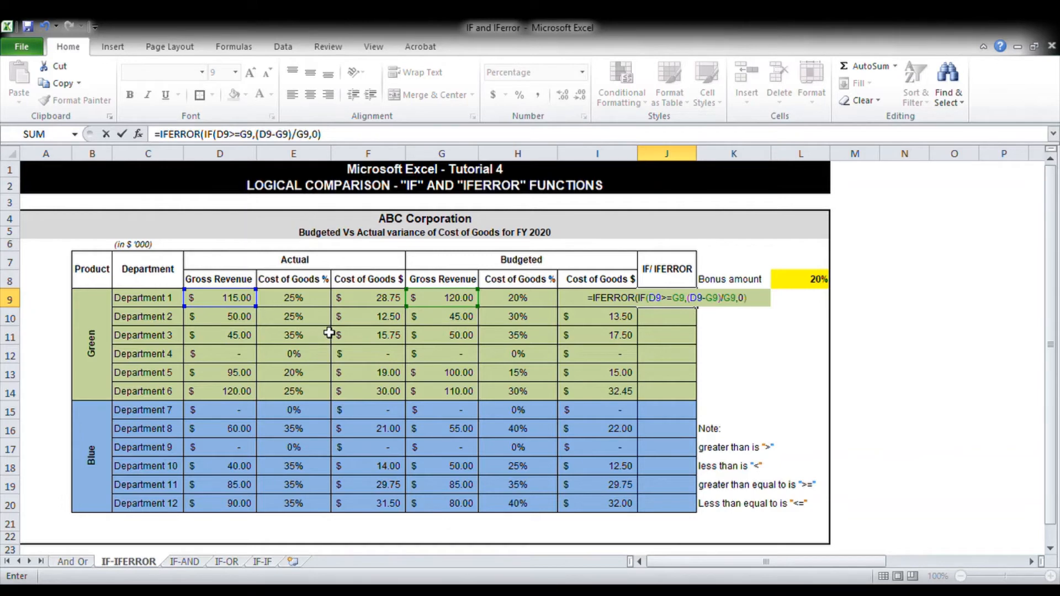
type(",")
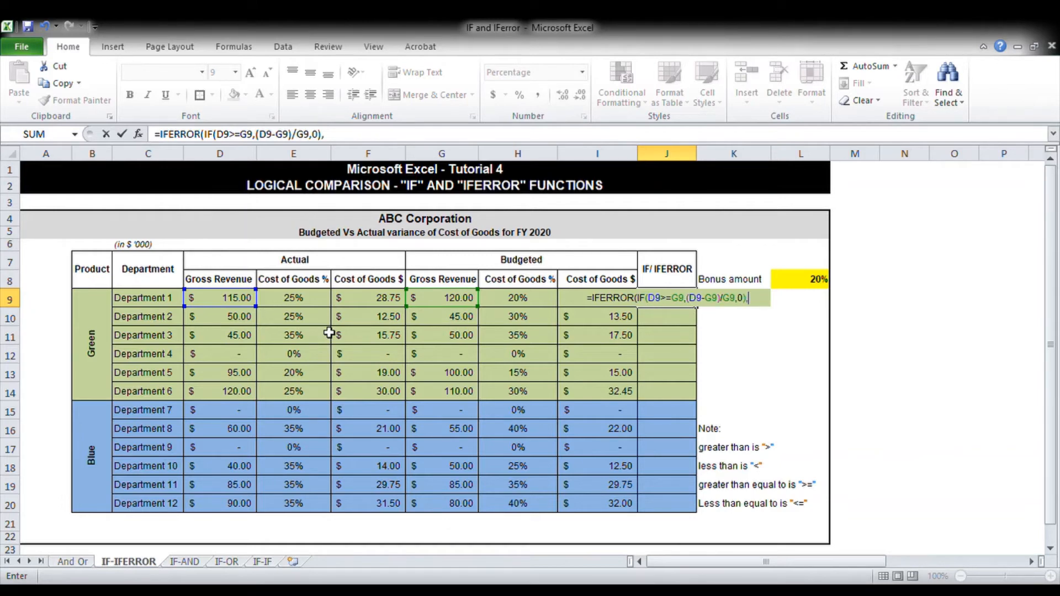
type("0")
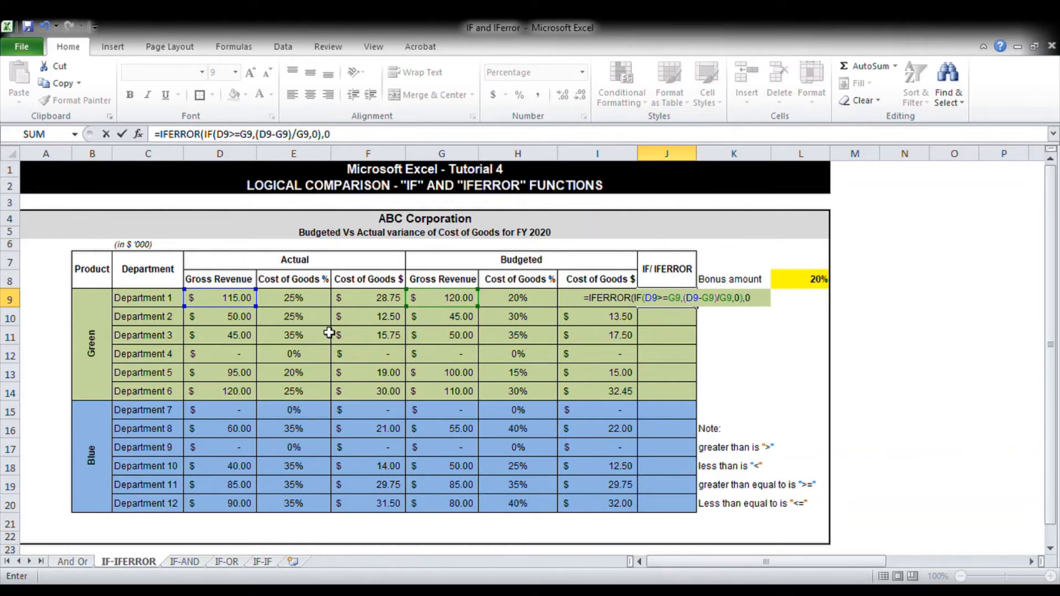
type(")")
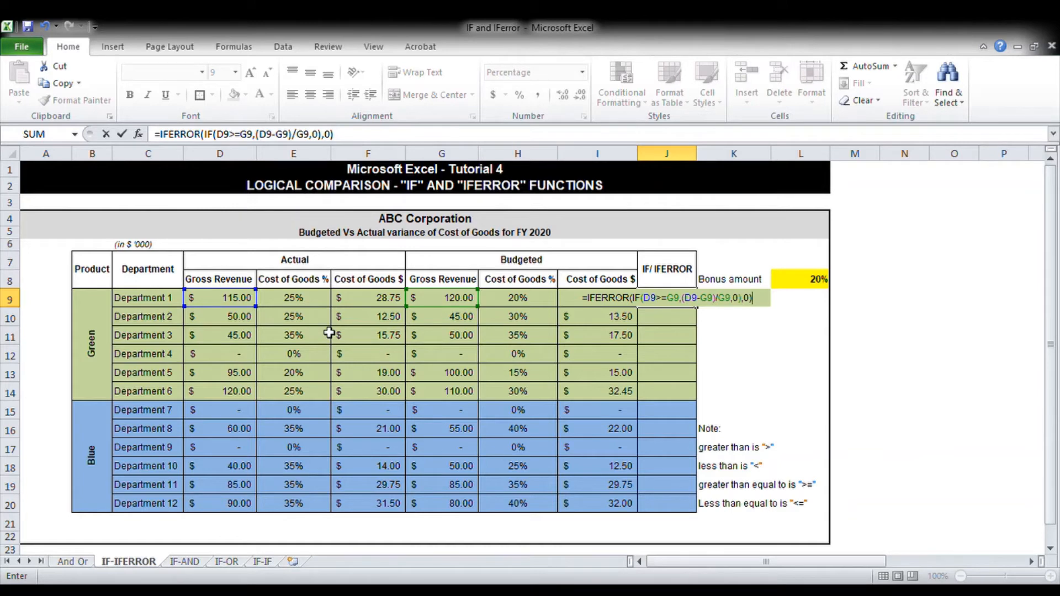
key("Return")
Step: Copy the IFERROR formula from J9 down through J20
key("Up")
key("ctrl+c")
key("shift+Down")
key("shift+Down")
key("shift+Down")
key("shift+Down")
key("shift+Down")
key("shift+Down")
key("shift+Down")
key("shift+Down")
key("shift+Down")
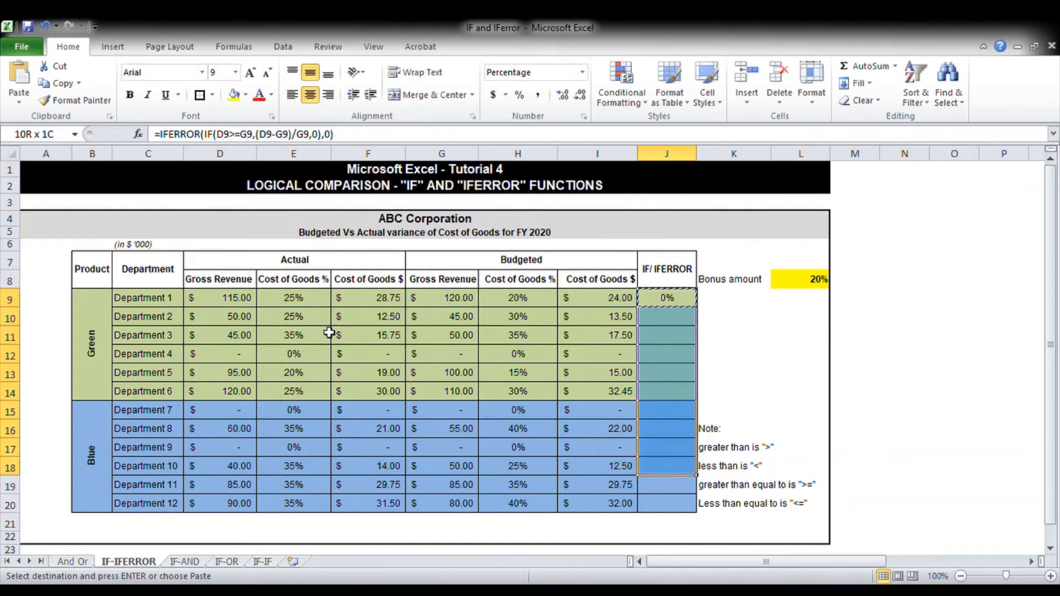
key("shift+Down")
key("shift+Down")
key("ctrl+v")
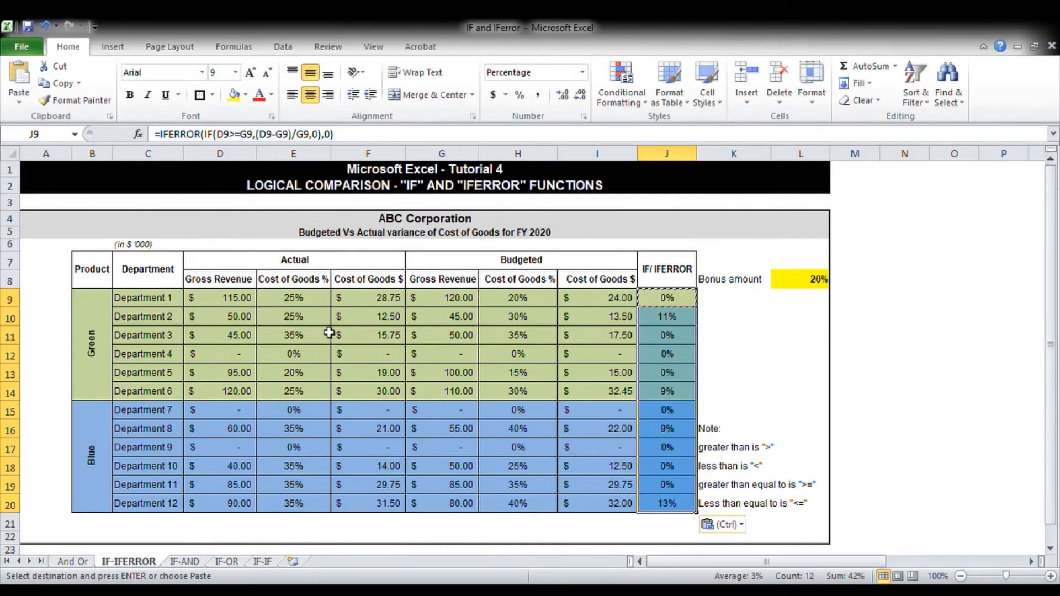
key("Escape")
Step: Check the IFERROR results and formulas of Departments 4, 7 and 9 in J12, J15 and J17
left_click(666, 353)
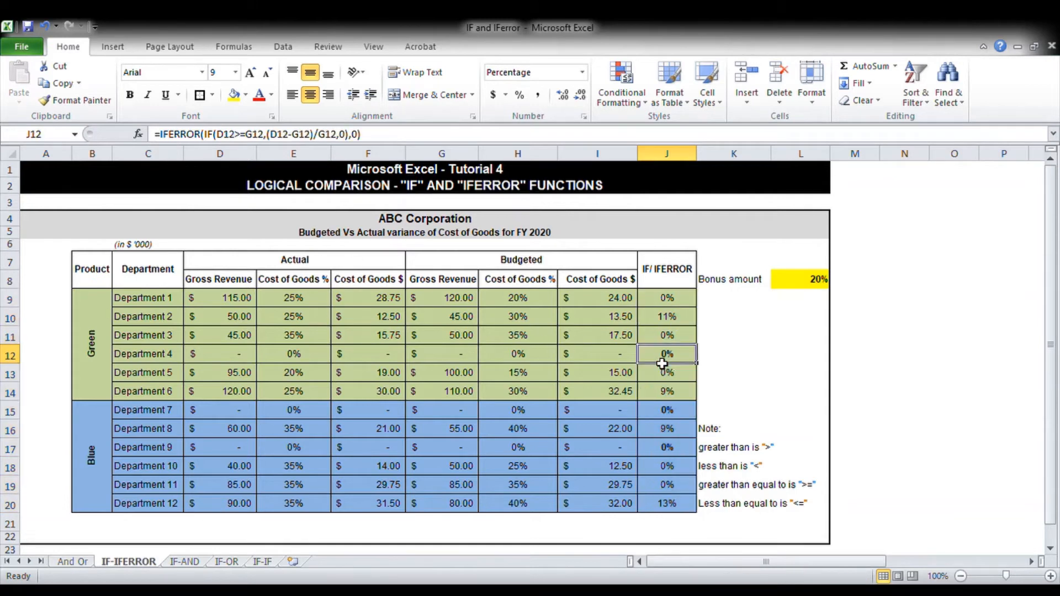
left_click(667, 410, "ctrl")
left_click(679, 452, "ctrl")
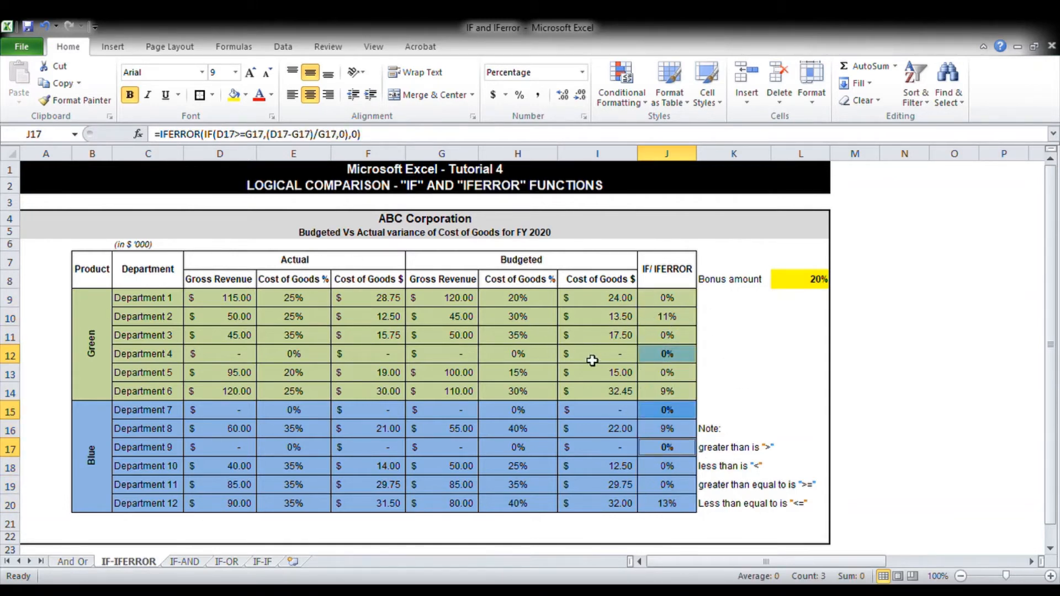
left_click(713, 360)
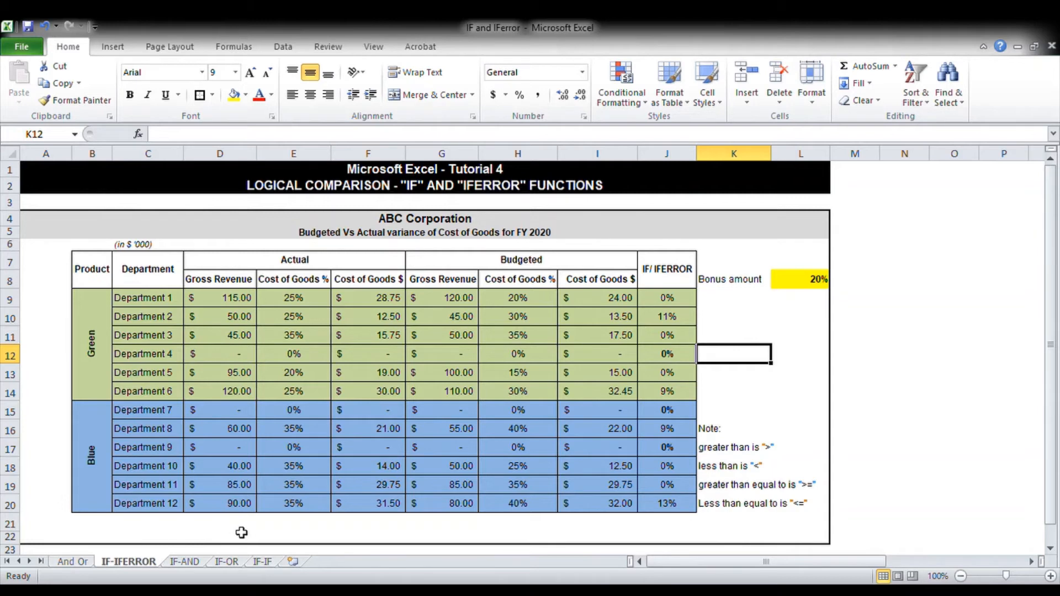
Step: Open the IF-AND worksheet and look over its actual and budgeted figures
left_click(191, 562)
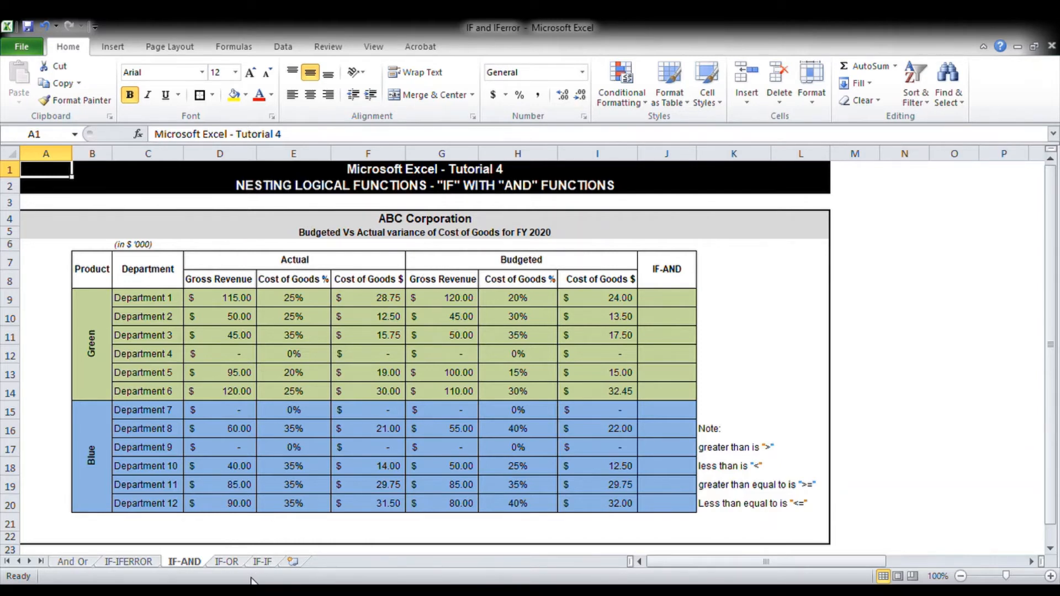
left_click(322, 533)
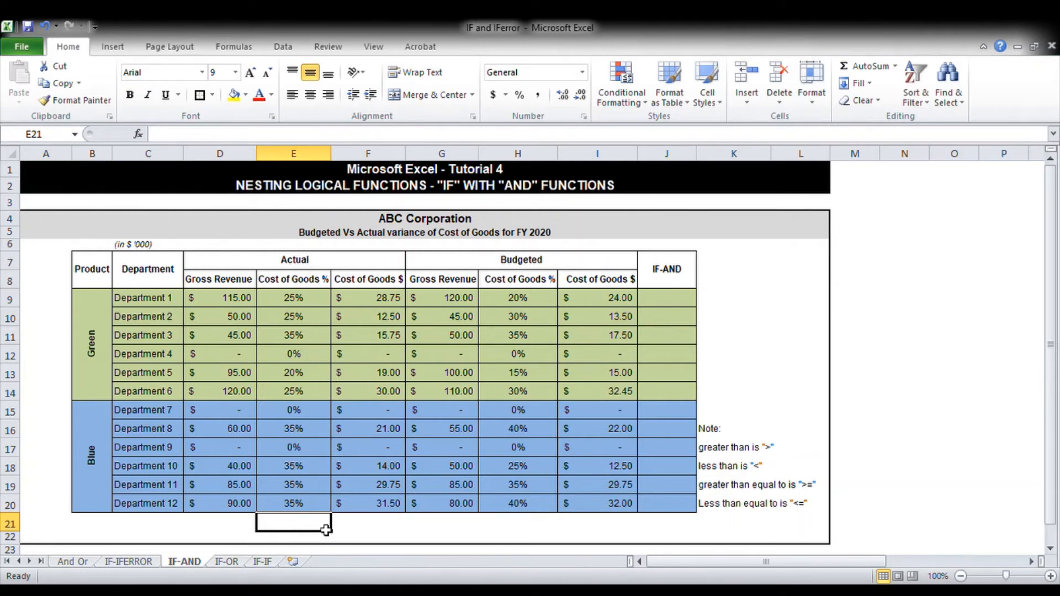
left_click(396, 490)
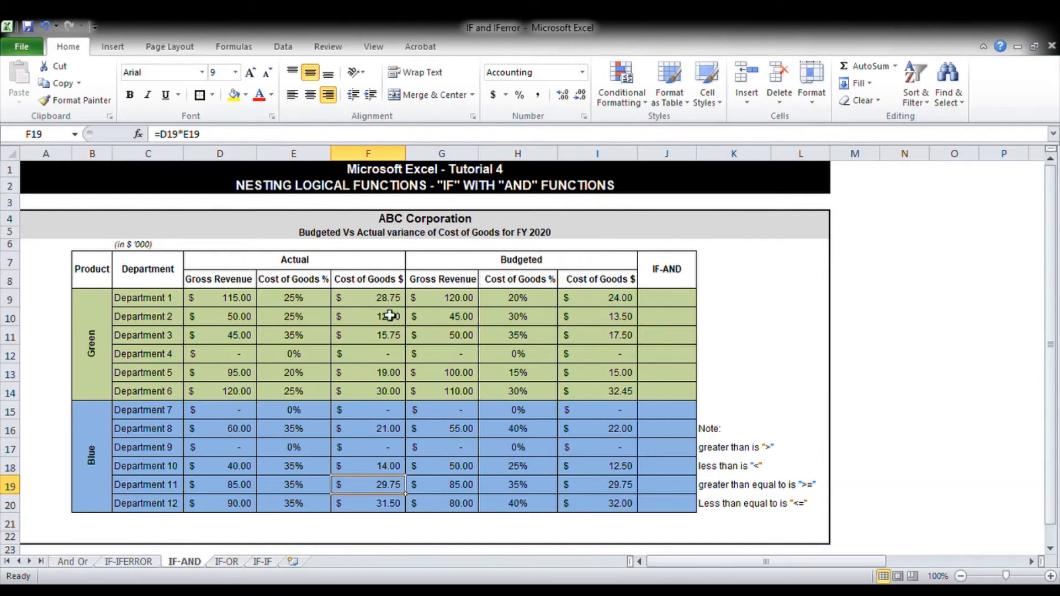
Step: Enter the formula =IF(AND(D9>=G9,F9<I9),"Bonus","No Bonus") in J9 to decide Department 1's bonus
left_click(663, 305)
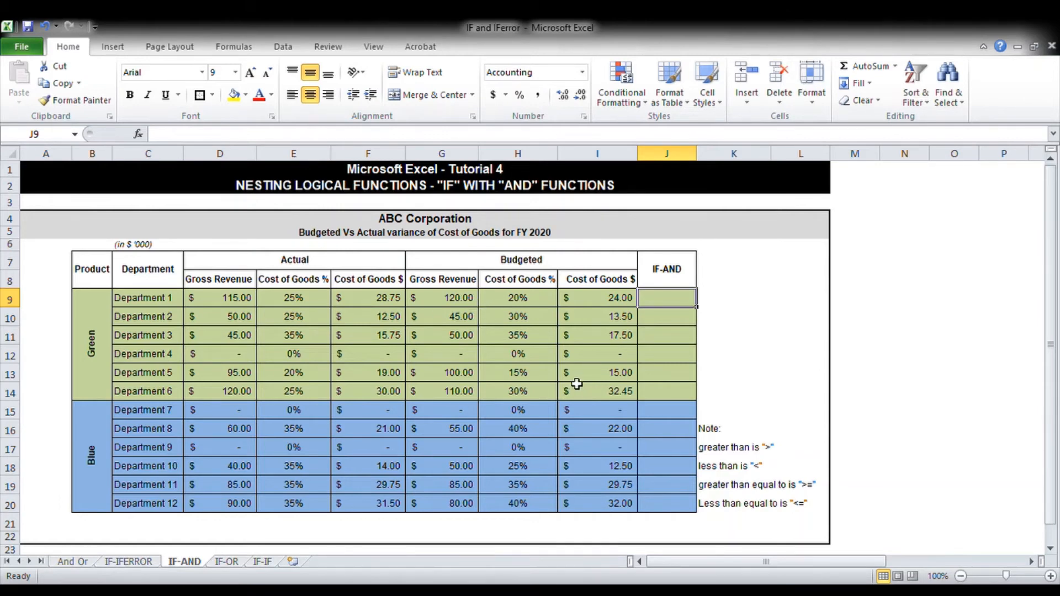
type("=")
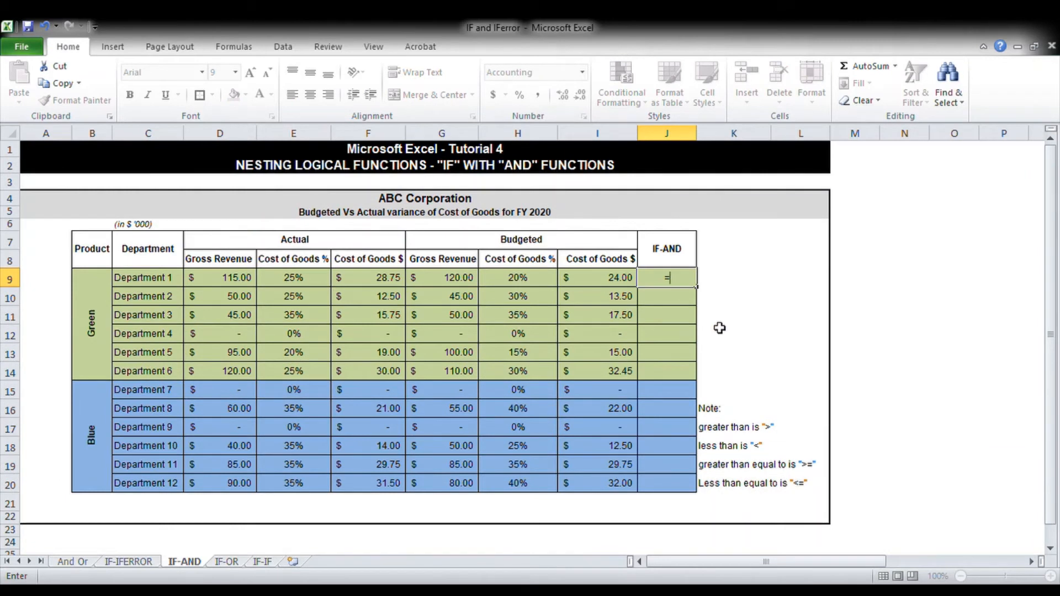
type("if")
type("And")
key("Tab")
left_click(225, 283)
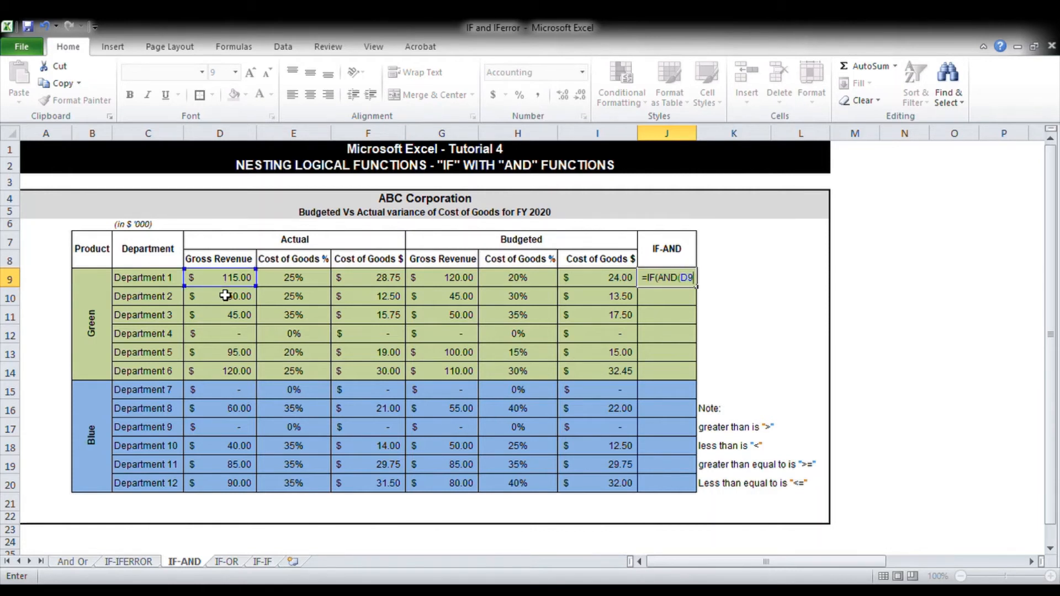
type(">=G9")
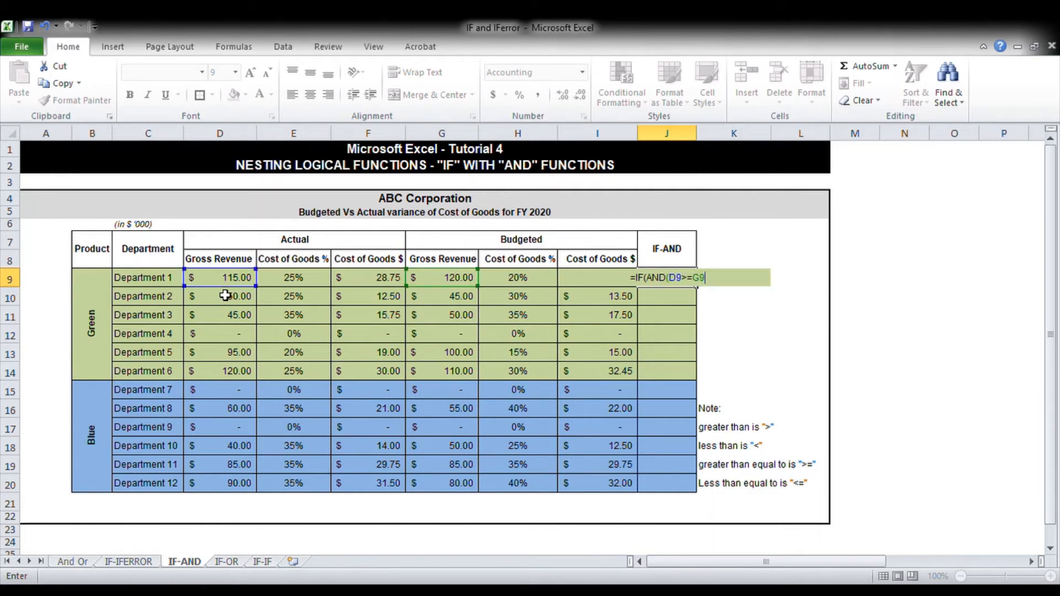
type(",F")
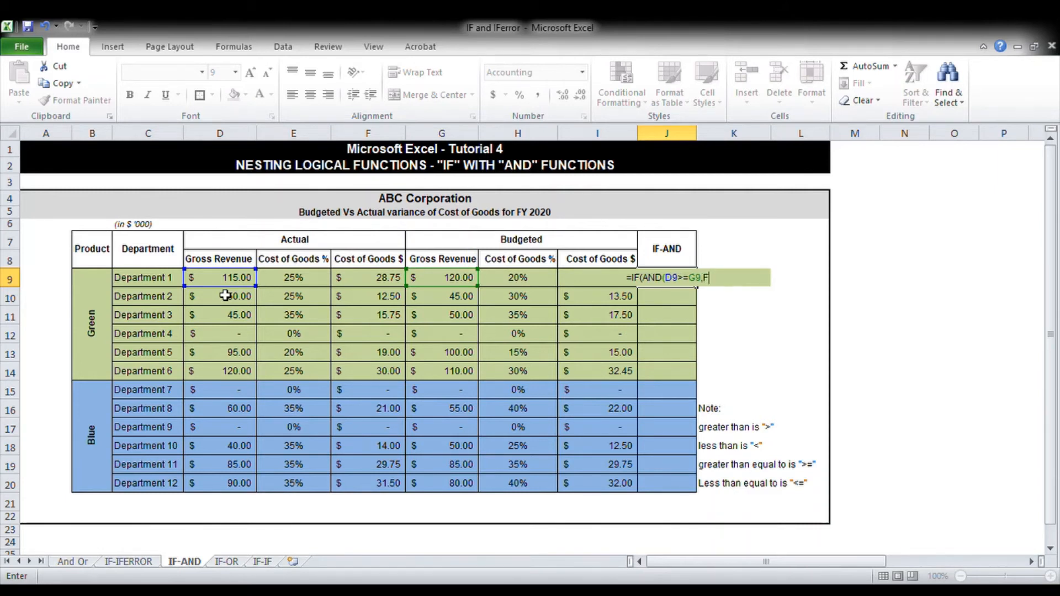
type("9<I")
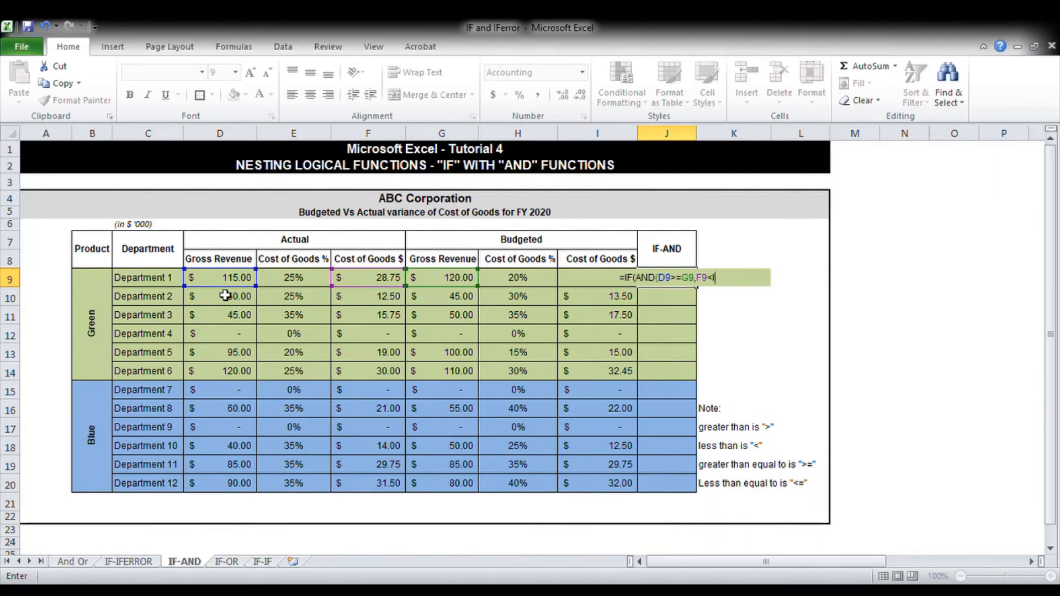
type("9(")
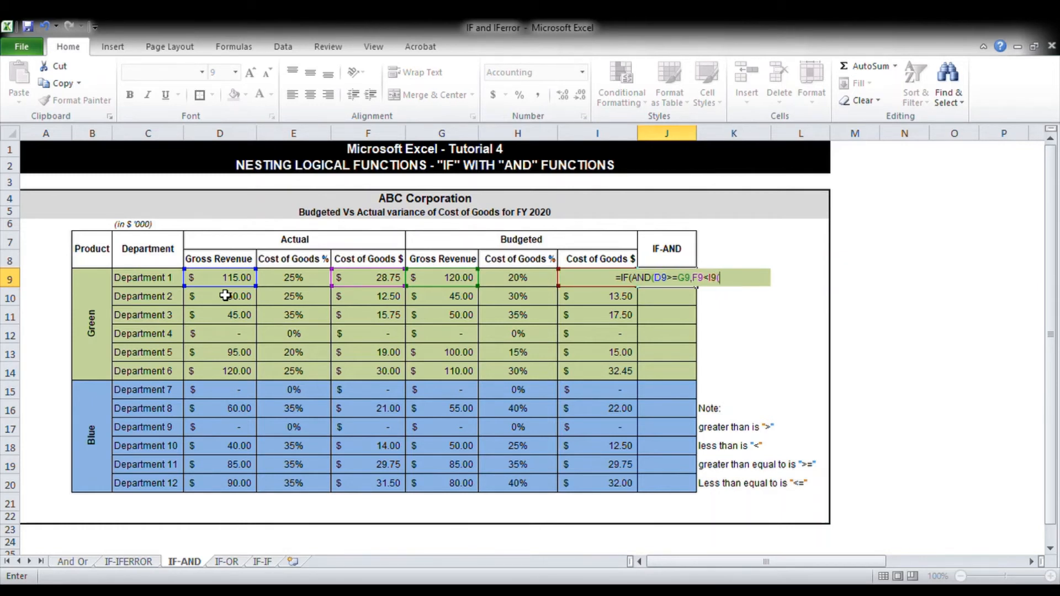
key("BackSpace")
type("),")
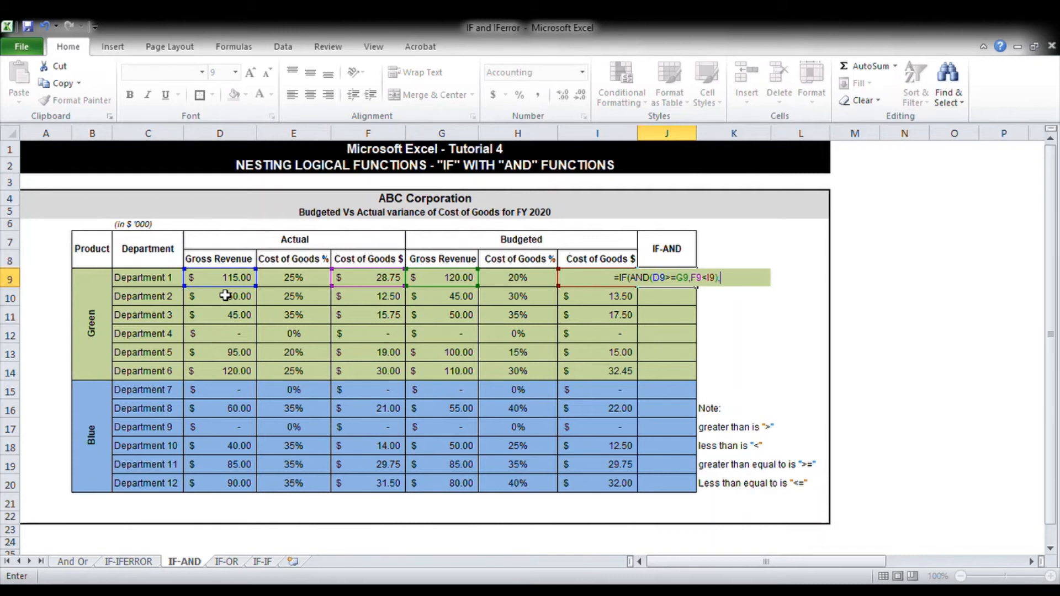
type("\"")
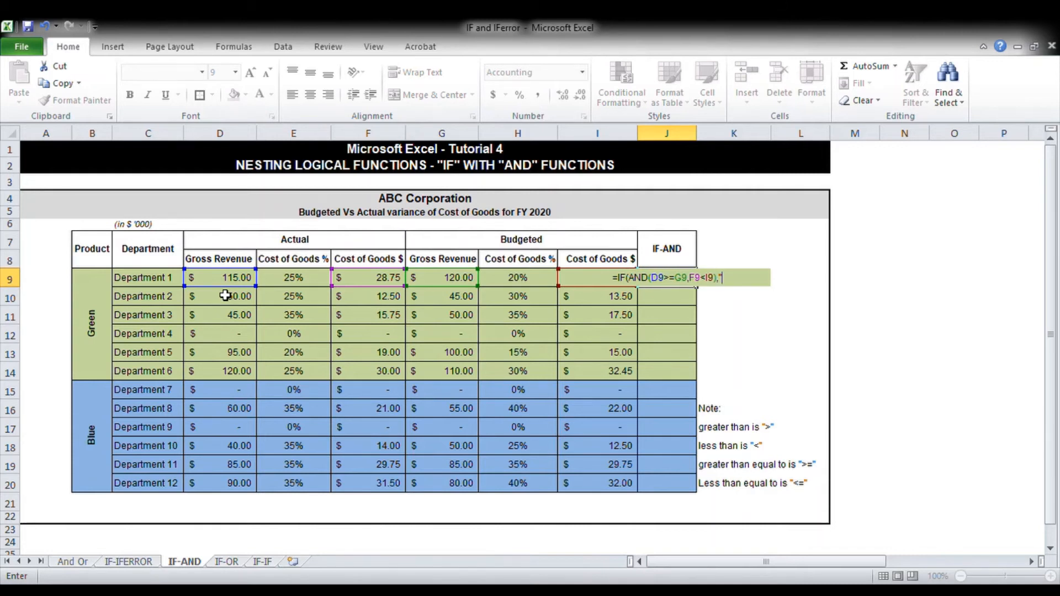
type("Bon")
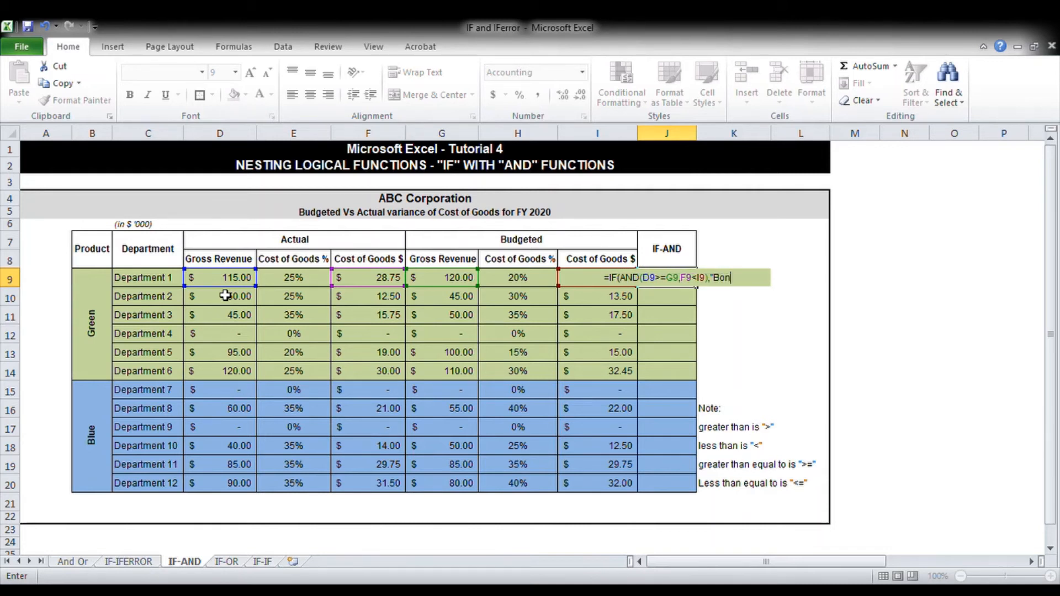
type("us\",")
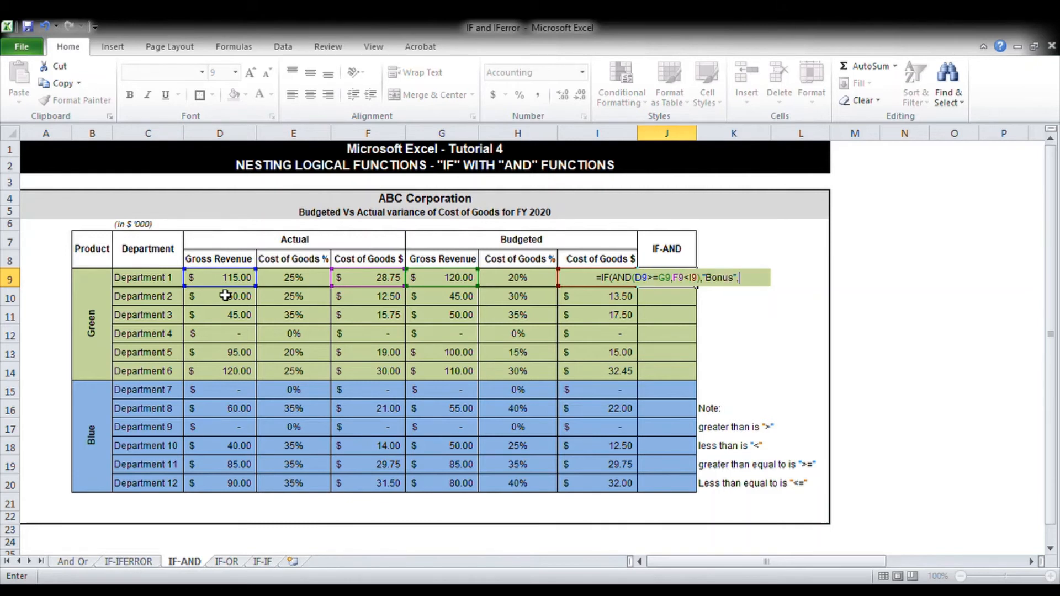
type("\"")
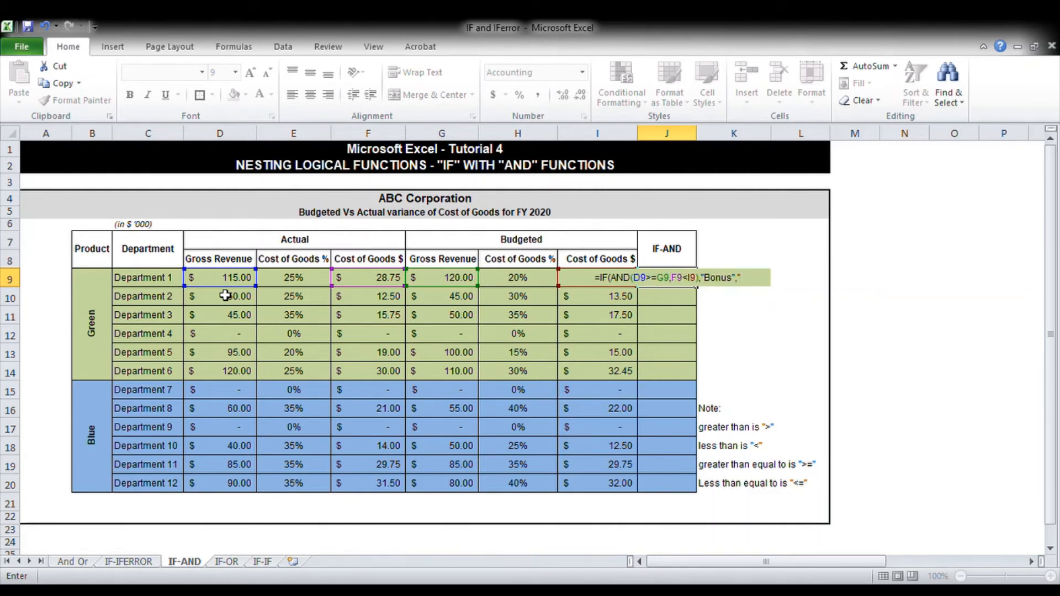
type("No")
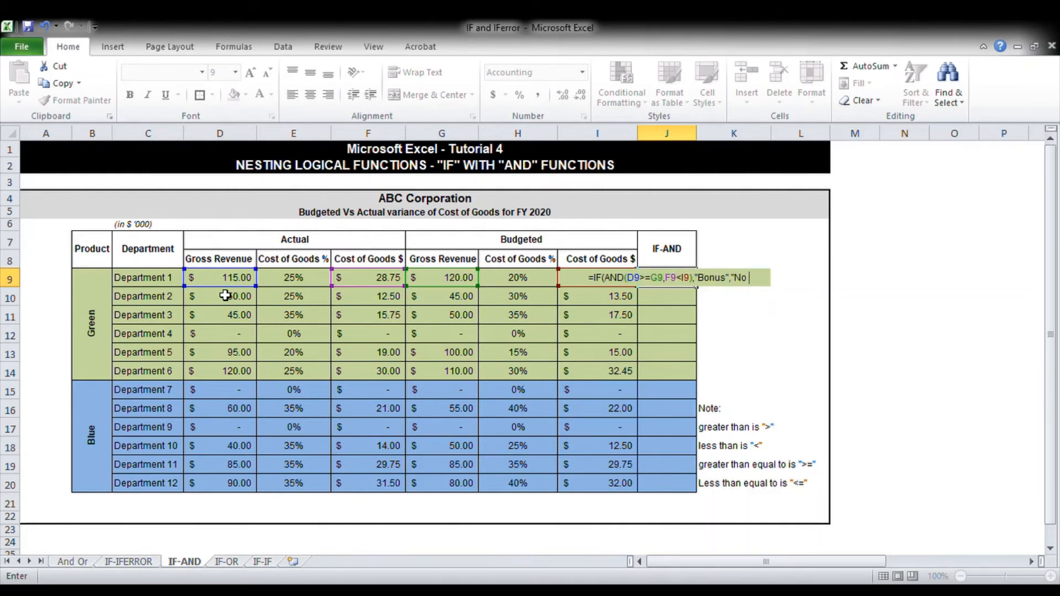
type(" Bonus)")
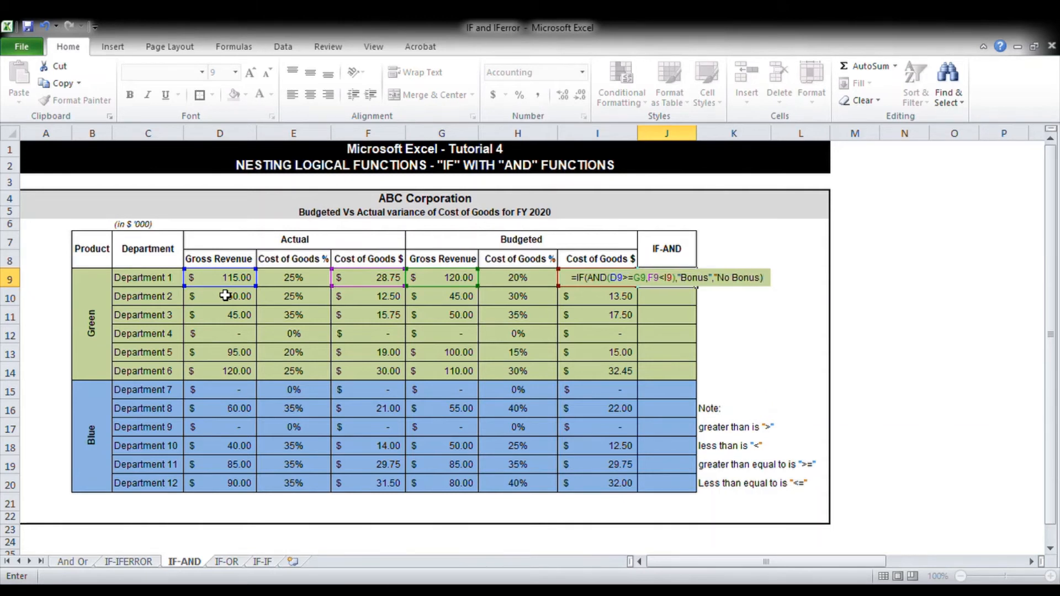
key("Return")
Step: Copy the IF-AND formula from J9 down through J20 and center the cells horizontally
key("Up")
key("ctrl+c")
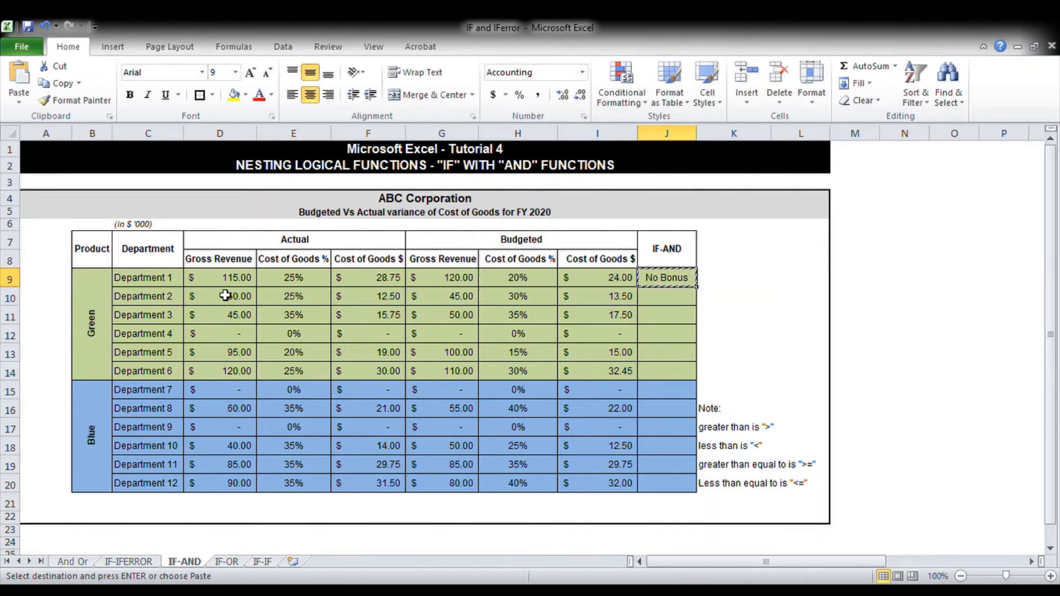
key("Down")
key("shift+Down")
key("shift+Down")
key("shift+Down")
key("shift+Down")
key("shift+Down")
key("shift+Down")
key("shift+Down")
key("shift+Down")
key("shift+Down")
key("shift+Down")
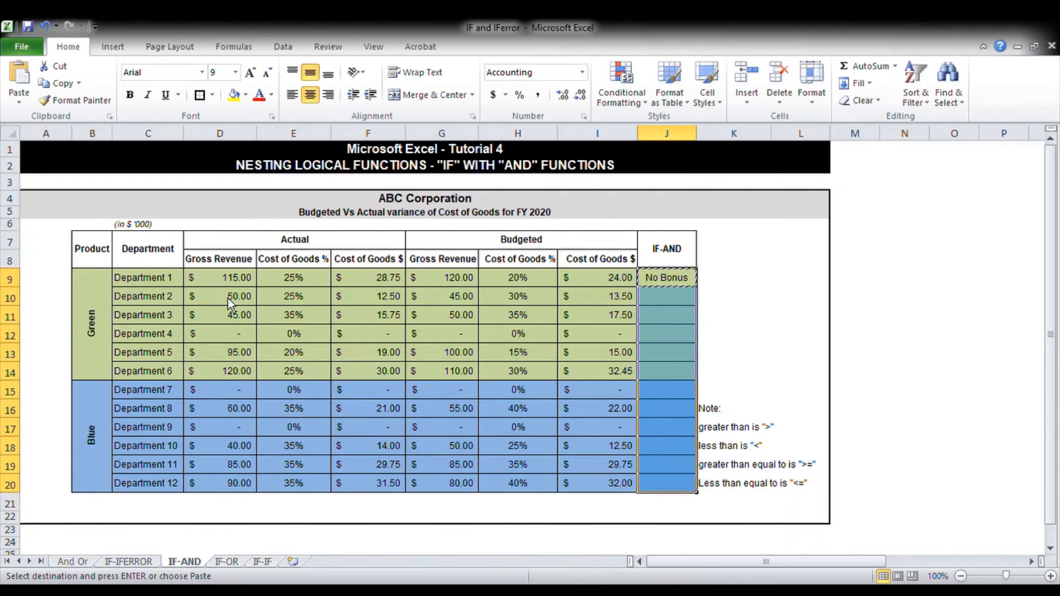
key("ctrl+v")
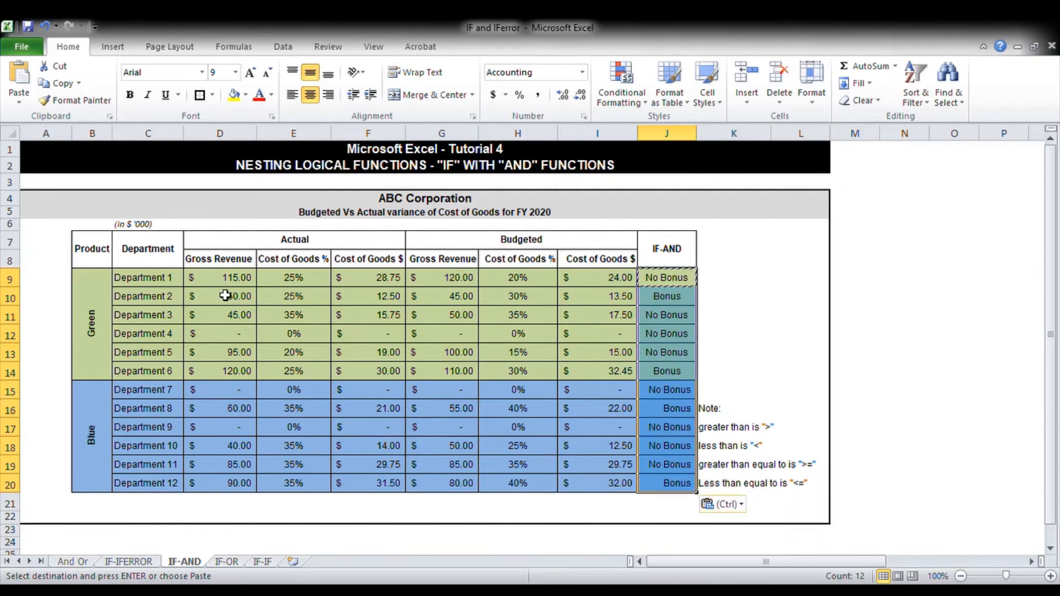
left_click(317, 99)
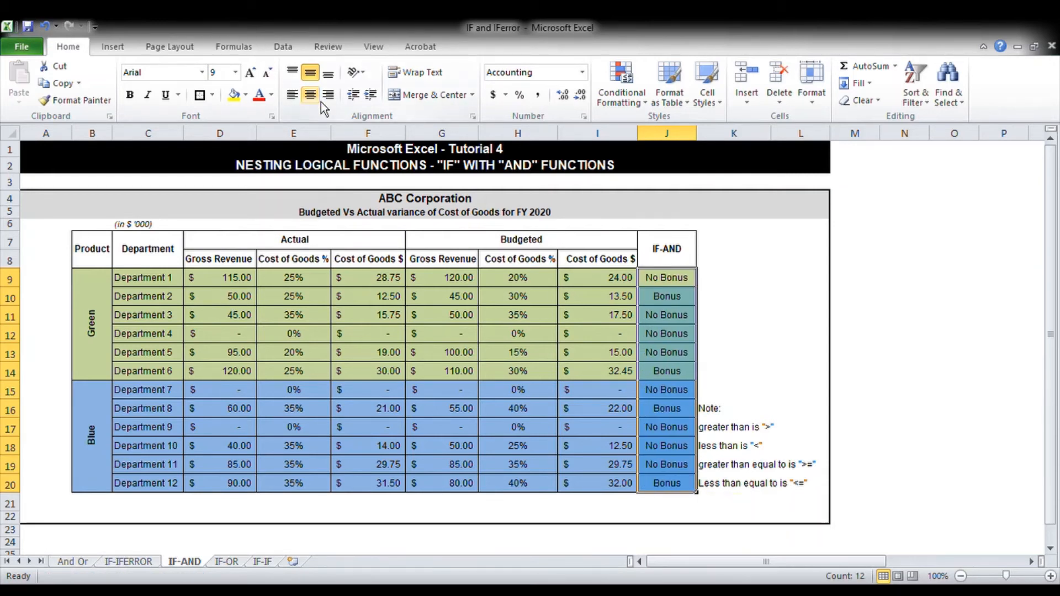
Step: Bold the "Bonus" results of Departments 2, 6, 8 and 12 in J10, J14, J16 and J20
left_click(657, 301)
left_click(691, 372, "ctrl")
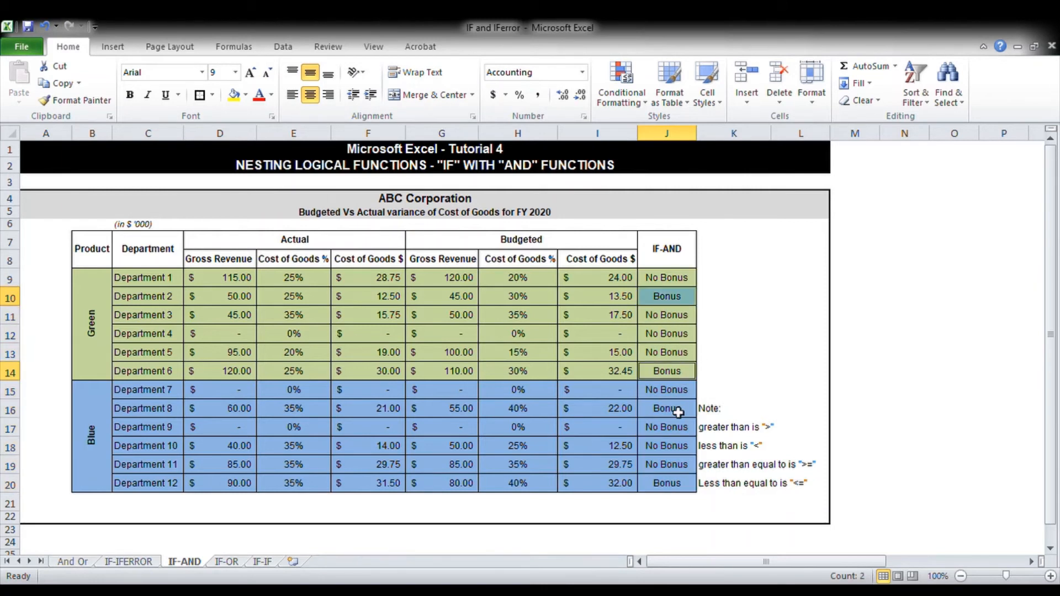
left_click(678, 412, "ctrl")
left_click(680, 486, "ctrl")
key("ctrl+b")
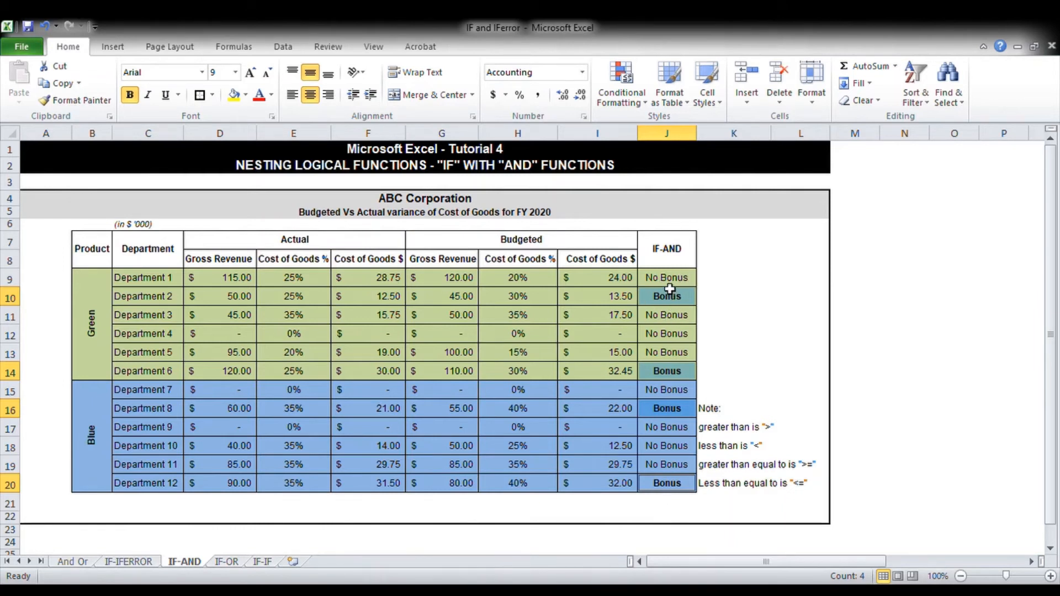
left_click_drag(669, 279, 668, 482)
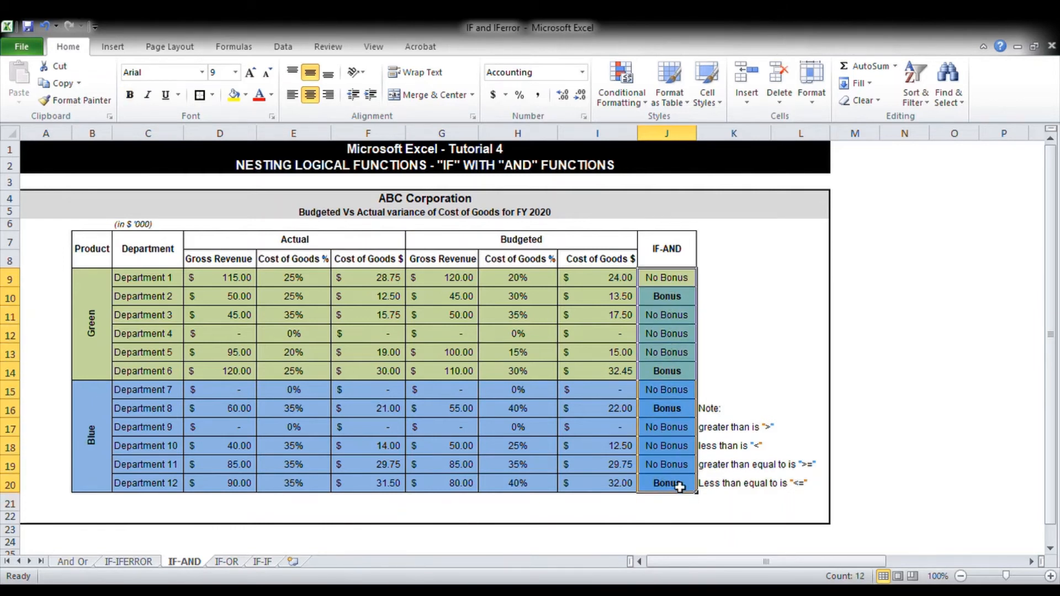
left_click(675, 434)
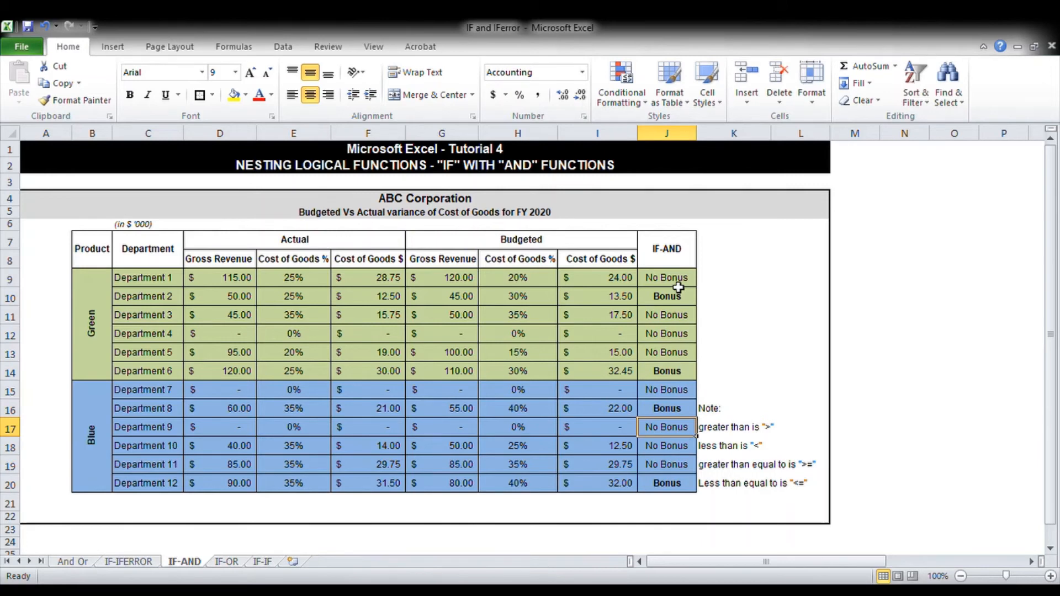
Step: On the IF-OR worksheet, enter the formula =IF(OR(D9>=G9,F9<I9),"Bonus","No Bonus") in J9 for Department 1
left_click(234, 563)
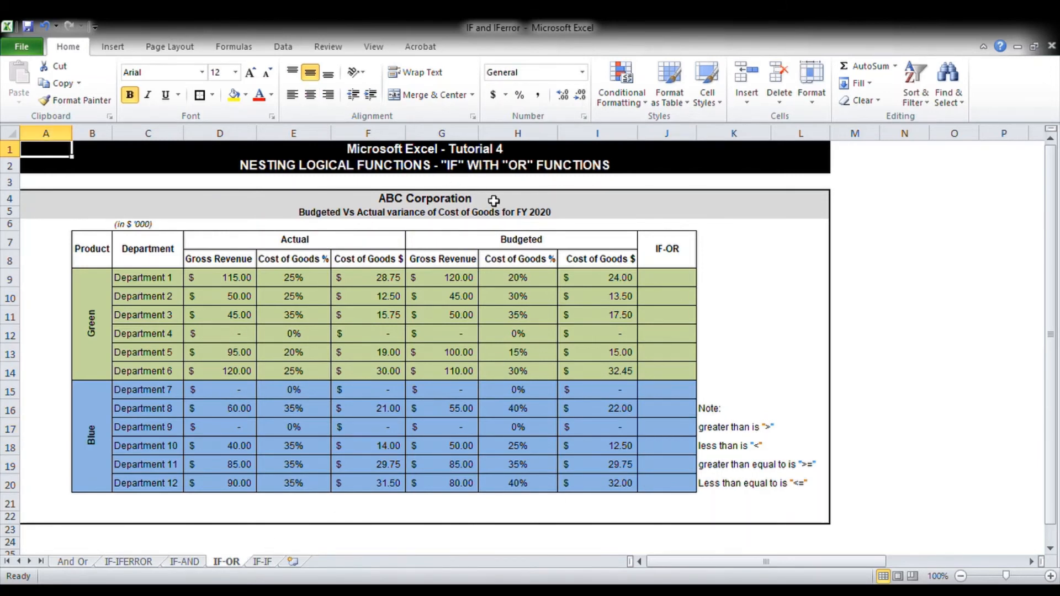
left_click(657, 279)
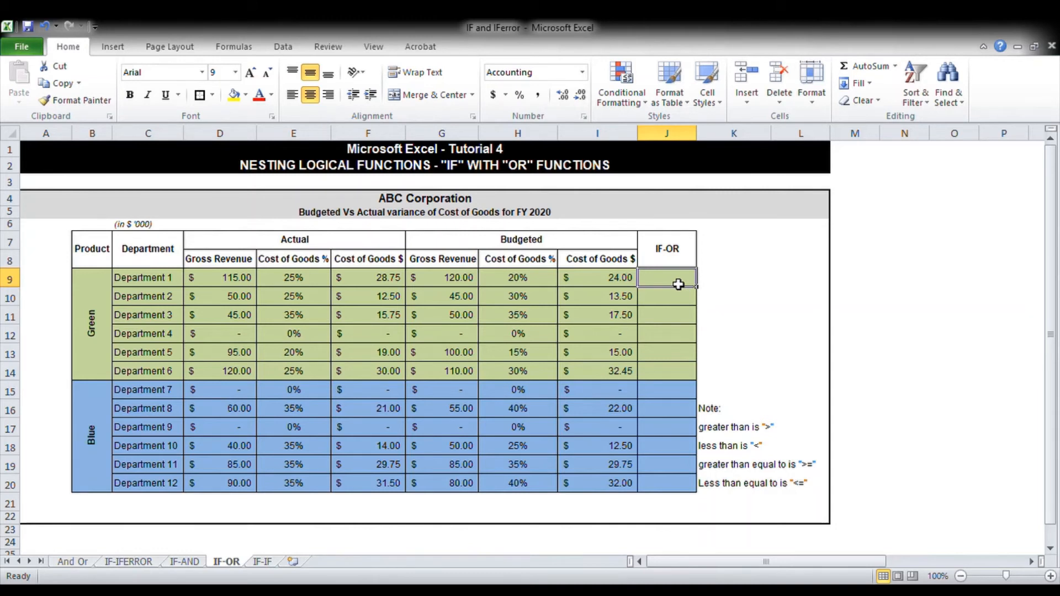
type("=IF(")
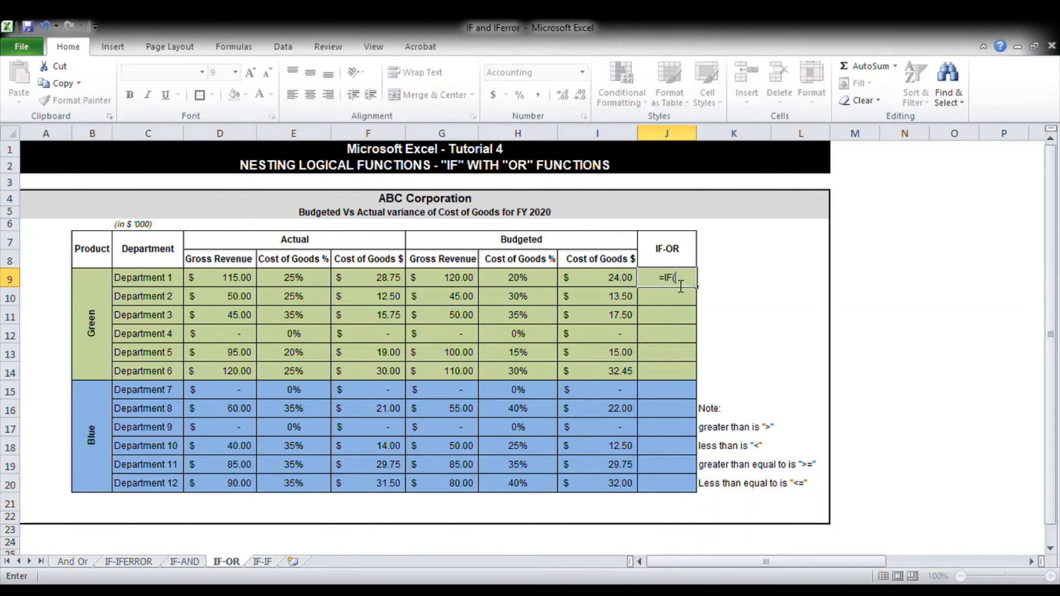
type("OR(D9>=G")
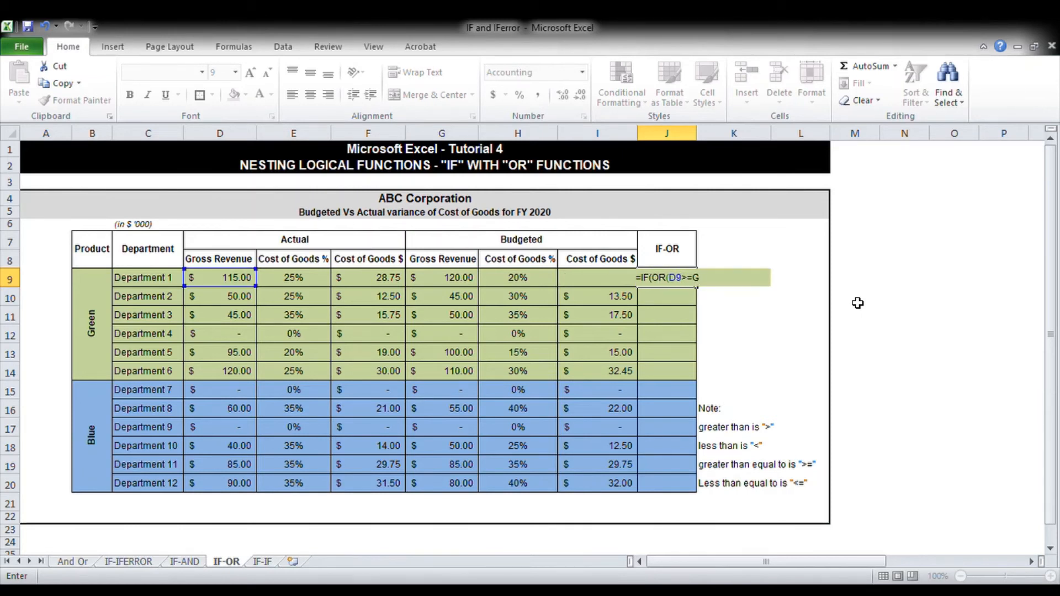
type("9")
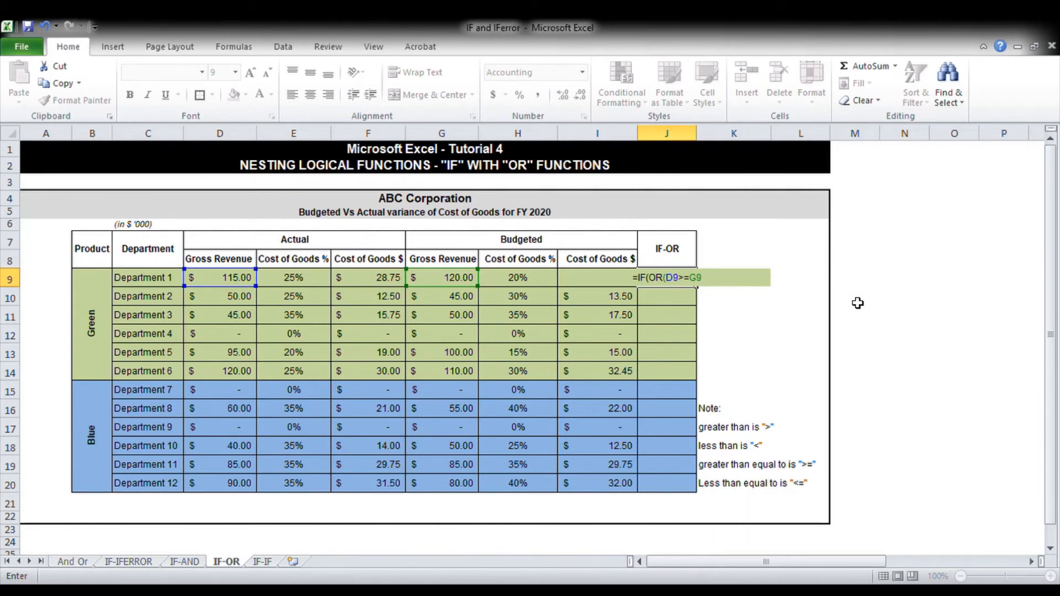
type(",F9<")
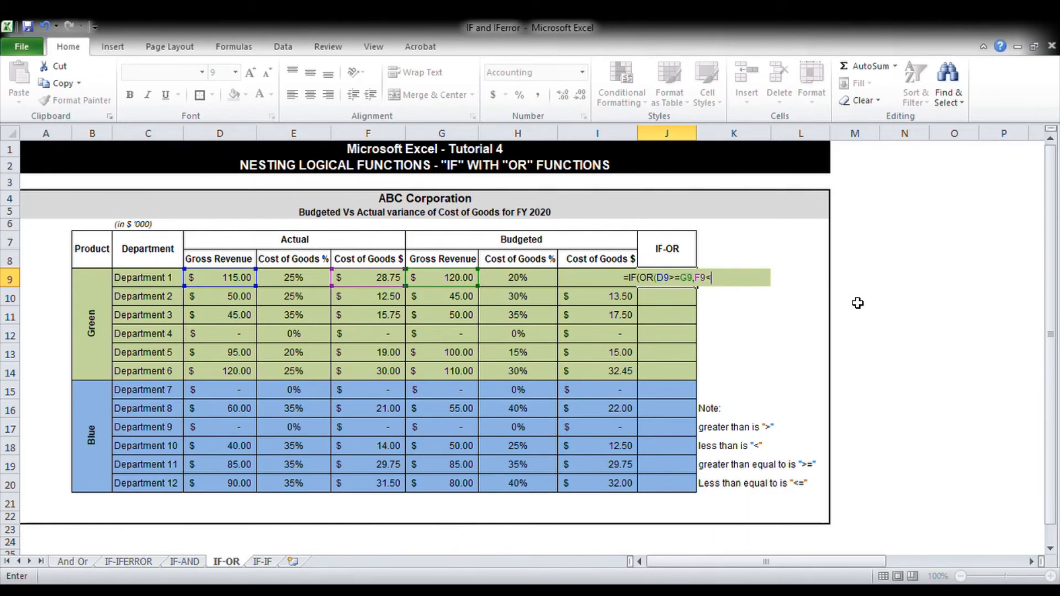
type("I9")
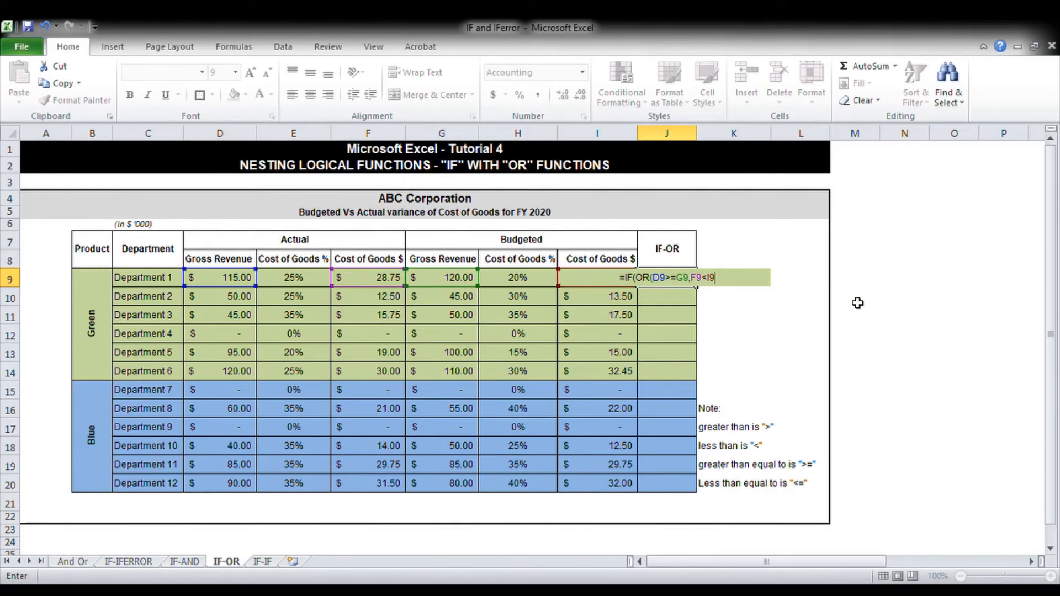
type(")")
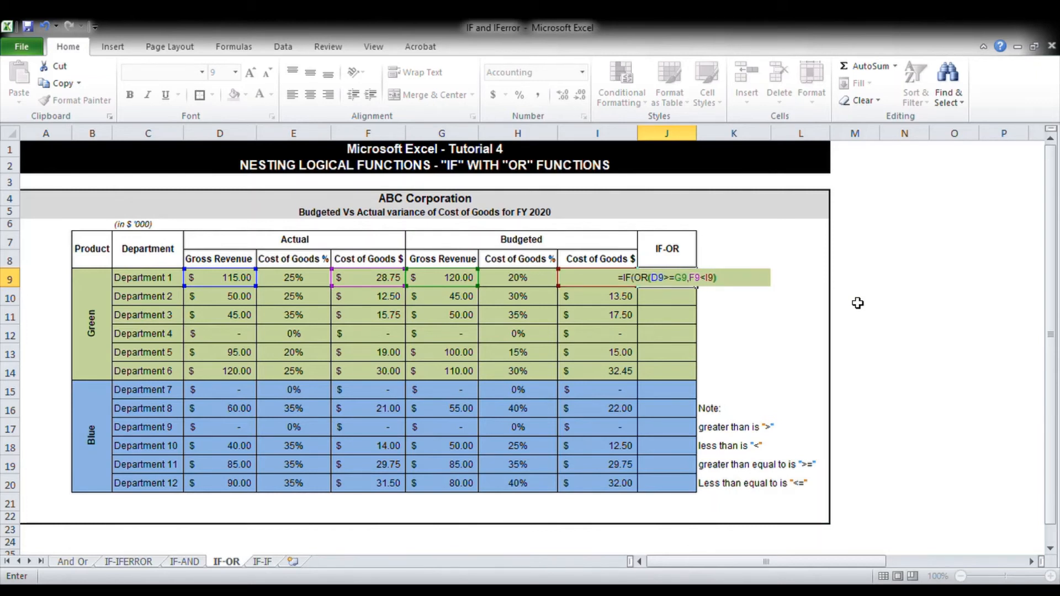
type(",")
type("\"Bo")
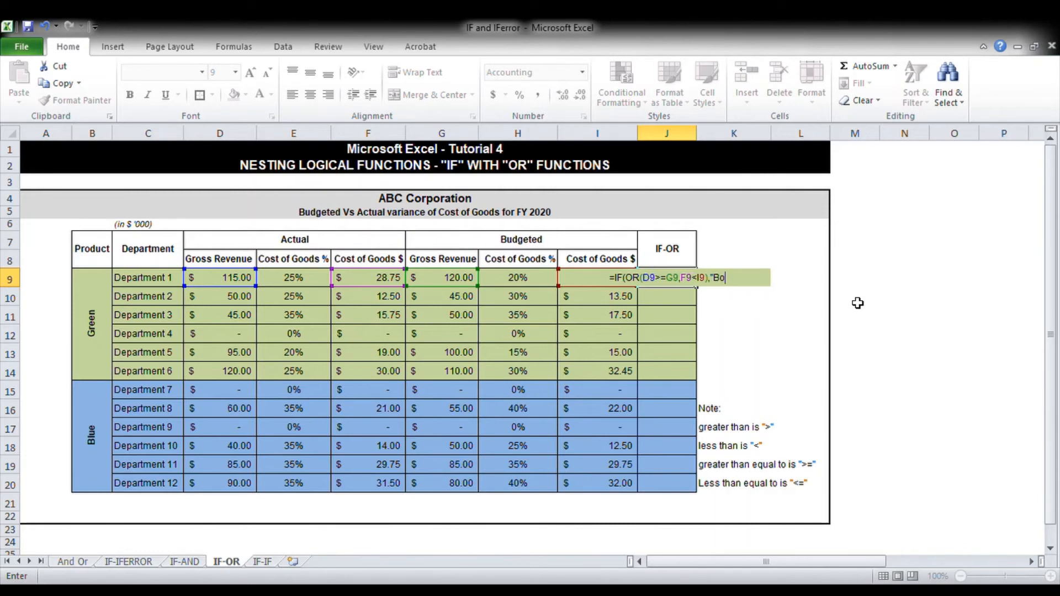
type("nus\",")
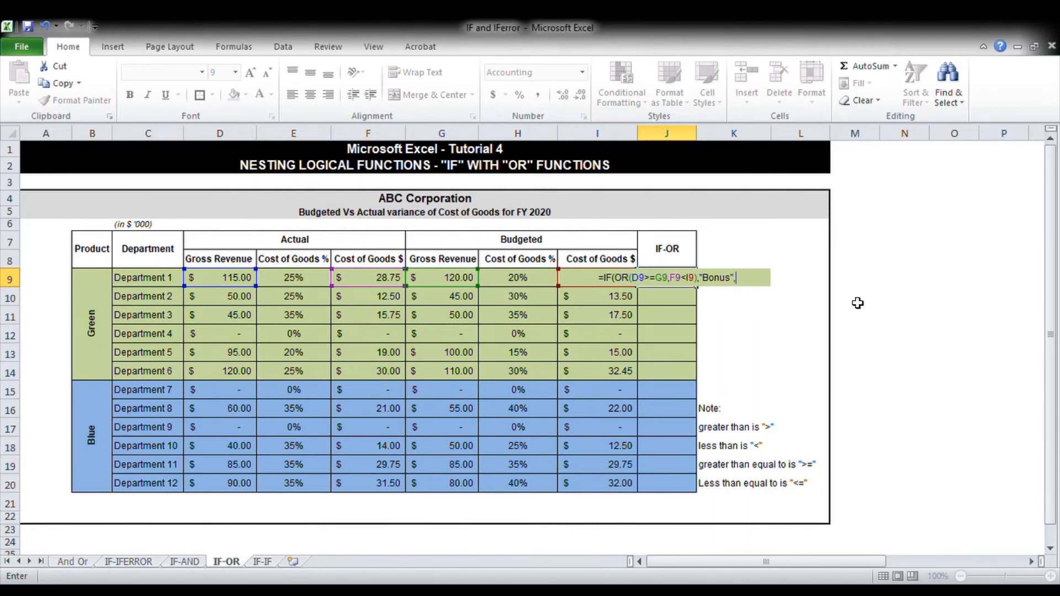
type("\"No Bo")
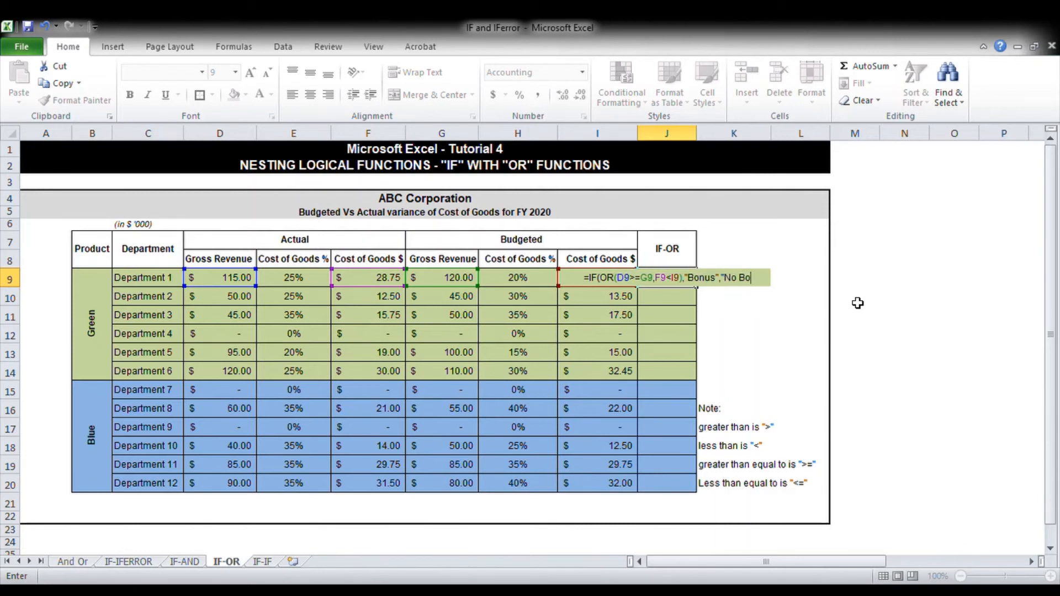
type("nus\")")
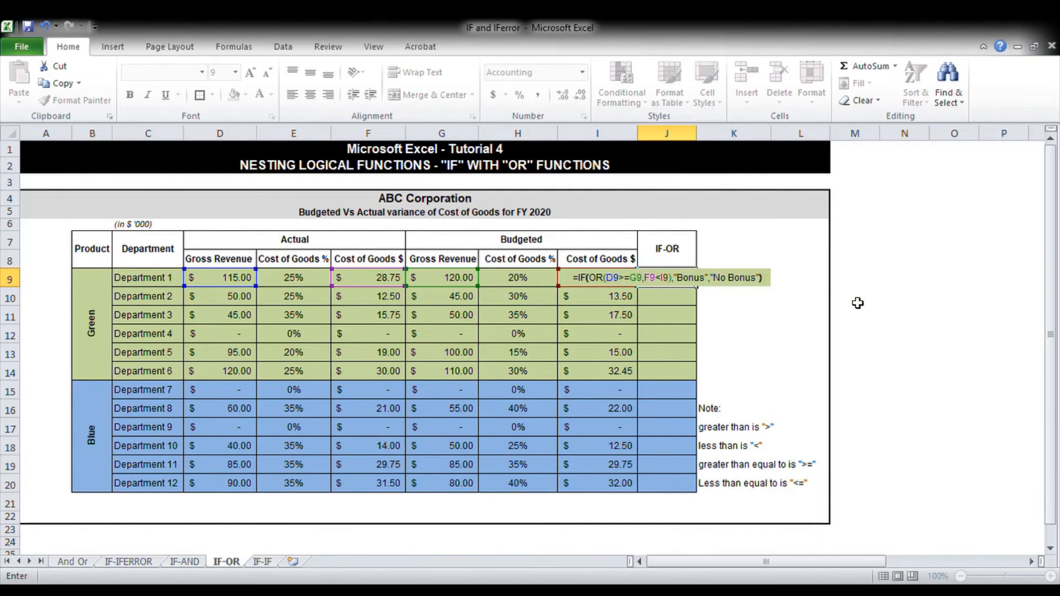
key("Return")
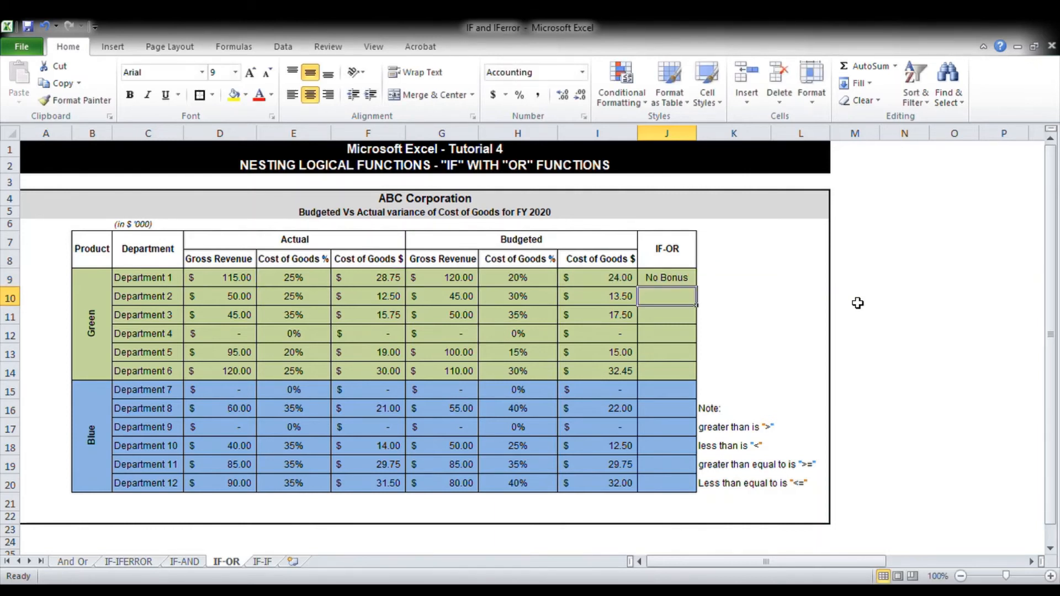
Step: Copy the IF-OR formula from J9 down through J20 and center the result cells horizontally
key("Up")
key("ctrl+c")
key("Down")
key("shift+Down")
key("shift+Down")
key("shift+Down")
key("shift+Down")
key("shift+Down")
key("shift+Down")
key("shift+Down")
key("shift+Down")
key("shift+Down")
key("shift+Down")
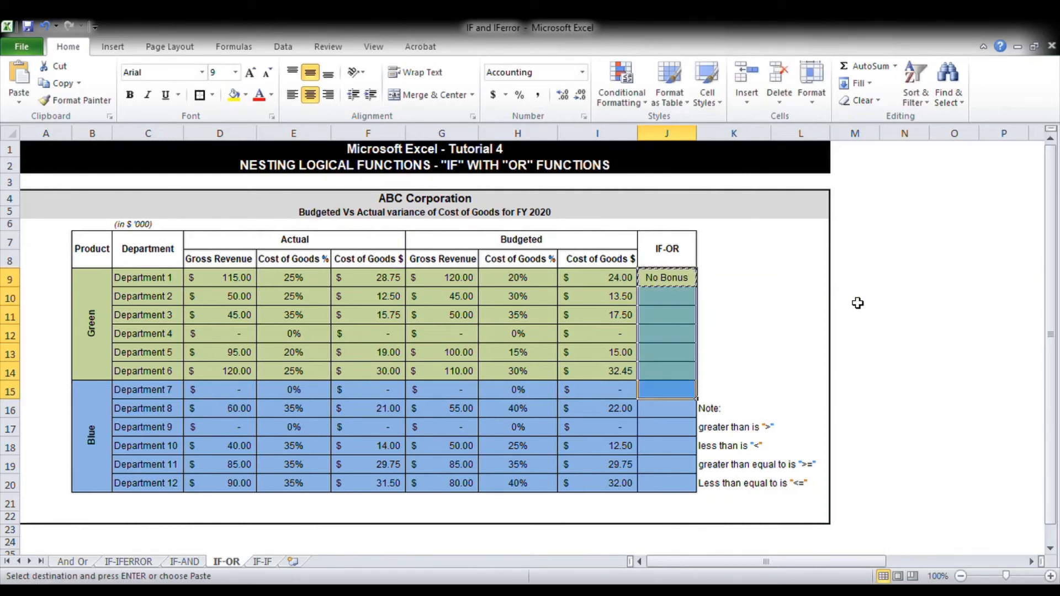
key("ctrl+v")
key("Escape")
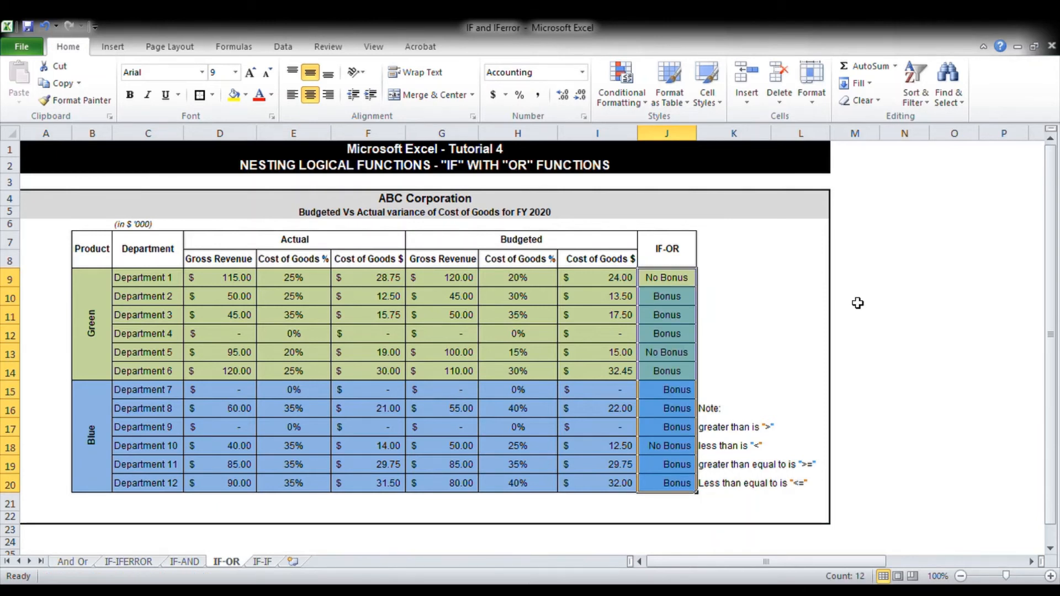
left_click(311, 95)
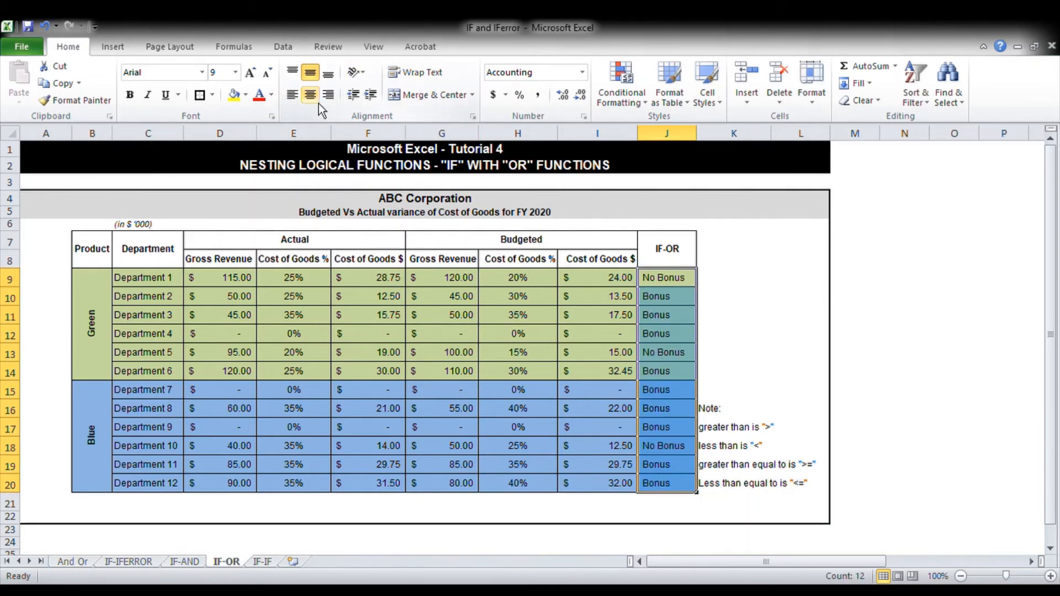
Step: Bold the "No Bonus" results of Departments 1, 5 and 10 in J9, J13 and J18
left_click(670, 280)
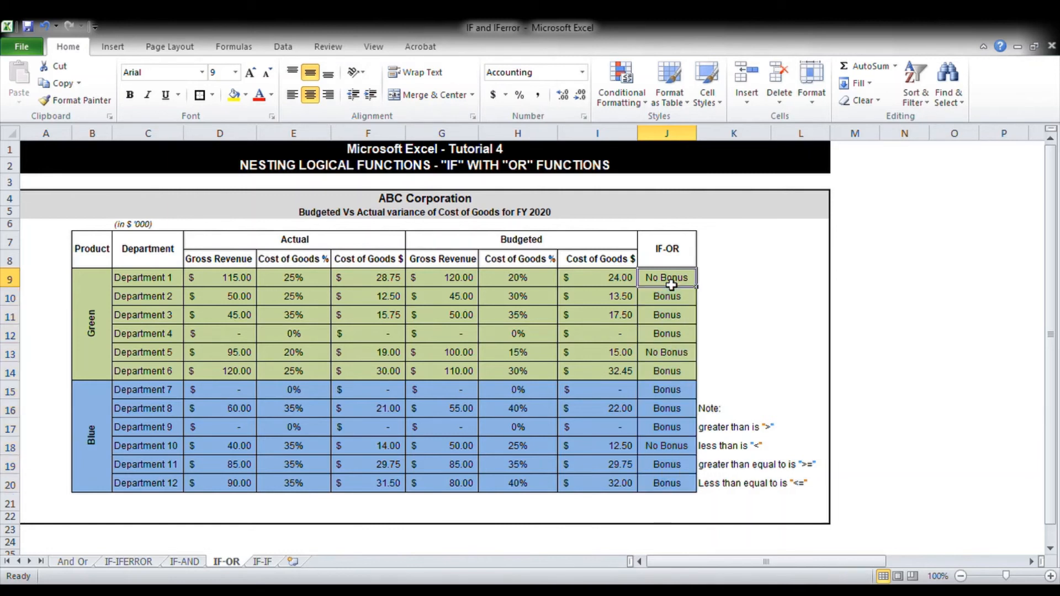
left_click(676, 360, "ctrl")
left_click(680, 447, "ctrl")
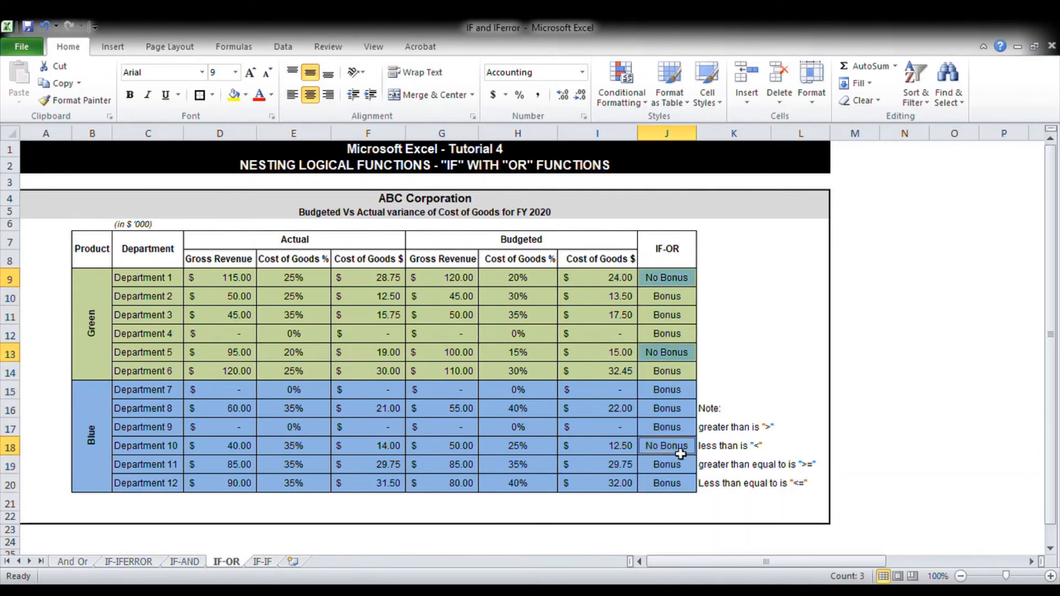
key("ctrl+b")
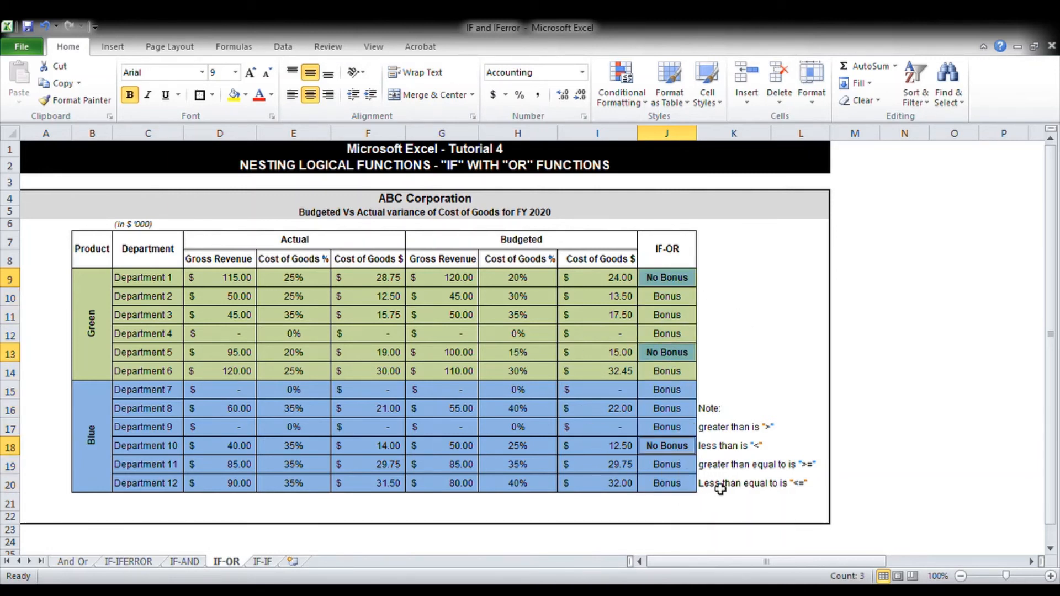
left_click(683, 426)
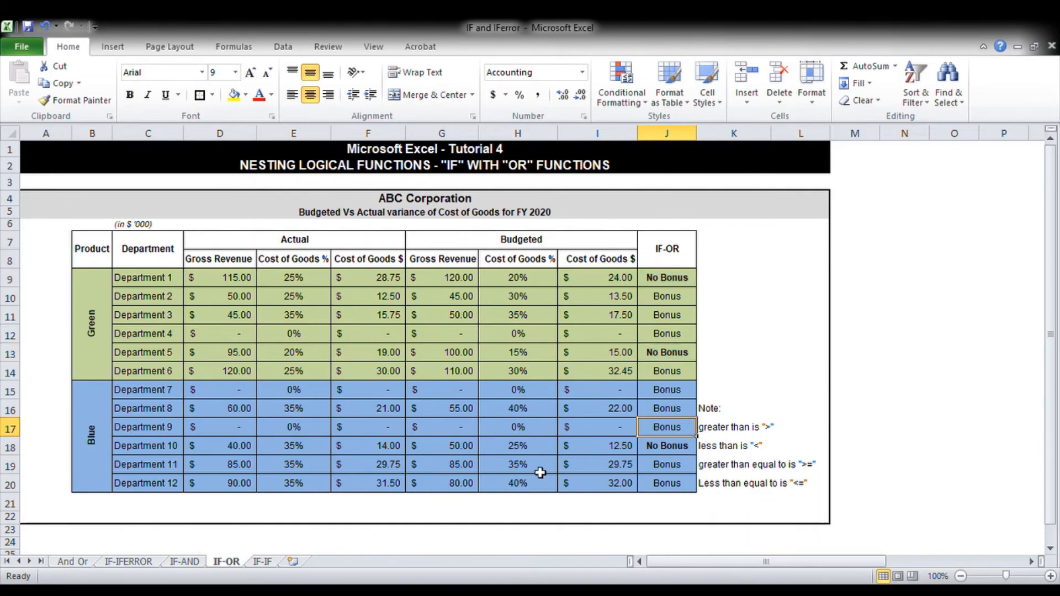
Step: On the IF-IF worksheet, enter the formula =IF(G9=0,0,IF(D9>G9,(D9-G9)/G9,0)) in J9 for Department 1
left_click(263, 562)
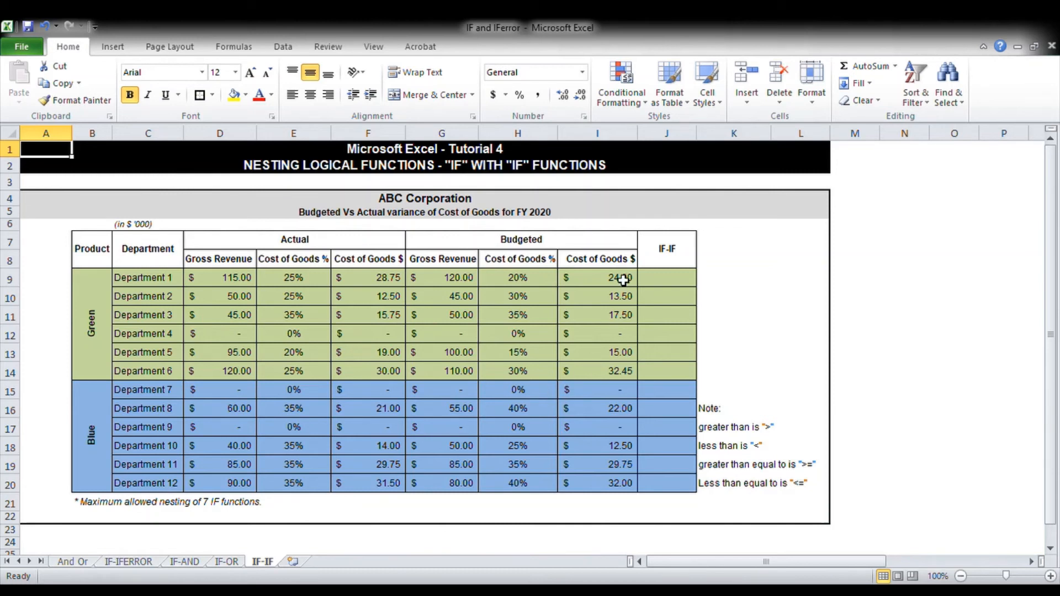
left_click(664, 280)
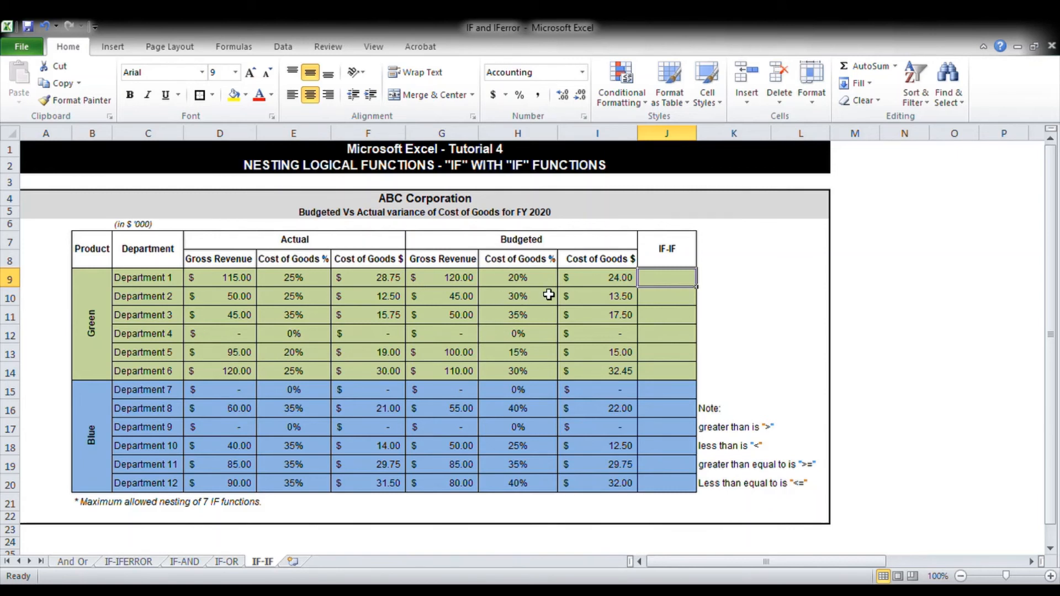
type("=IF(")
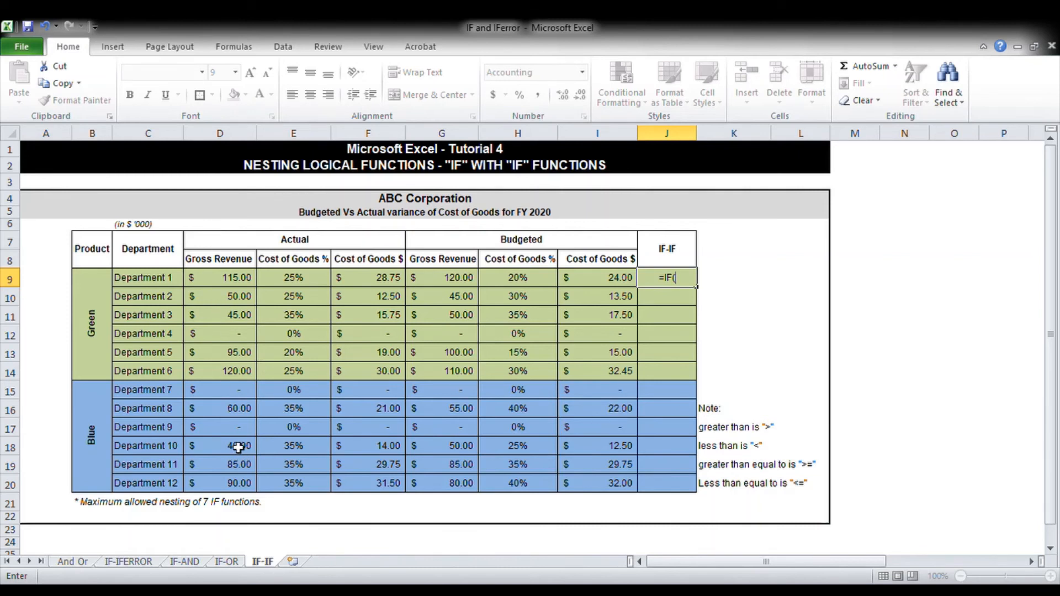
type("G9")
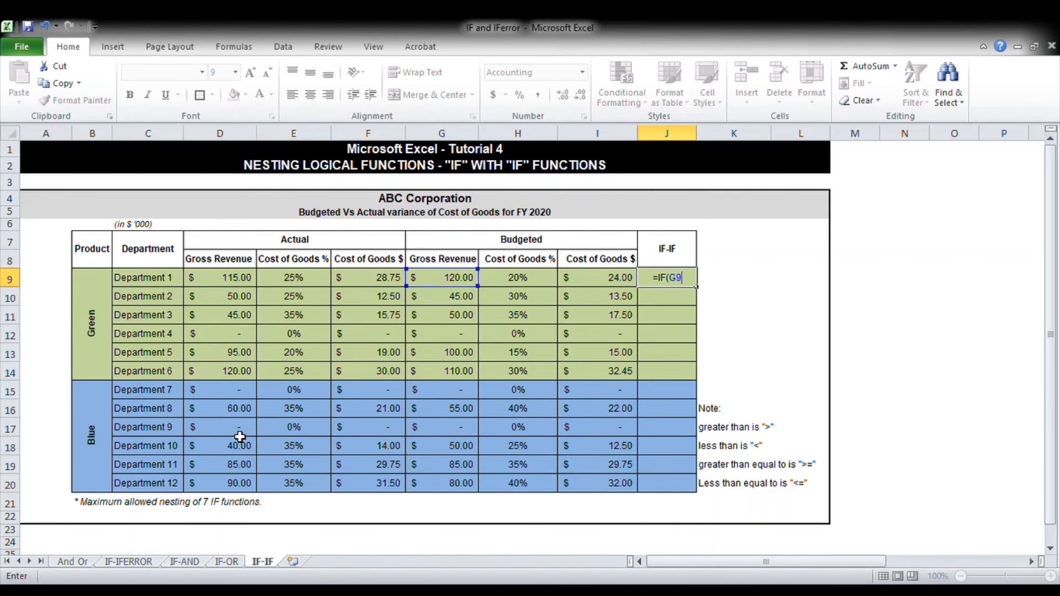
type("=0,0,IF(")
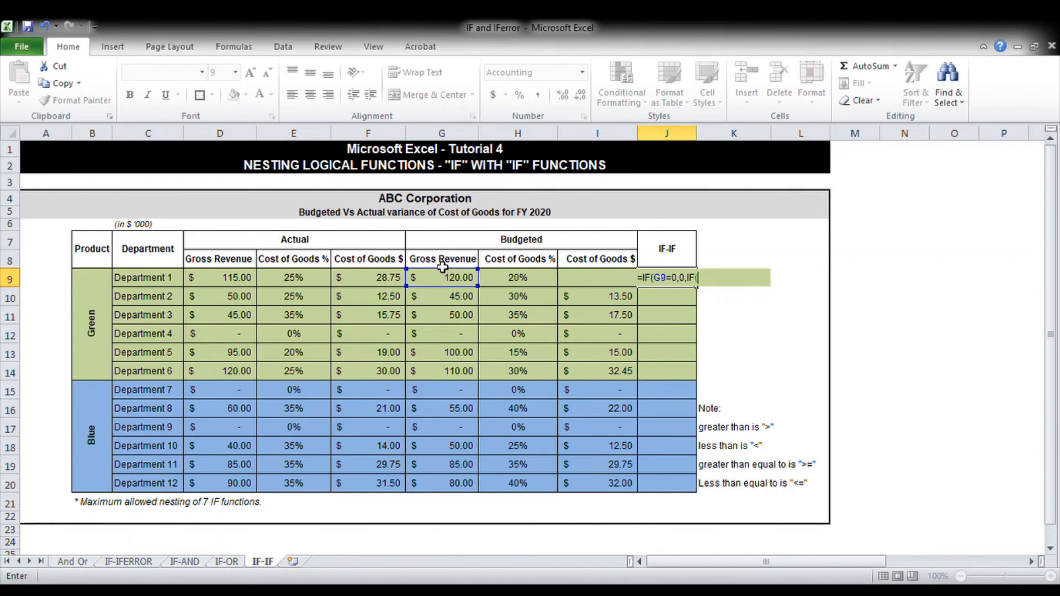
type("D9")
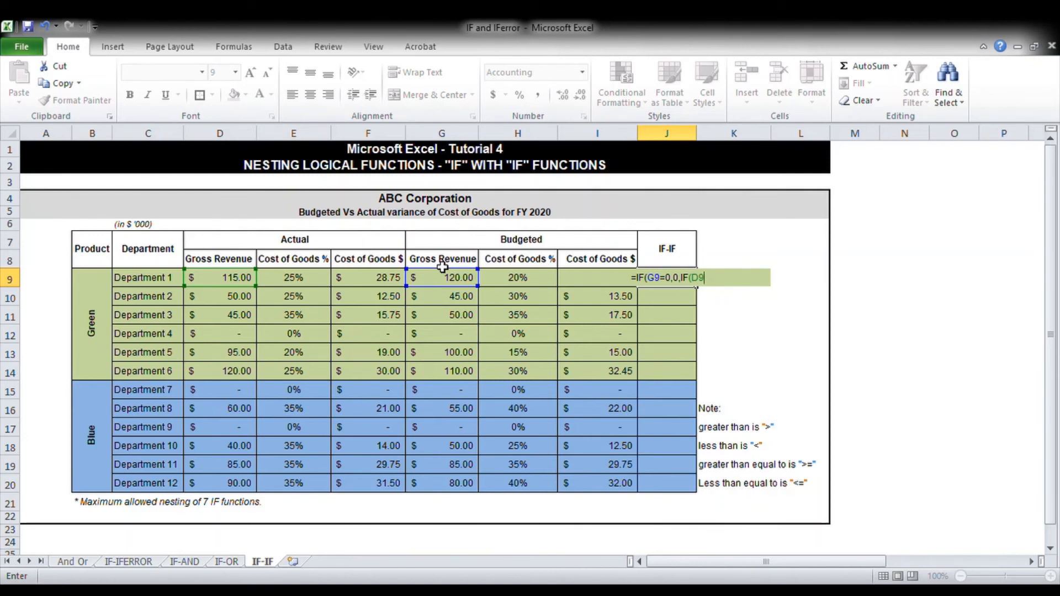
type(">G9,")
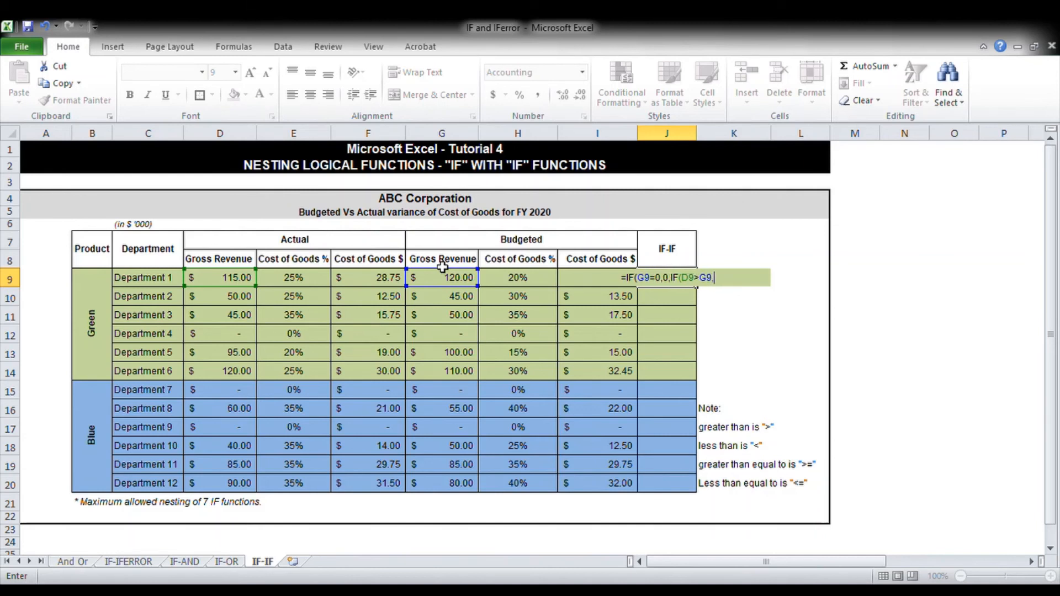
type("(D9-")
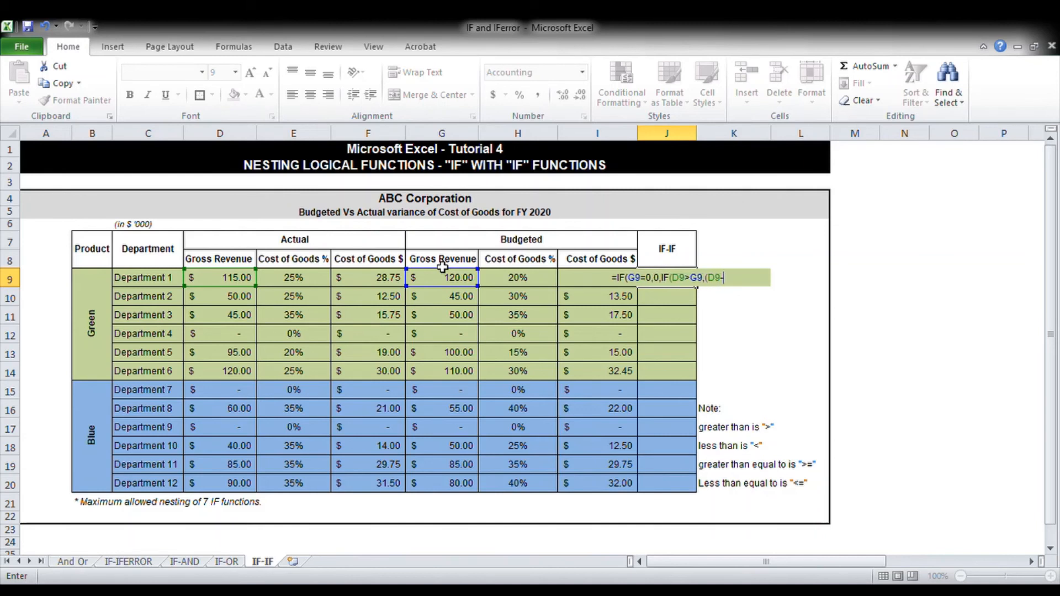
type("G9)-")
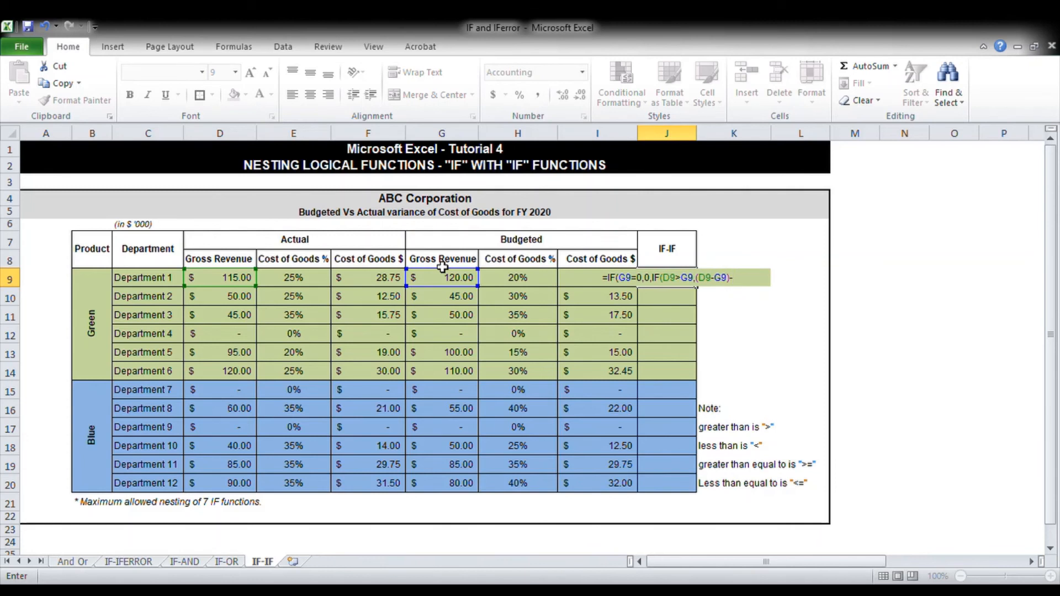
key("BackSpace")
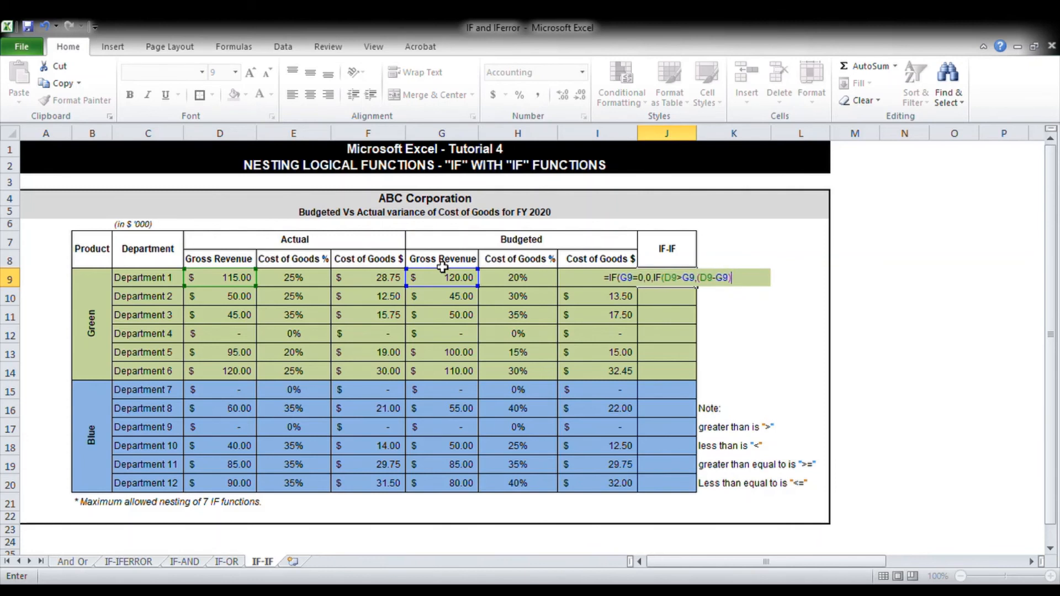
type("/G9,")
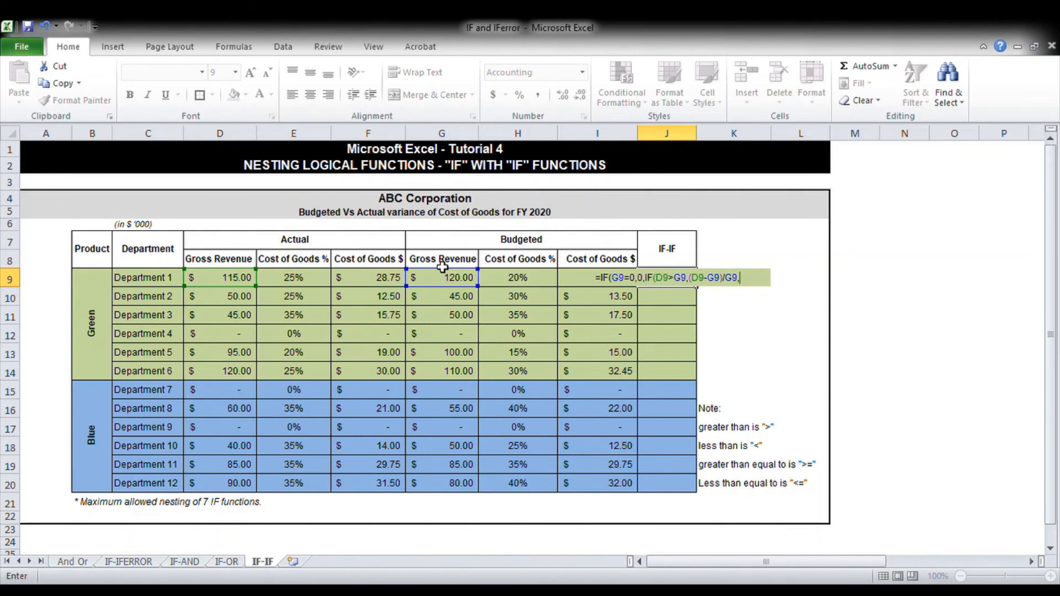
type("0)")
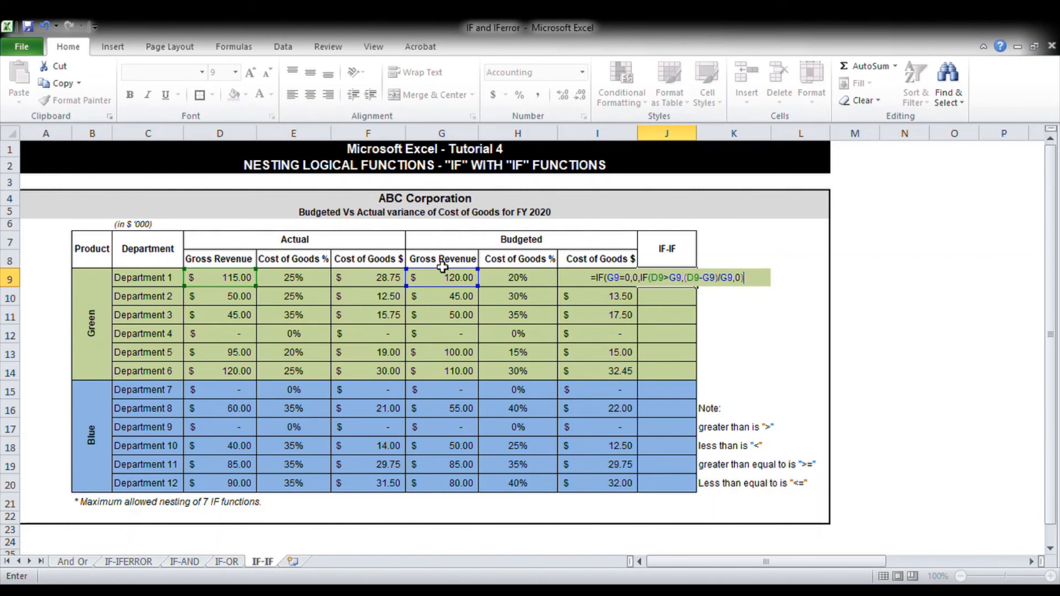
key("BackSpace")
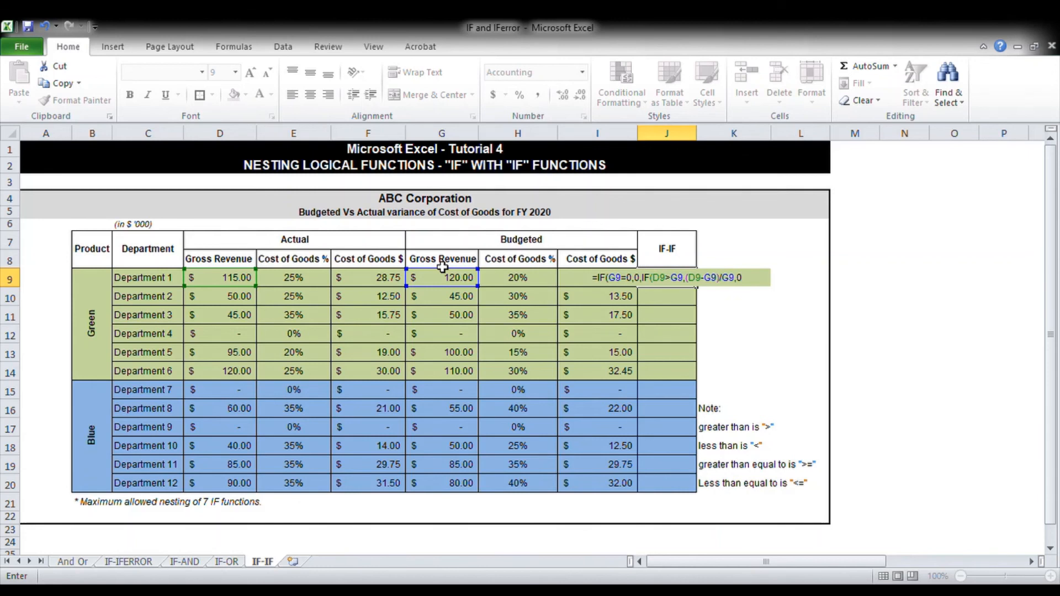
type(")")
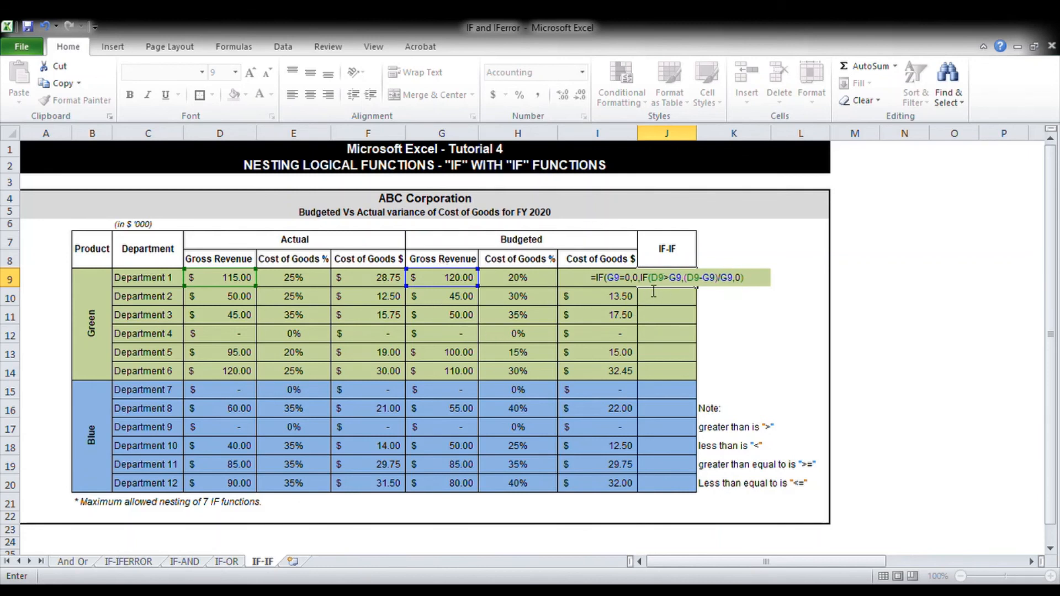
type(")")
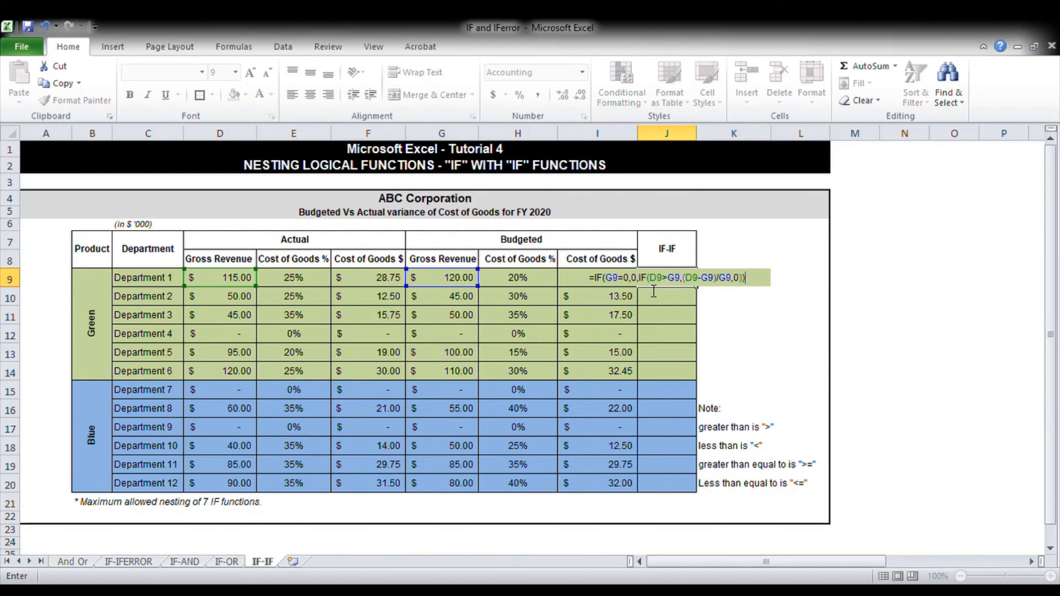
key("BackSpace")
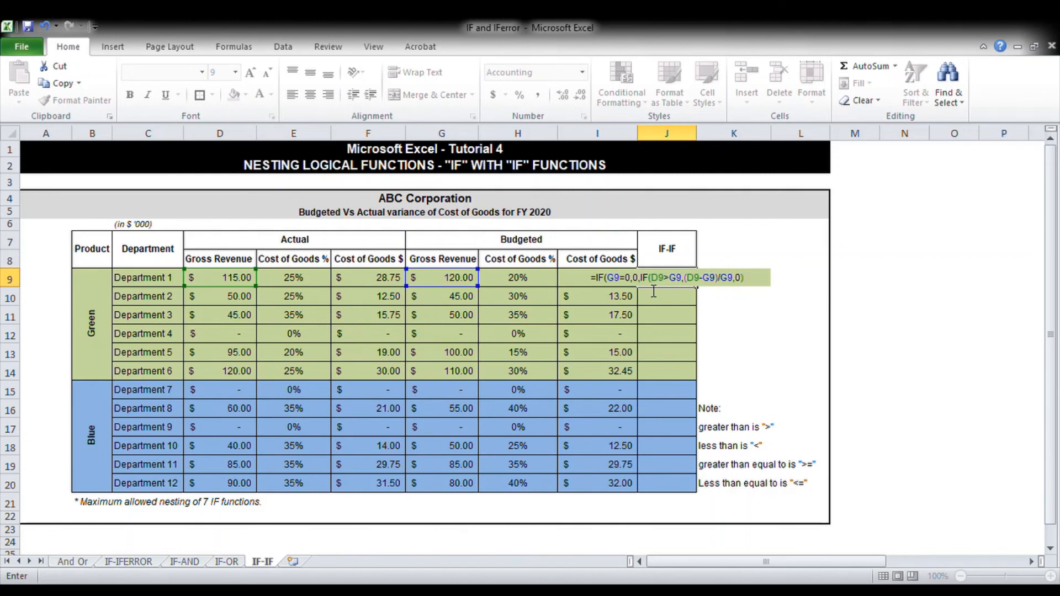
type(")")
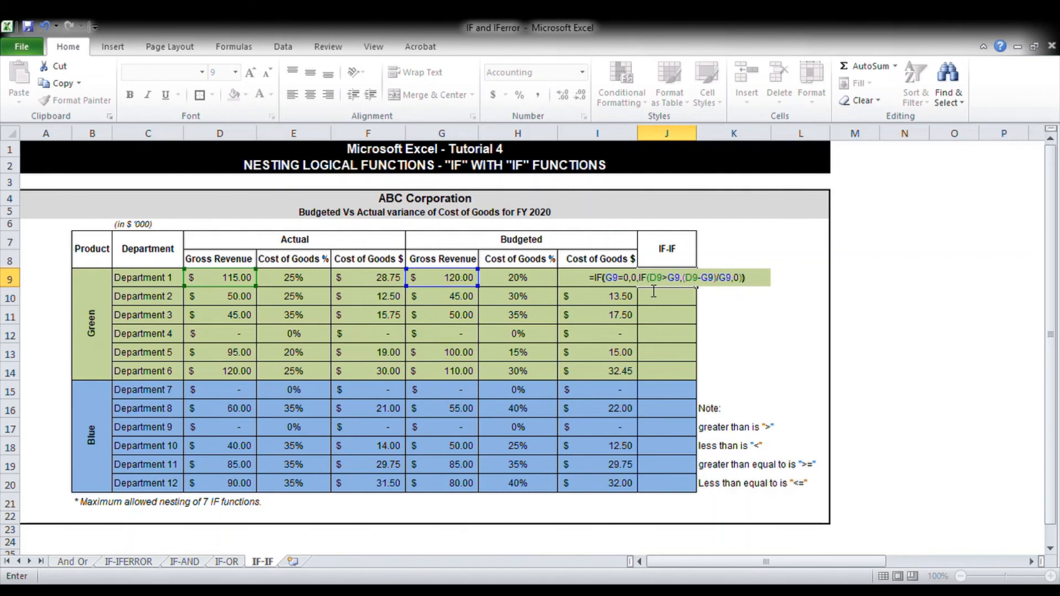
key("Return")
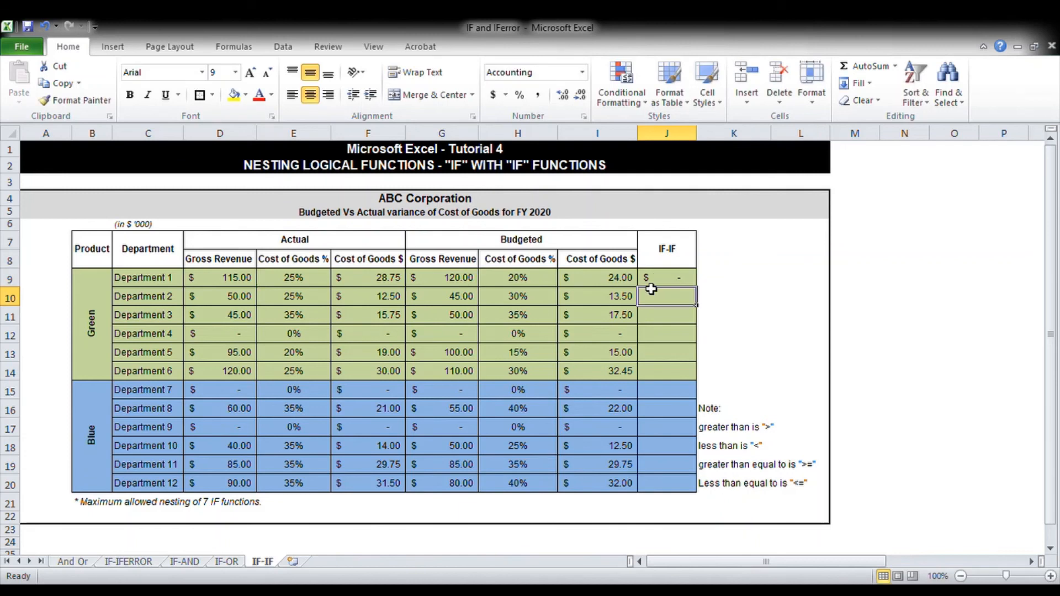
Step: Copy the nested IF formula from J9 down through J20 for the remaining departments
key("Up")
key("ctrl+c")
key("Down")
key("shift+Down")
key("shift+Down")
key("shift+Down")
key("shift+Down")
key("shift+Down")
key("shift+Down")
key("shift+Down")
key("shift+Down")
key("shift+Down")
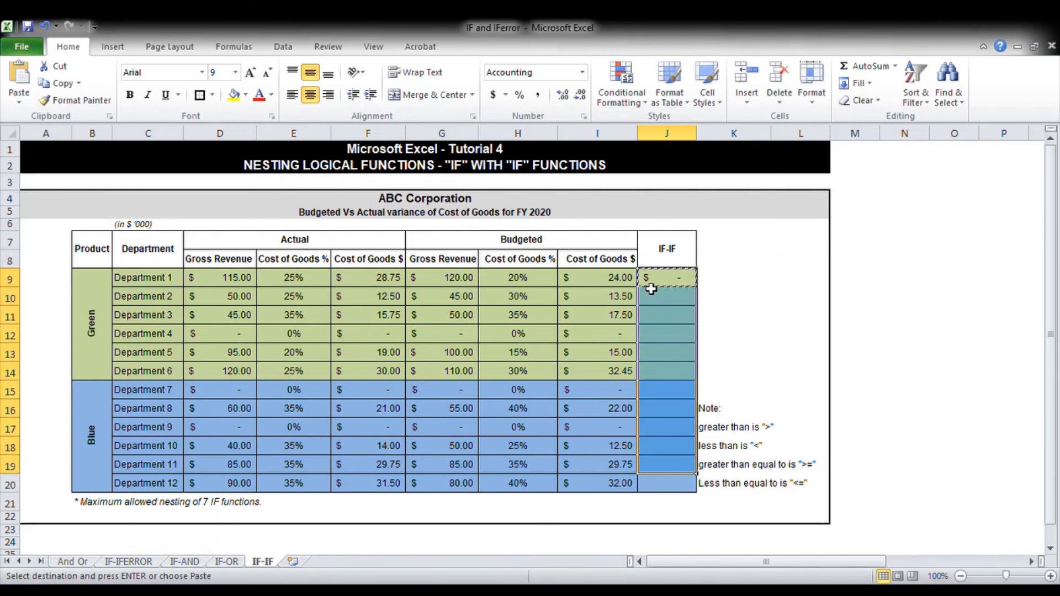
key("shift+Down")
key("ctrl+v")
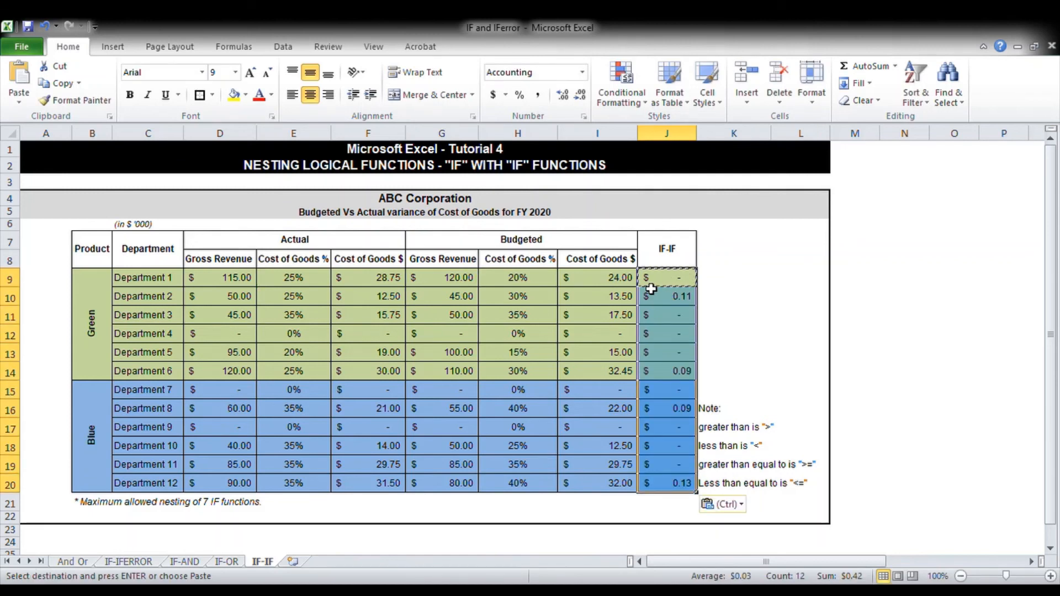
key("Escape")
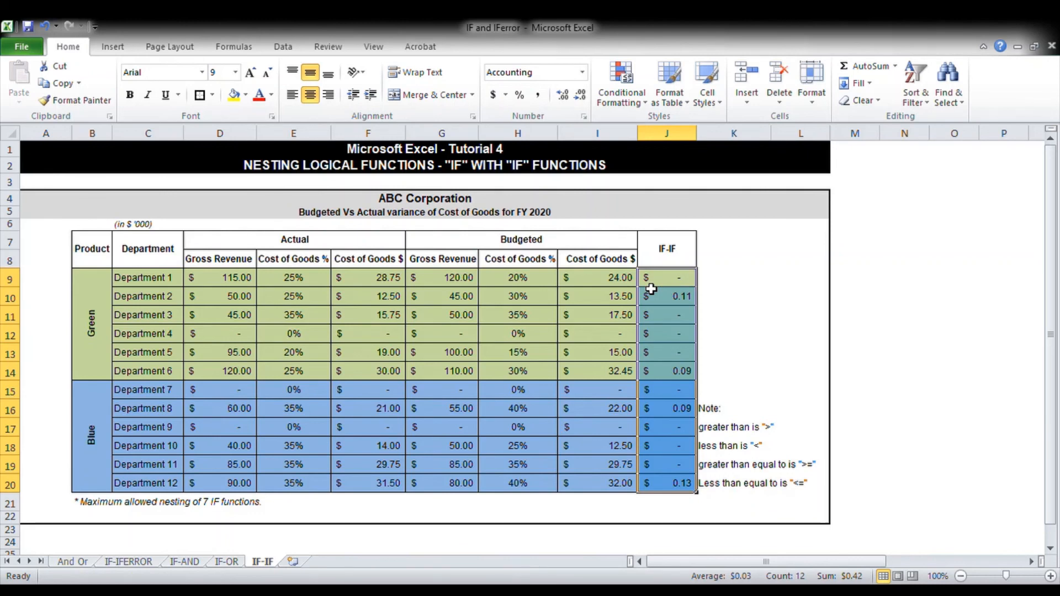
Step: Format the IF-IF results in J9:J20 as whole percentages and center them horizontally
key("ctrl+shift+5")
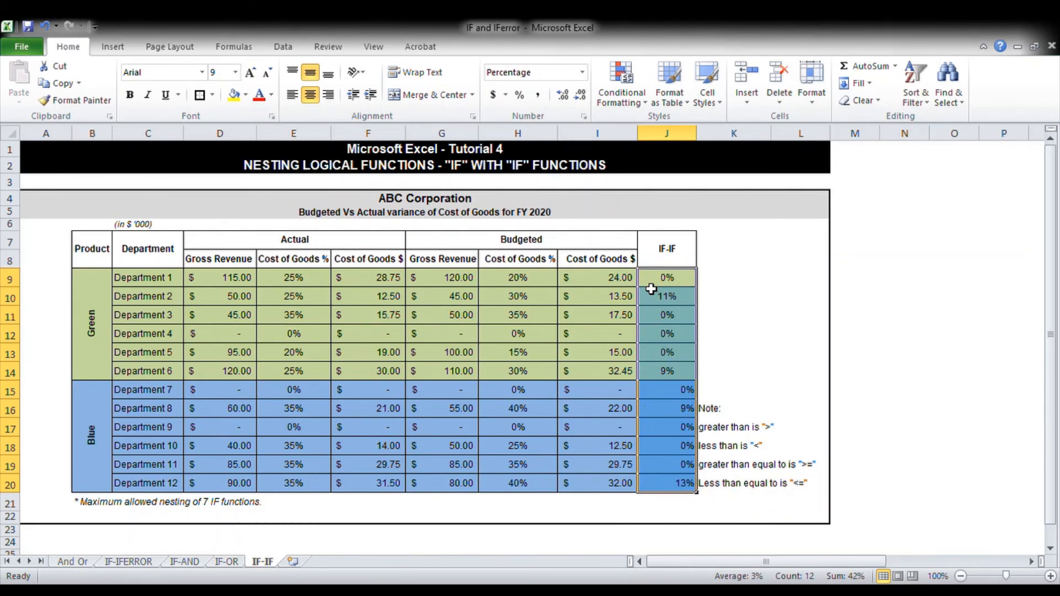
key("alt+h")
key("a")
key("c")
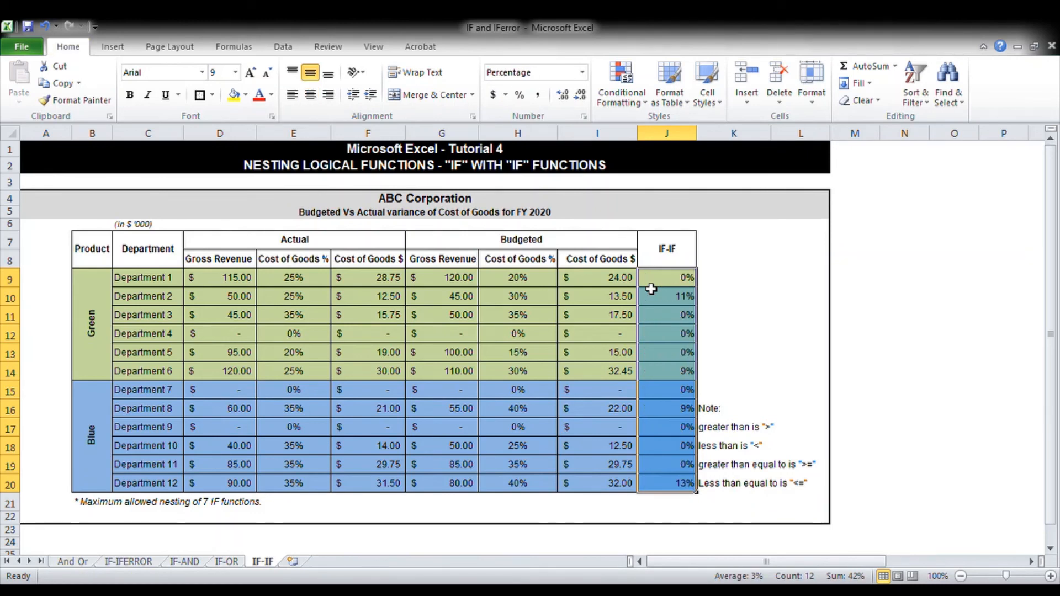
key("alt+h")
key("a")
key("c")
Step: Bold the nonzero percentages of Departments 2, 6, 8 and 12 in J10, J14, J16 and J20
left_click(656, 297)
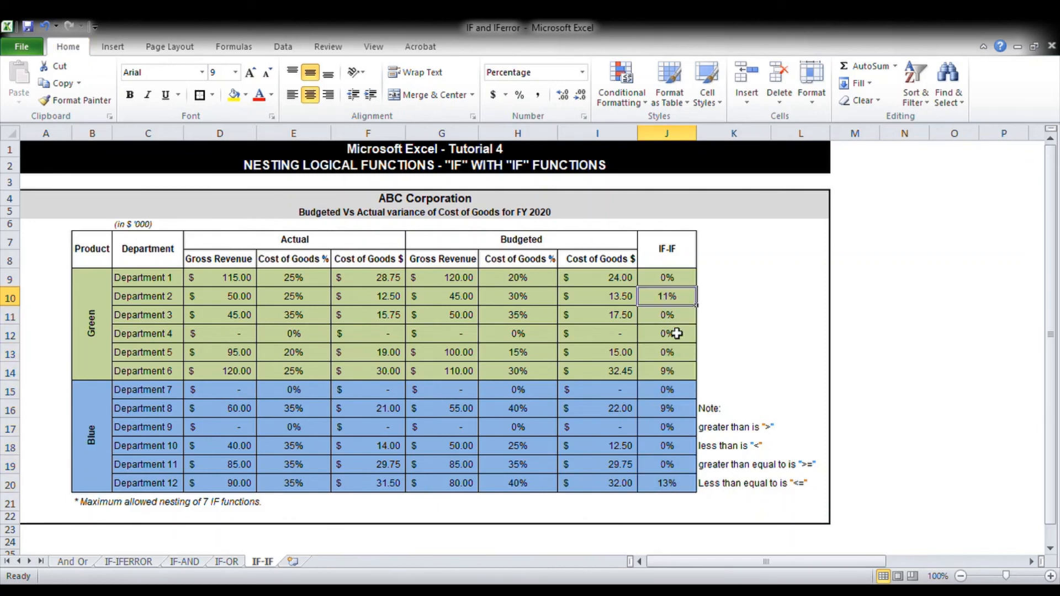
left_click(673, 371, "ctrl")
left_click(679, 409, "ctrl")
left_click(681, 486, "ctrl")
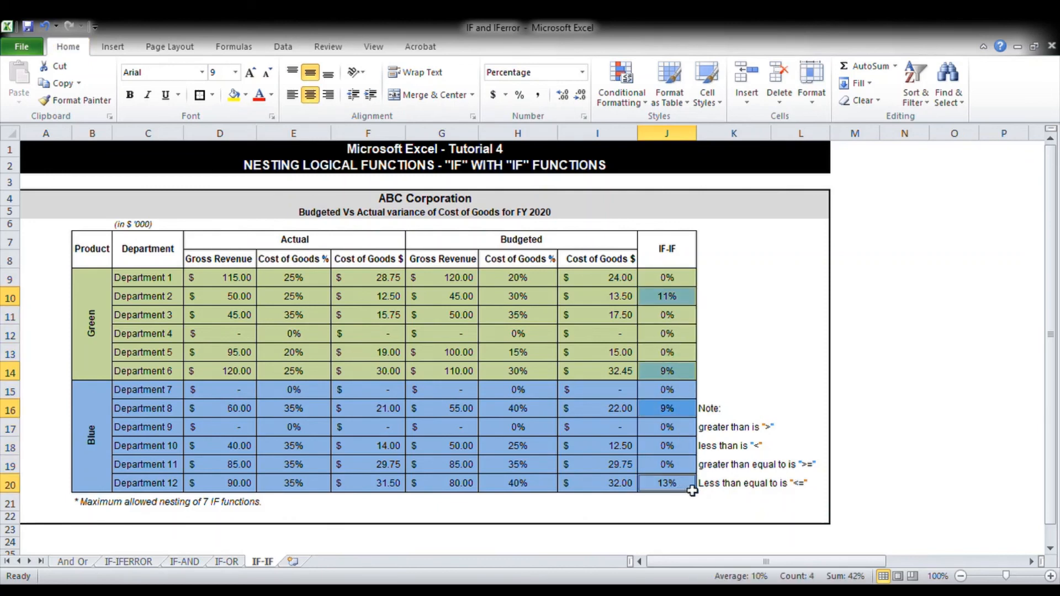
key("ctrl+b")
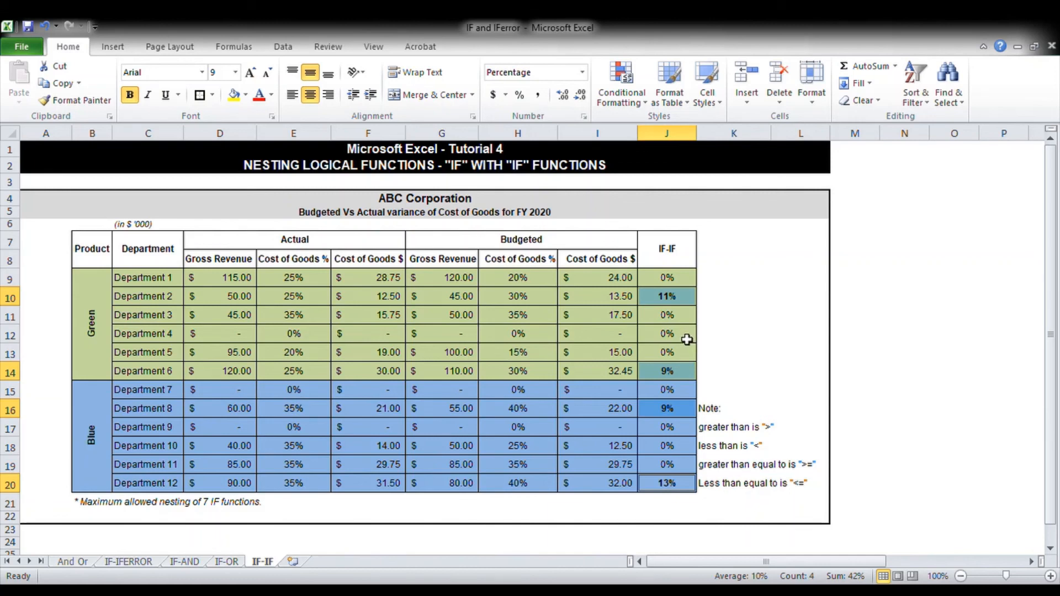
left_click(674, 371)
left_click(684, 408, "ctrl")
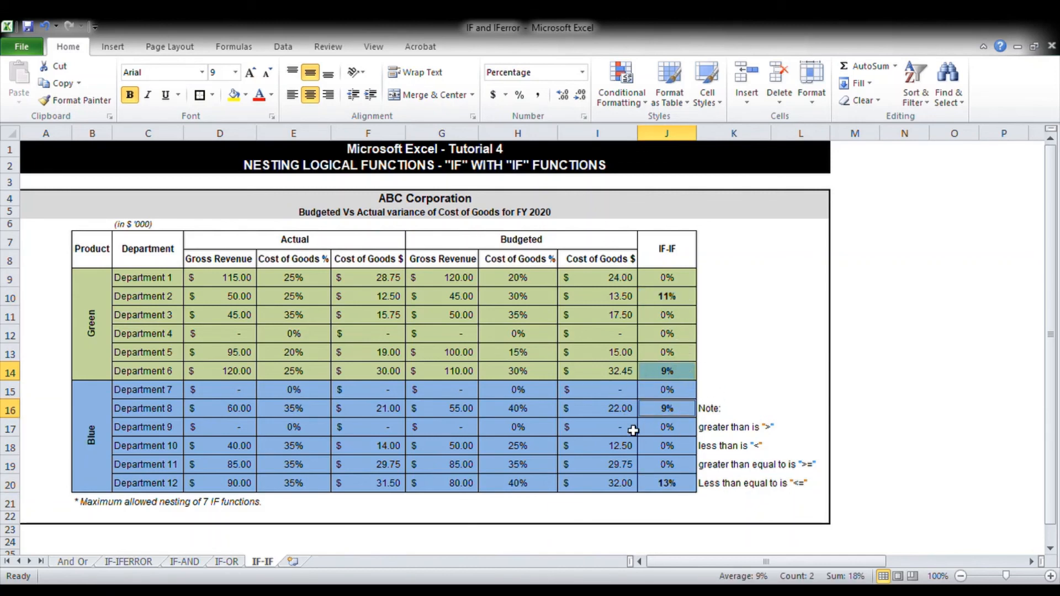
left_click(680, 304)
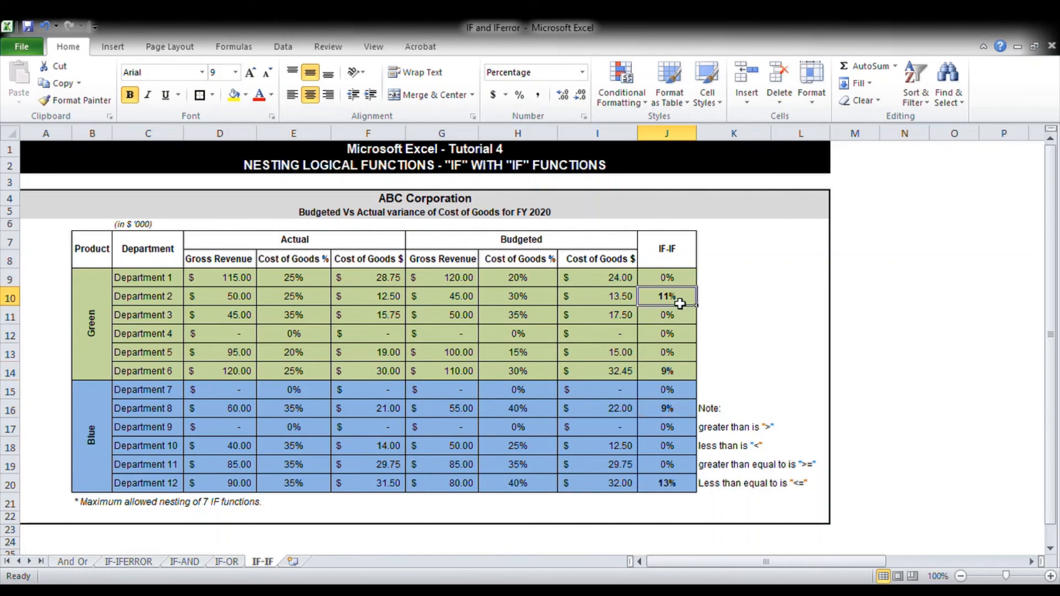
left_click(670, 484)
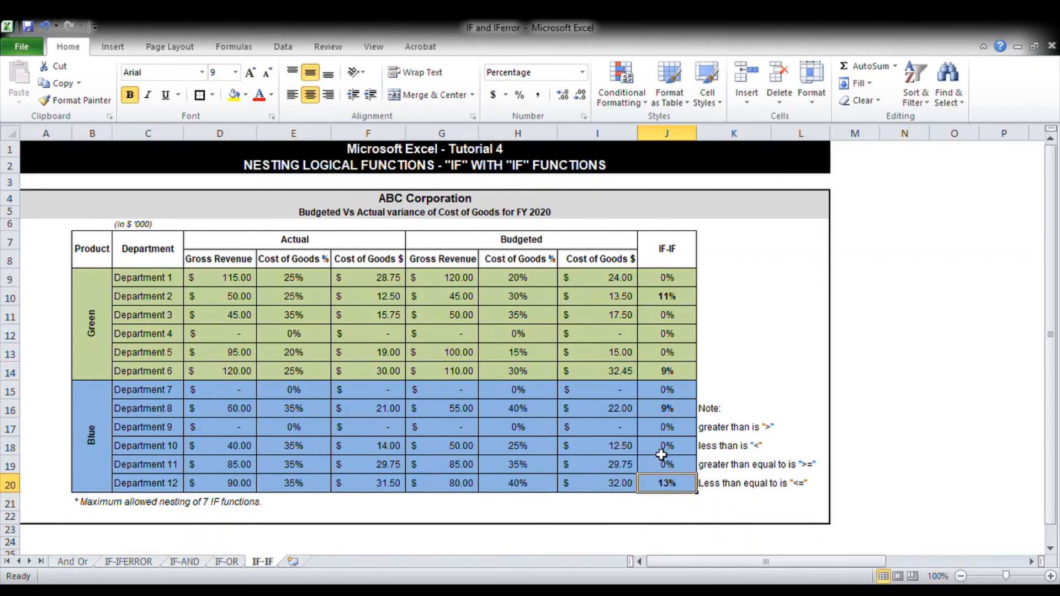
left_click(582, 469)
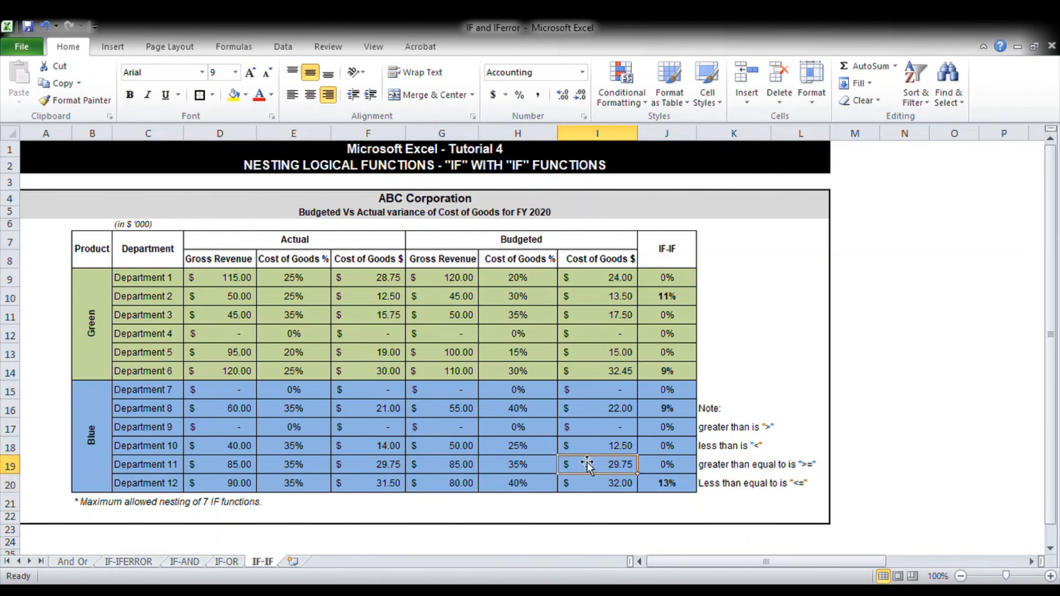